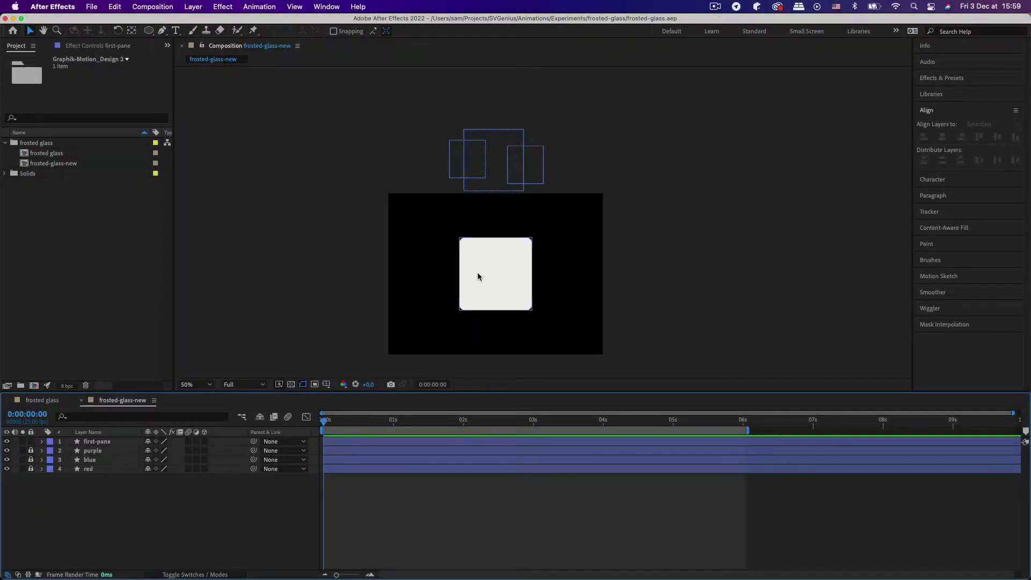
- Select the white rounded square in the composition and check its fill colour
key("period")
key("comma")
key("comma")
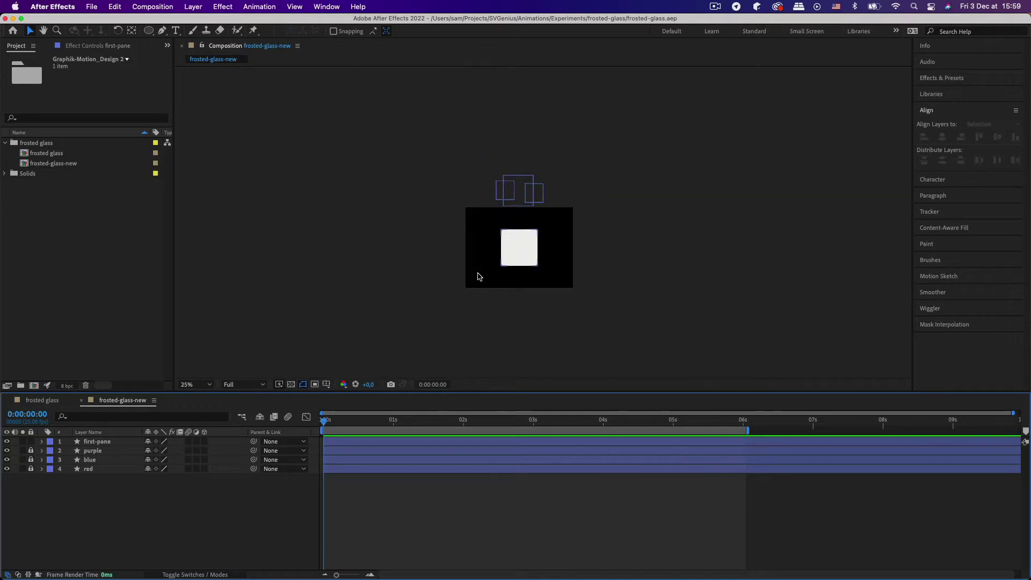
key("period")
key("period")
key("space")
left_click_drag(583, 272, 651, 186)
left_click(523, 235)
key("comma")
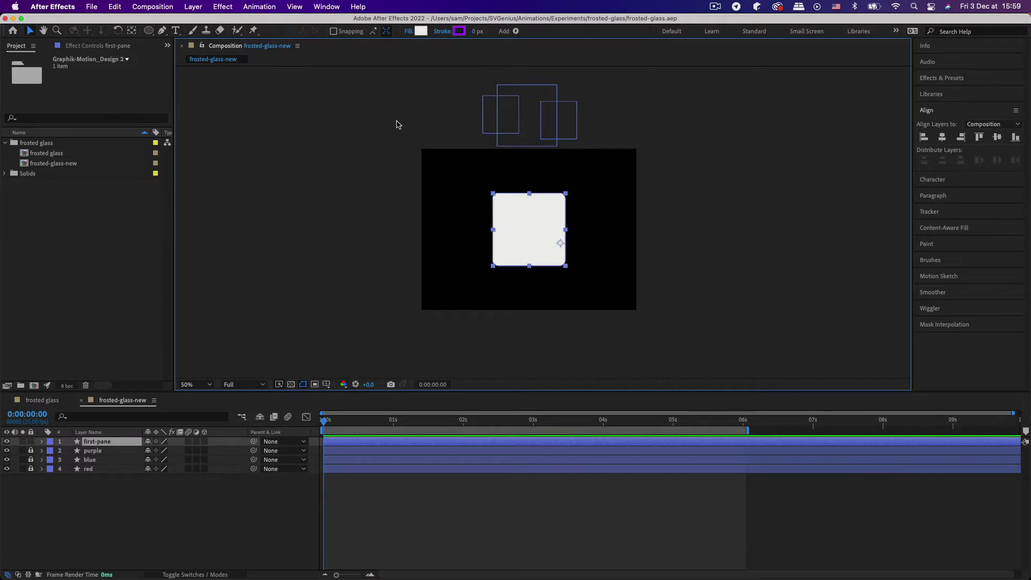
left_click(420, 31)
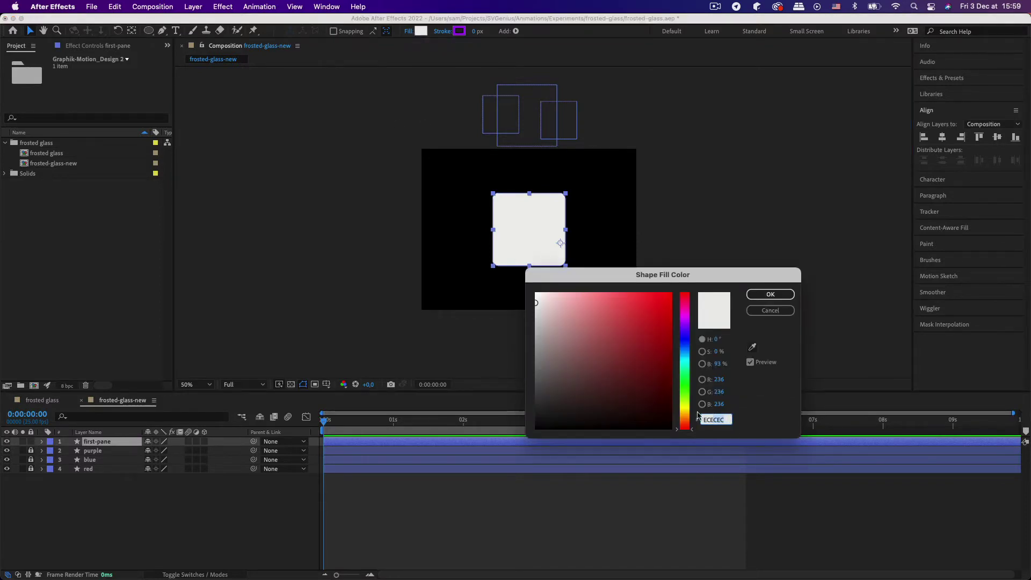
left_click(760, 294)
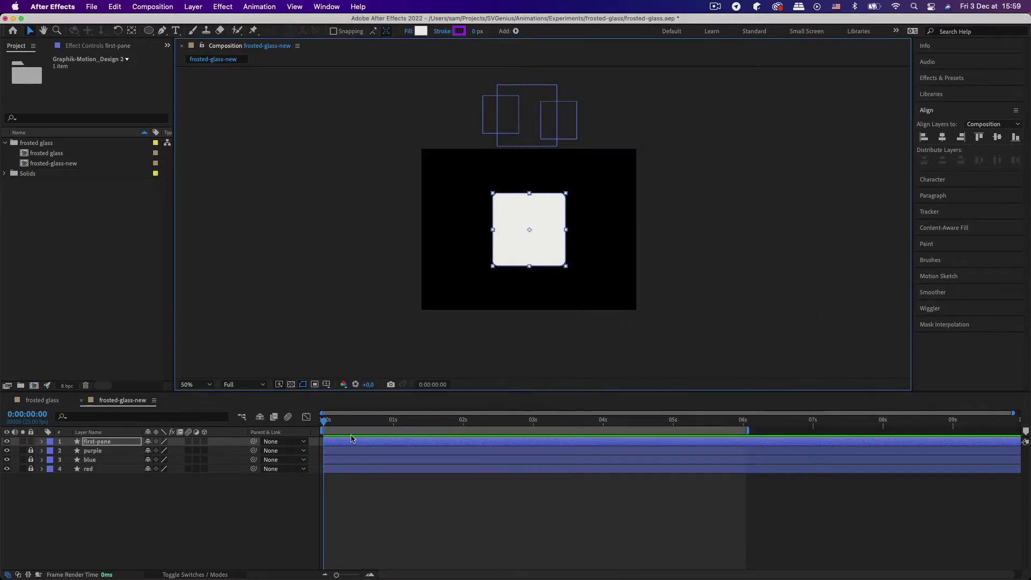
- Preview the coloured shapes animating behind the white square and return the playhead to the first frame
left_click_drag(327, 431, 430, 426)
key("space")
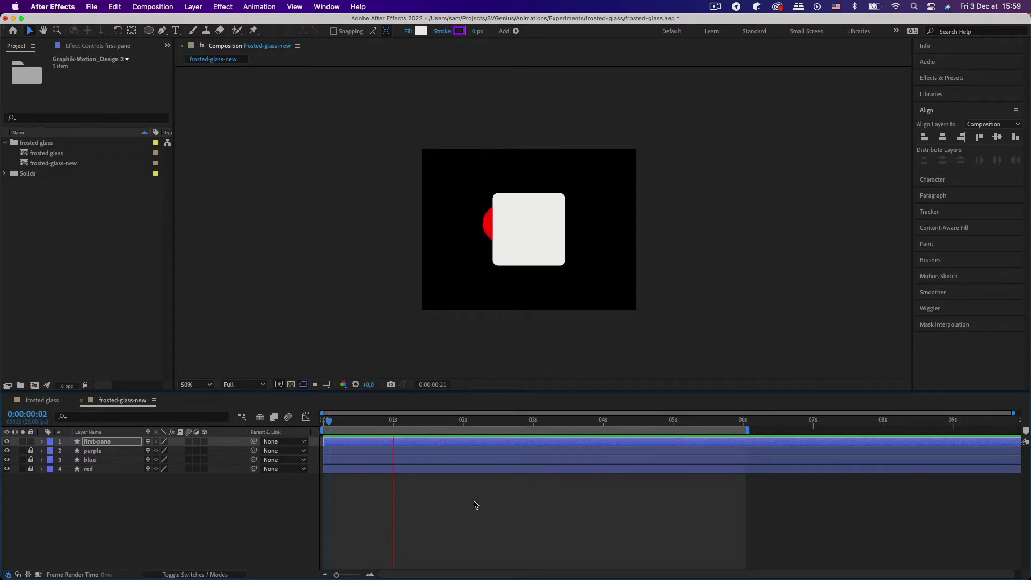
key("space")
left_click_drag(466, 422, 203, 389)
left_click(139, 512)
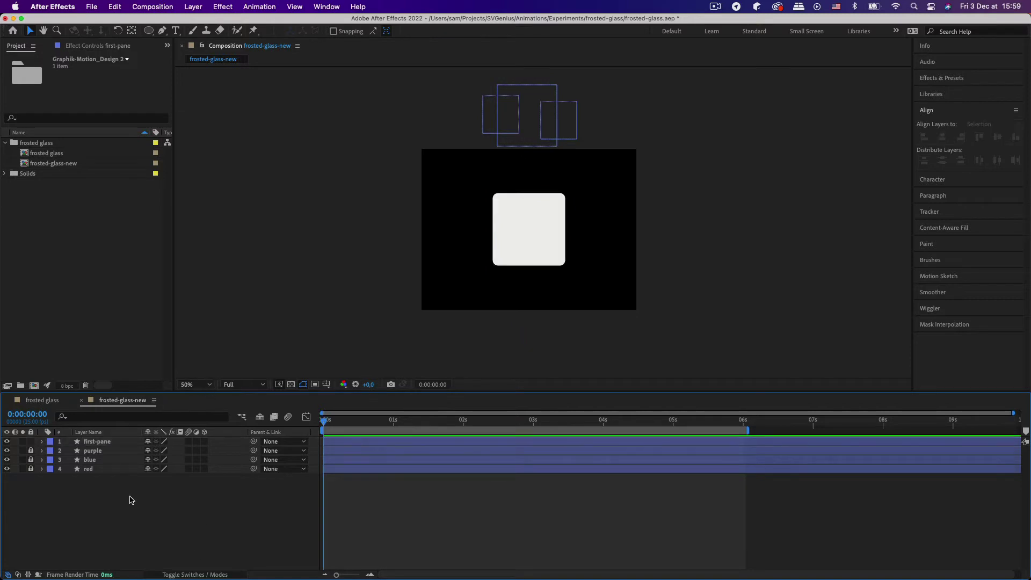
- Move the first-pane layer's anchor point to the centre of the white square
left_click(123, 448)
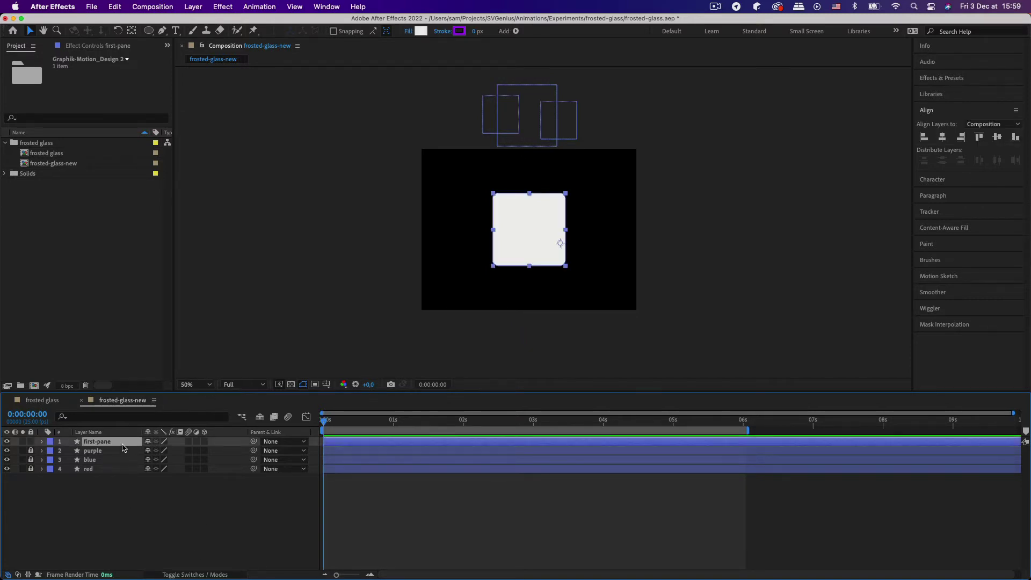
key("y")
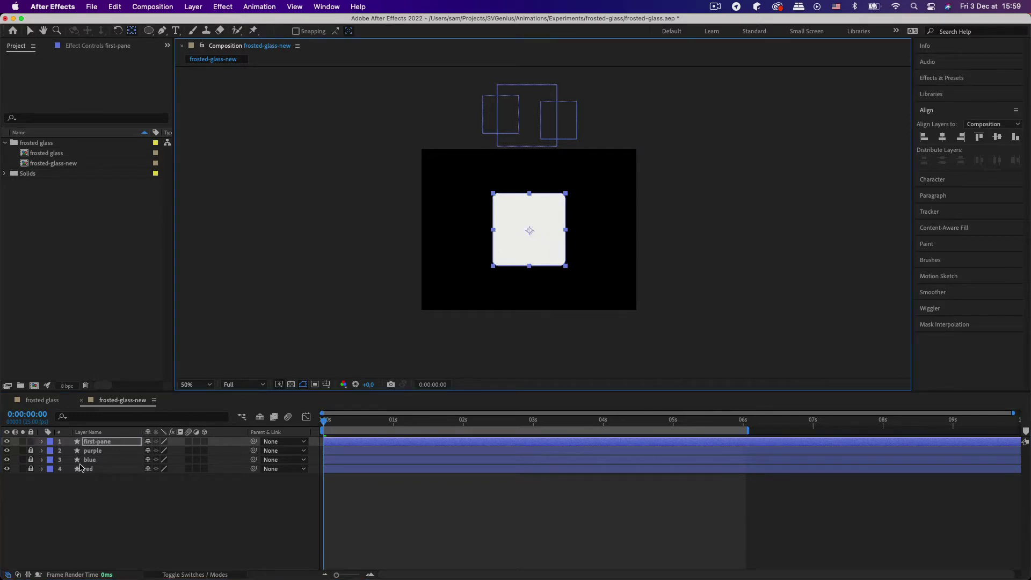
left_click(104, 443)
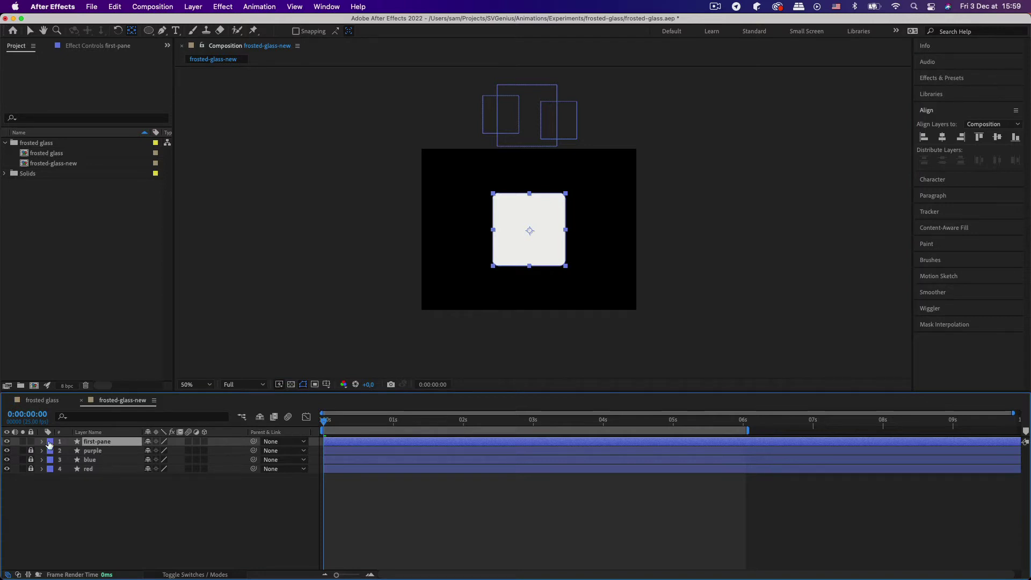
left_click(31, 441)
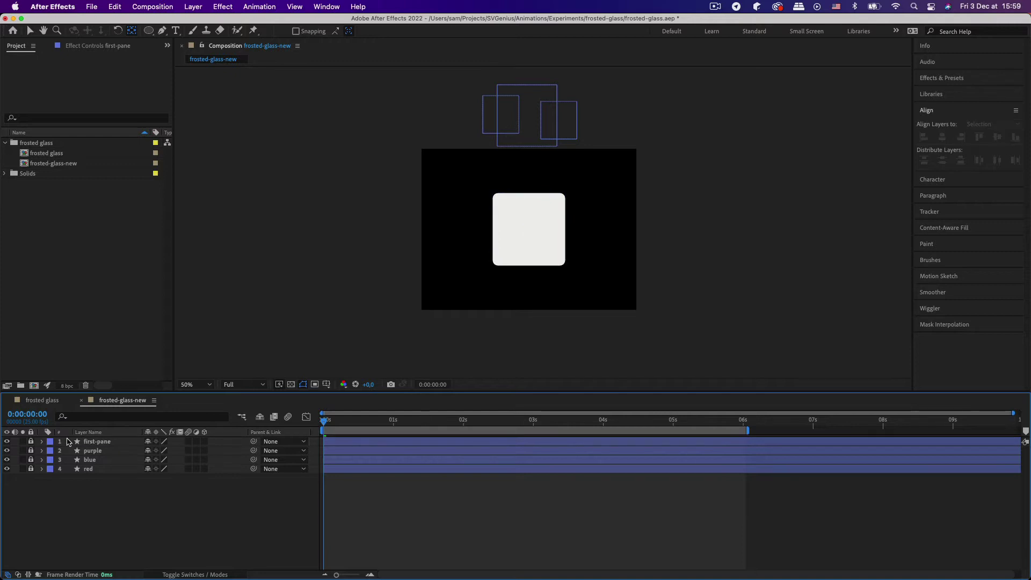
left_click(31, 442)
- Duplicate the first-pane layer three times
left_click(93, 443)
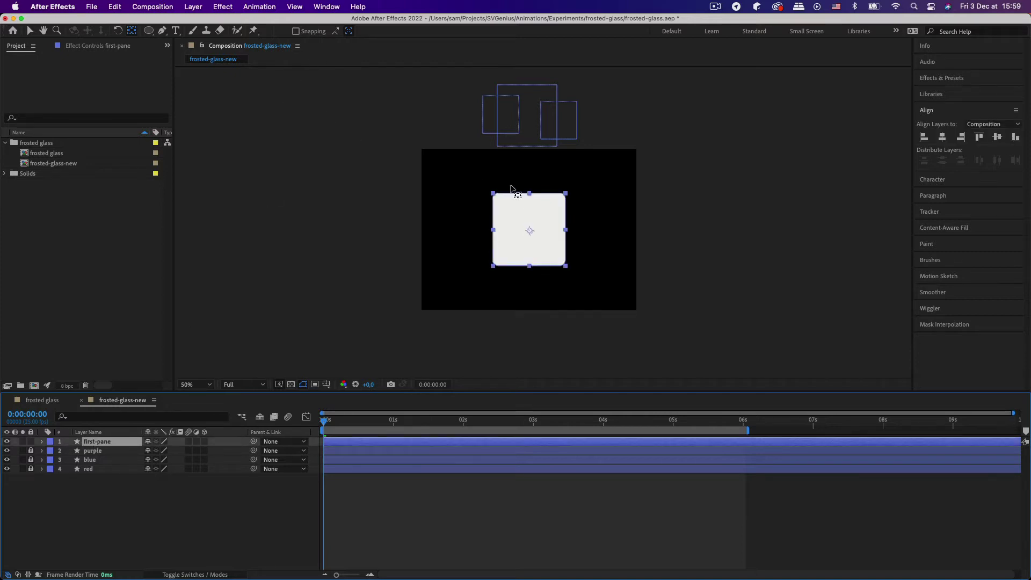
key("v")
left_click(525, 235)
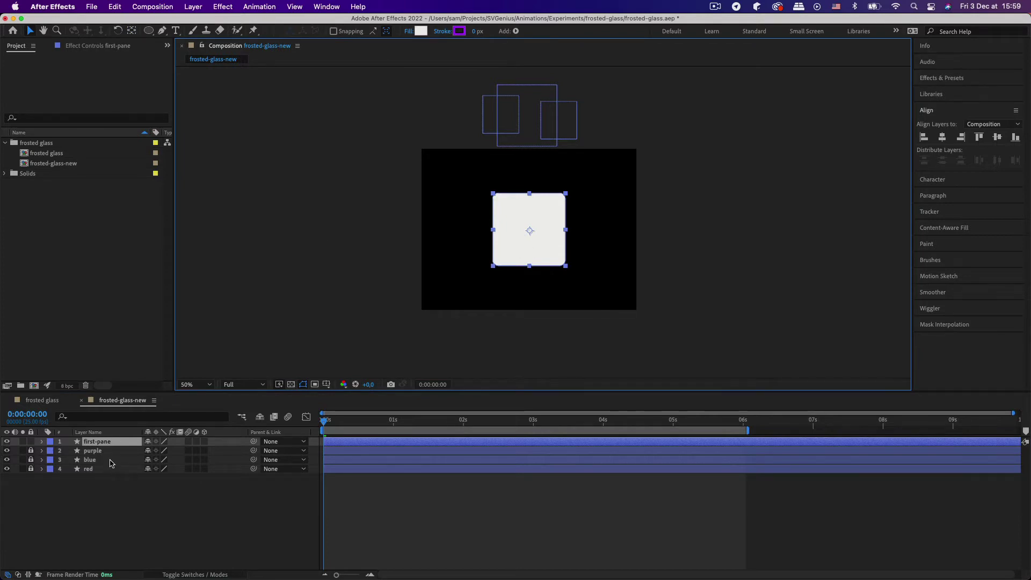
key("super+d")
key("super+d")
key("super+d")
key("super+d")
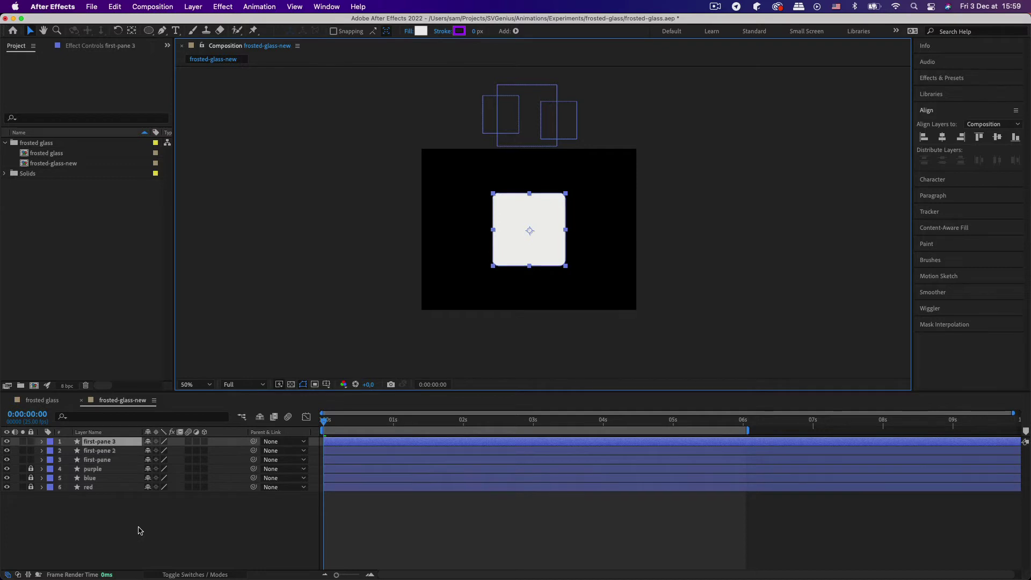
key("Delete")
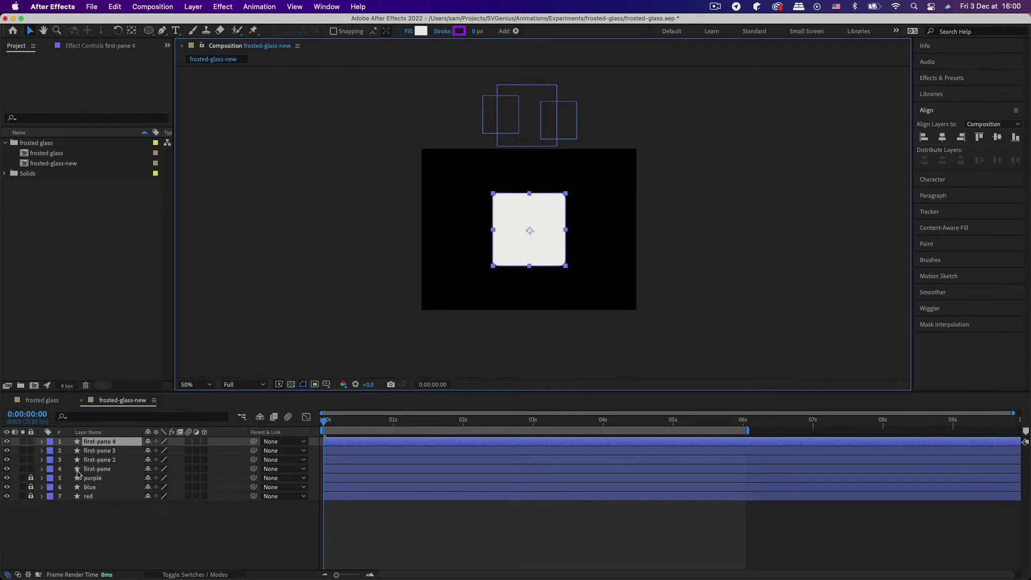
- Lock the original first-pane layer, select first-pane 2 and save the project
left_click(30, 469)
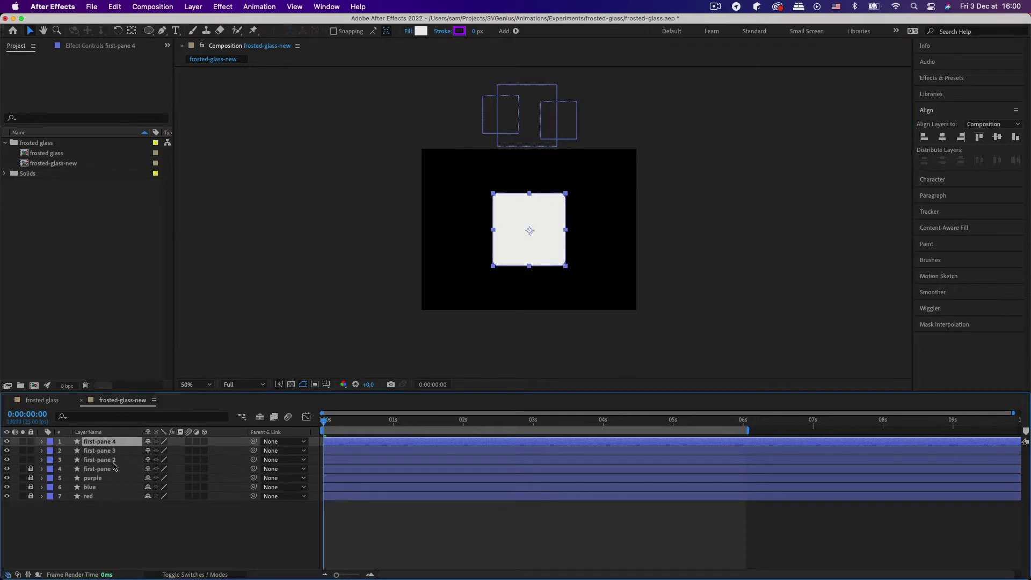
left_click(115, 461)
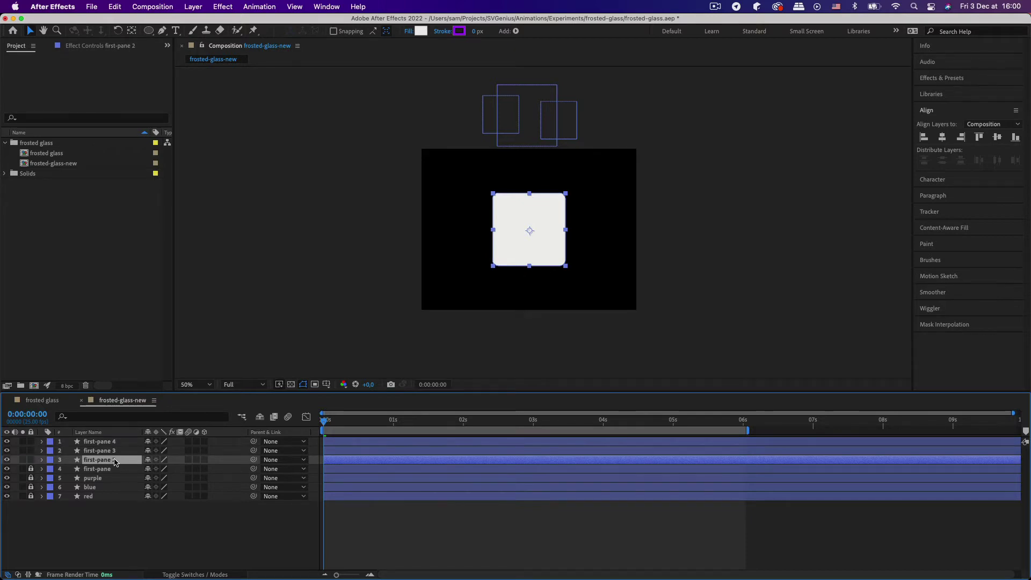
key("super+s")
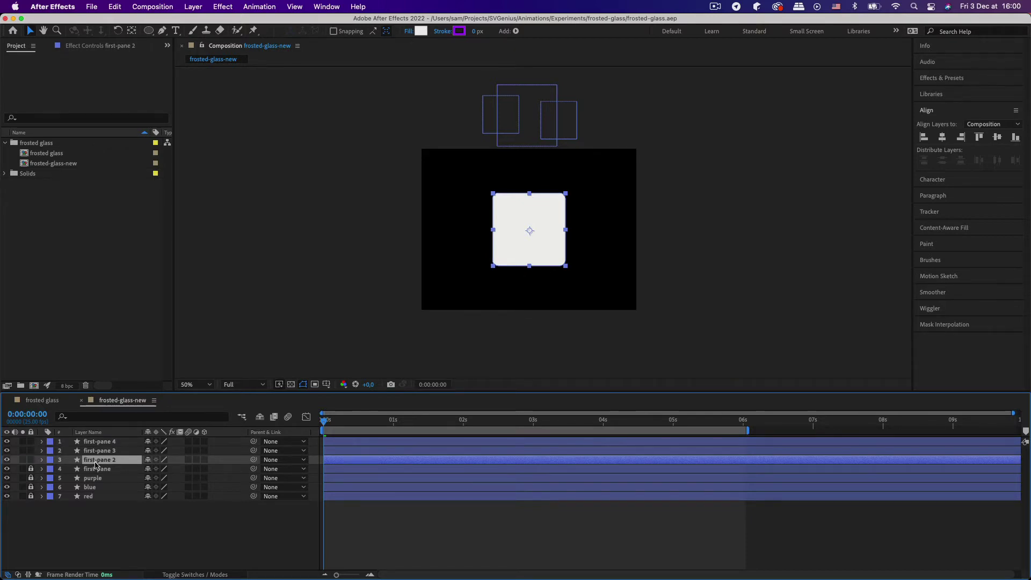
- Delete the solid Fill 1 from the Rectangle 1 group of the first-pane 2 layer
left_click(42, 460)
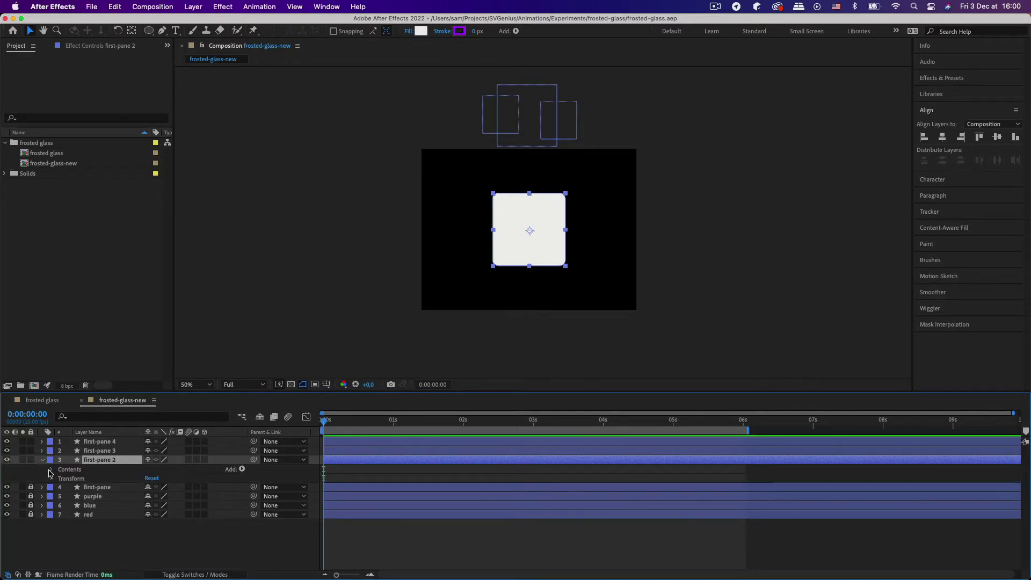
left_click(51, 470)
left_click(63, 479)
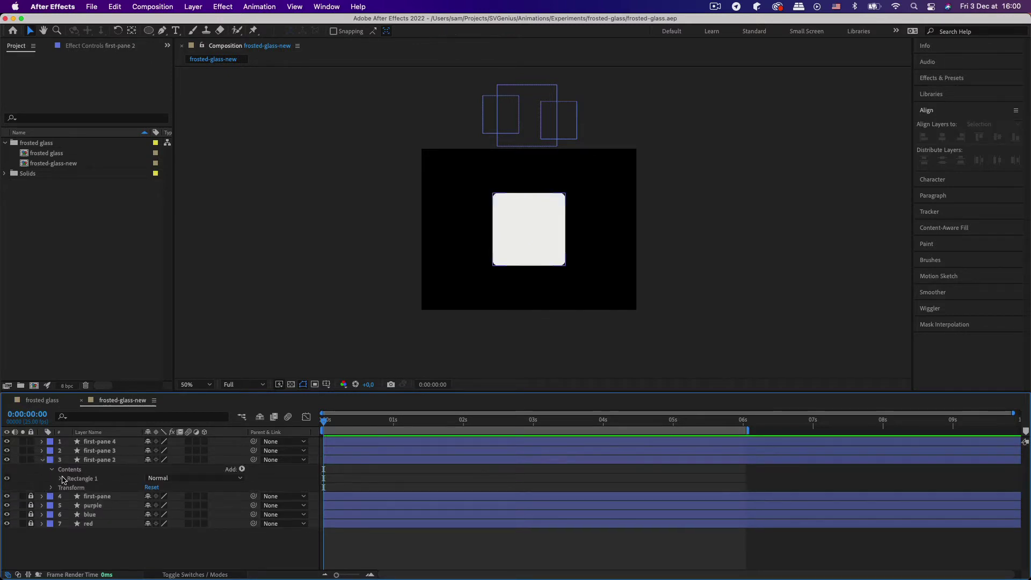
left_click(60, 479)
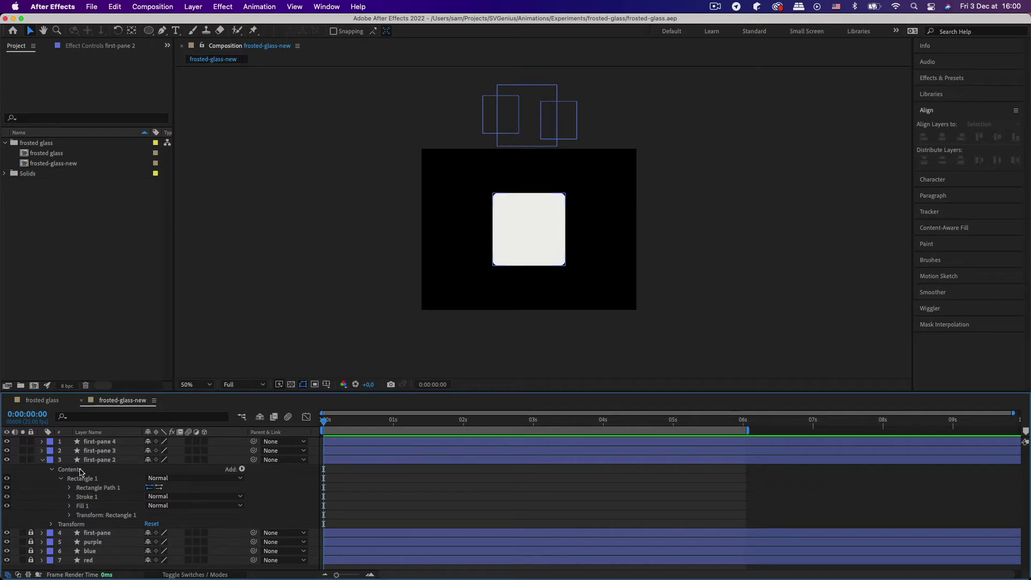
left_click(87, 507)
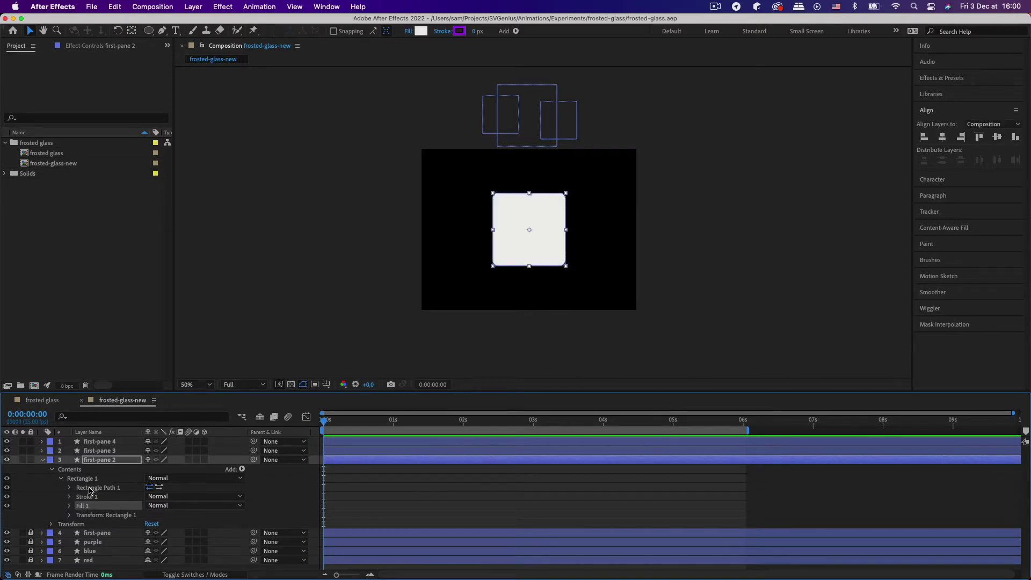
key("Delete")
- Remove the solid fills from the rectangles of the first-pane 3 and first-pane 4 layers
left_click(42, 451)
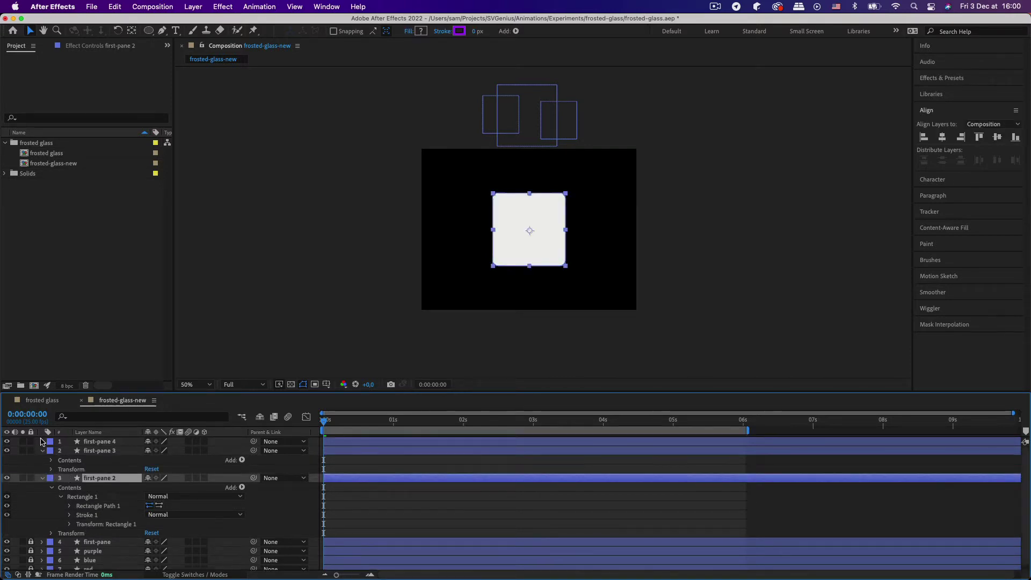
left_click(42, 441)
left_click(51, 478)
left_click(52, 451)
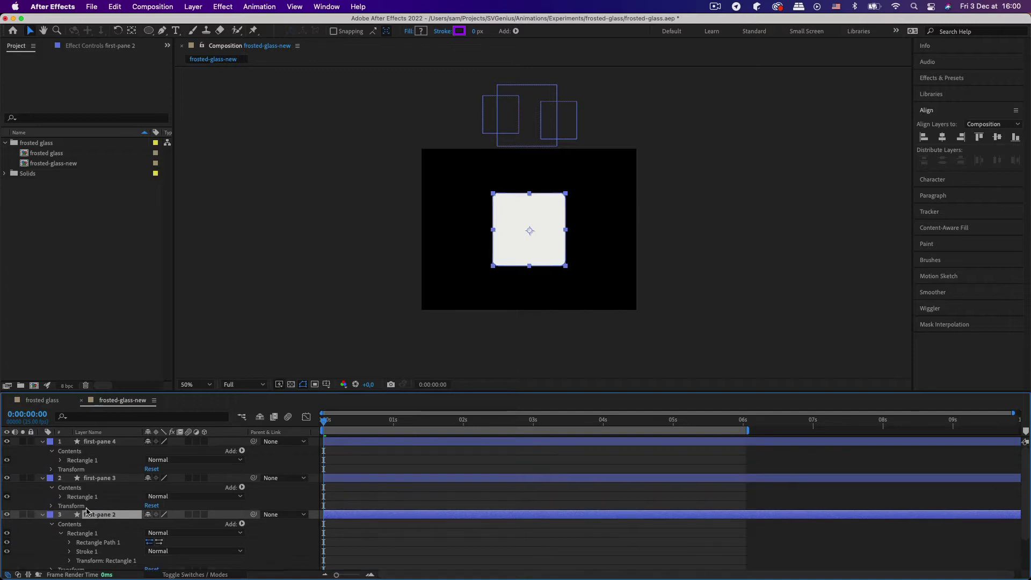
left_click(61, 496)
left_click(99, 523)
key("Delete")
left_click(60, 461)
- Add a Gradient Fill to first-pane 2 and place it inside Rectangle 1, directly above Stroke 1
scroll(101, 487, "down", 5)
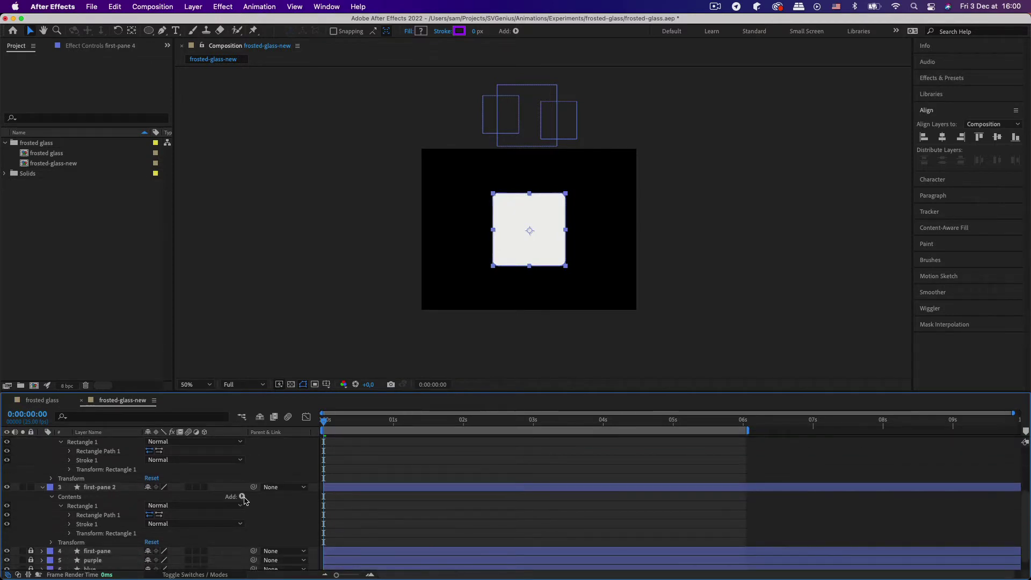
left_click(242, 497)
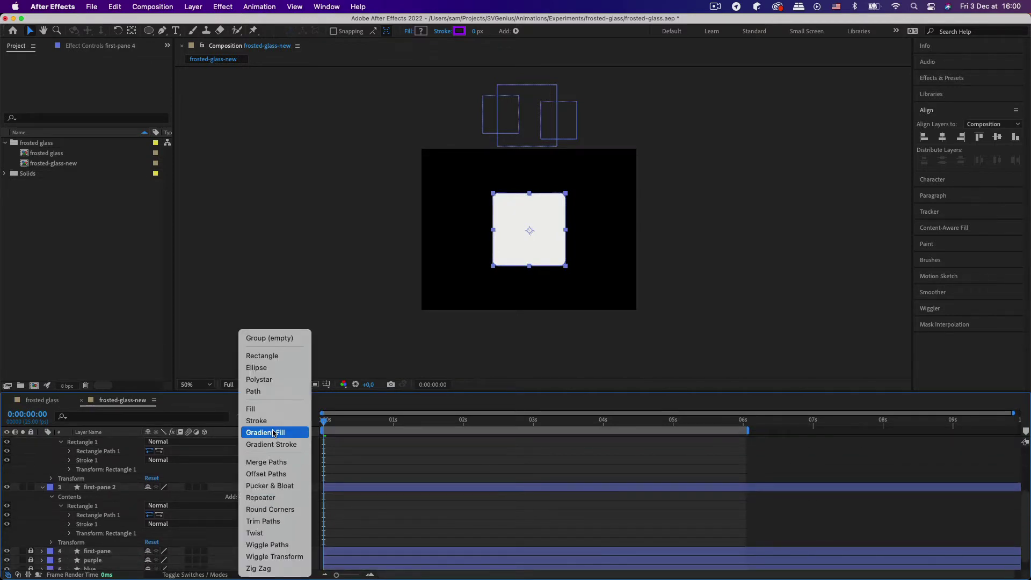
left_click(275, 432)
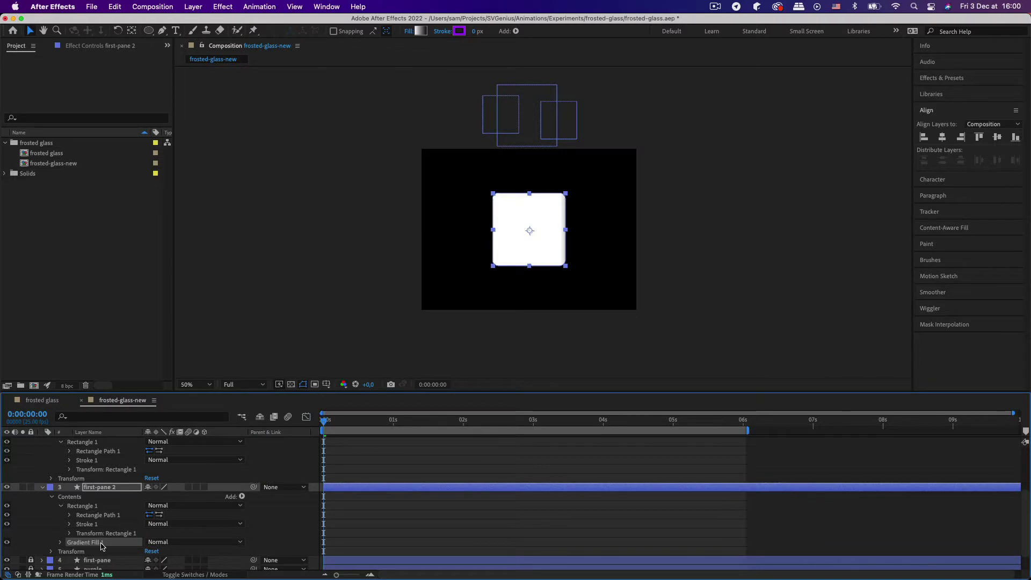
left_click_drag(101, 544, 108, 523)
- Change the type of first-pane 2's gradient fill to Radial
left_click(69, 524)
scroll(78, 524, "down", 4)
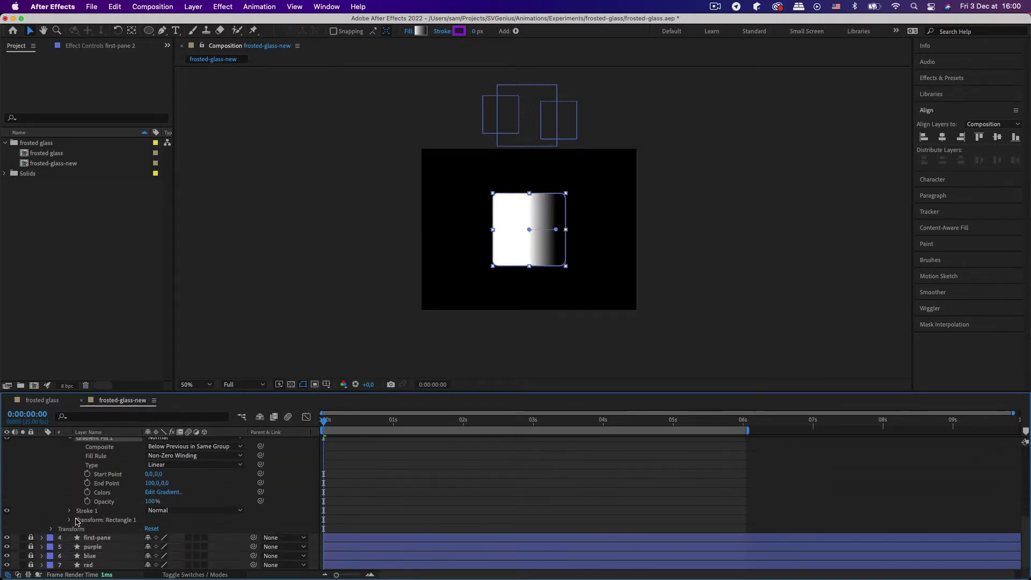
scroll(83, 523, "up", 2)
scroll(129, 446, "up", 8)
scroll(108, 498, "down", 8)
scroll(108, 499, "down", 3)
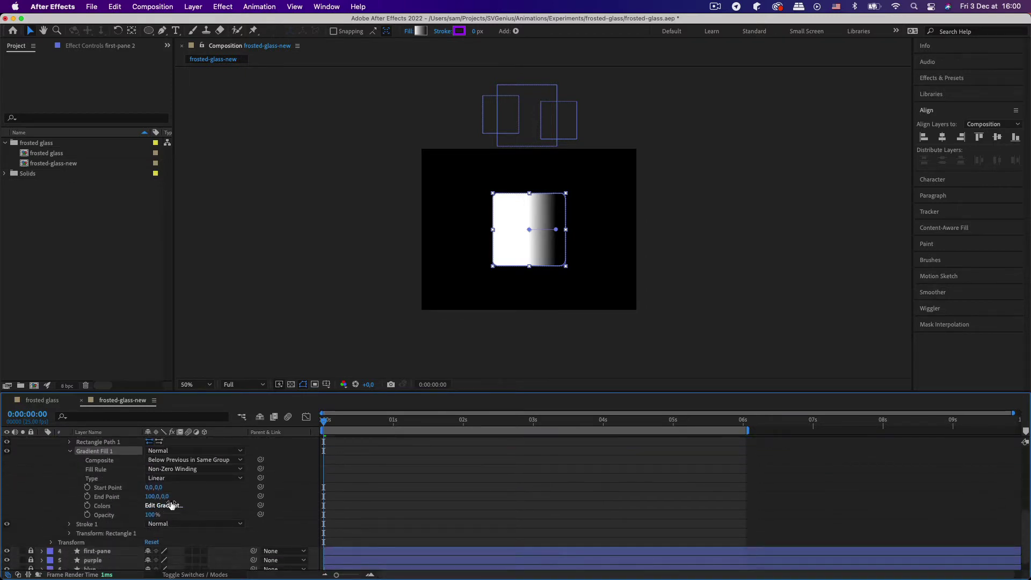
left_click(177, 478)
left_click(173, 501)
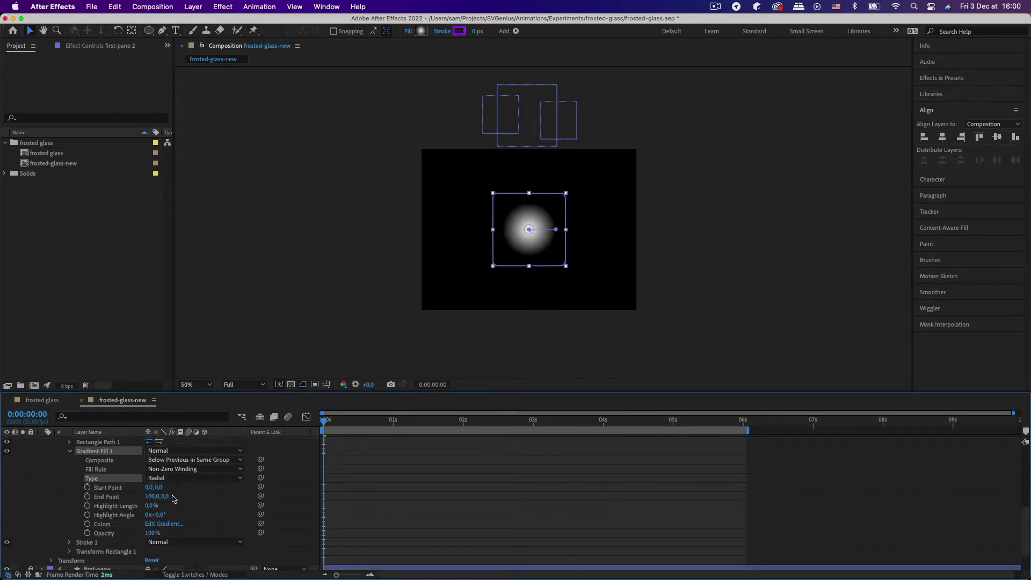
- Delete the first-pane 3 and first-pane 4 layers
scroll(102, 473, "up", 8)
scroll(102, 477, "up", 3)
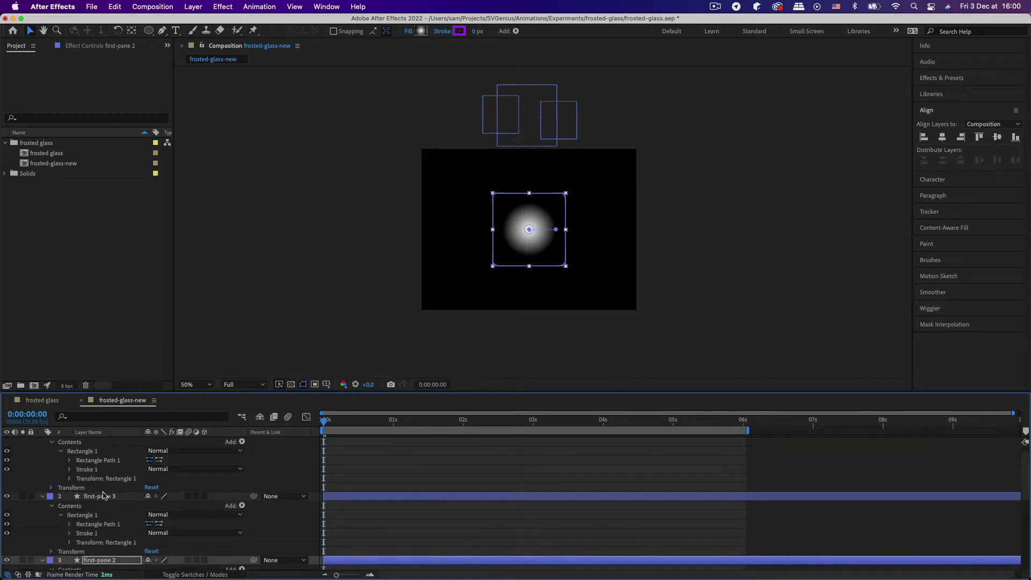
left_click(103, 496)
scroll(104, 486, "up", 1)
left_click(98, 441, "shift")
key("Delete")
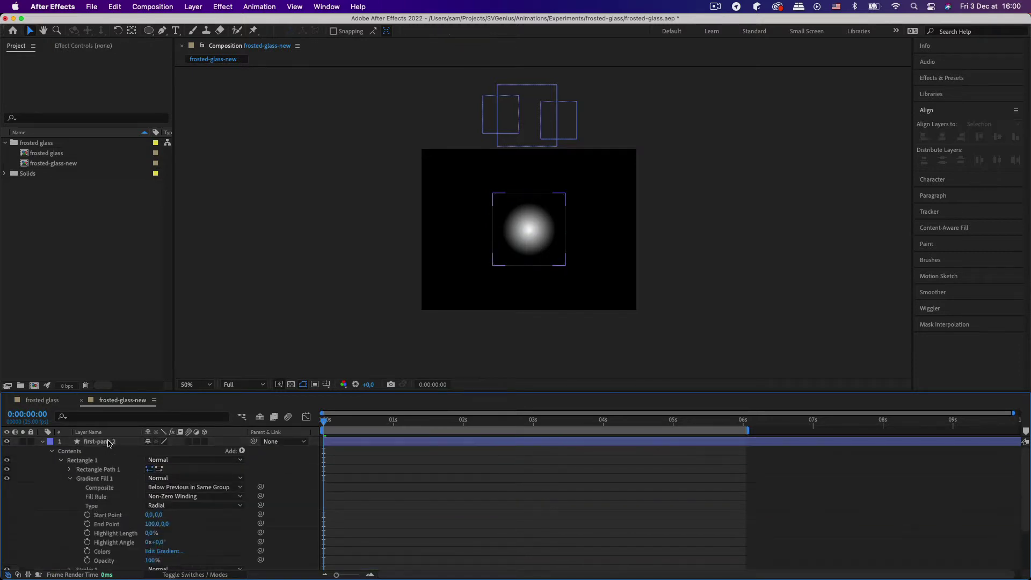
- Set the end colour stop of first-pane 2's radial gradient to DADADA
left_click_drag(178, 392, 178, 334)
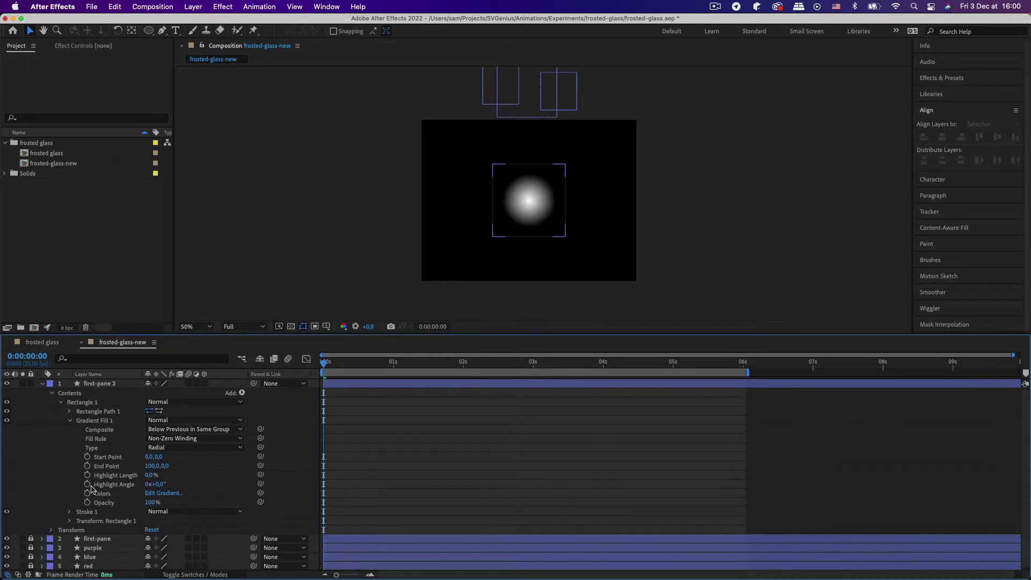
left_click(159, 498)
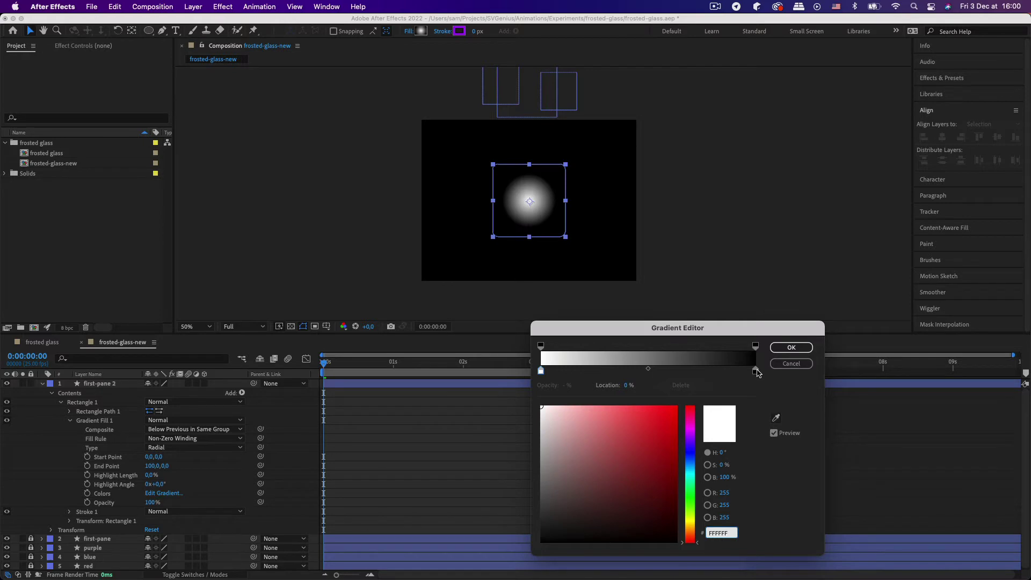
left_click(756, 370)
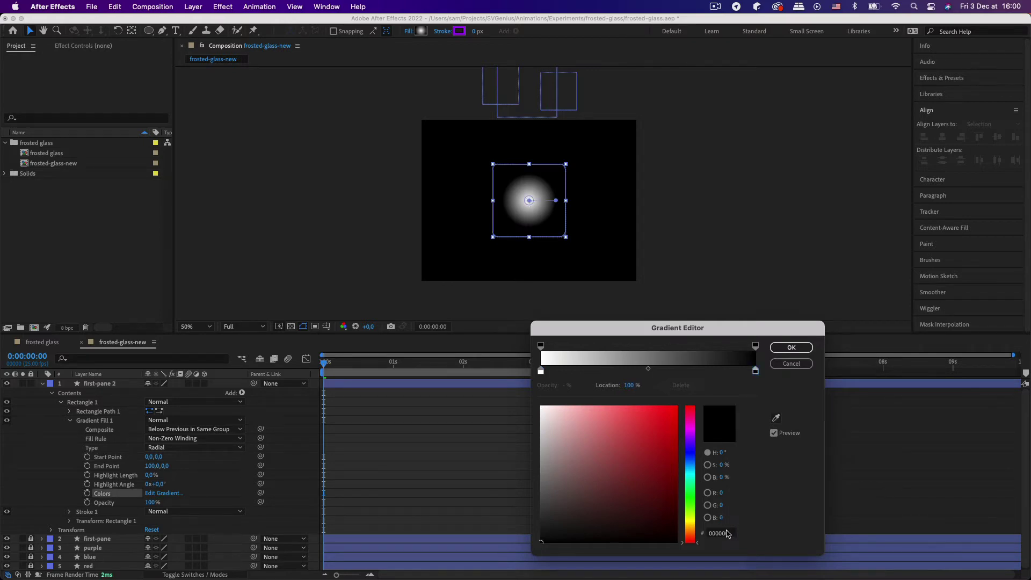
left_click(731, 532)
type("DADADA")
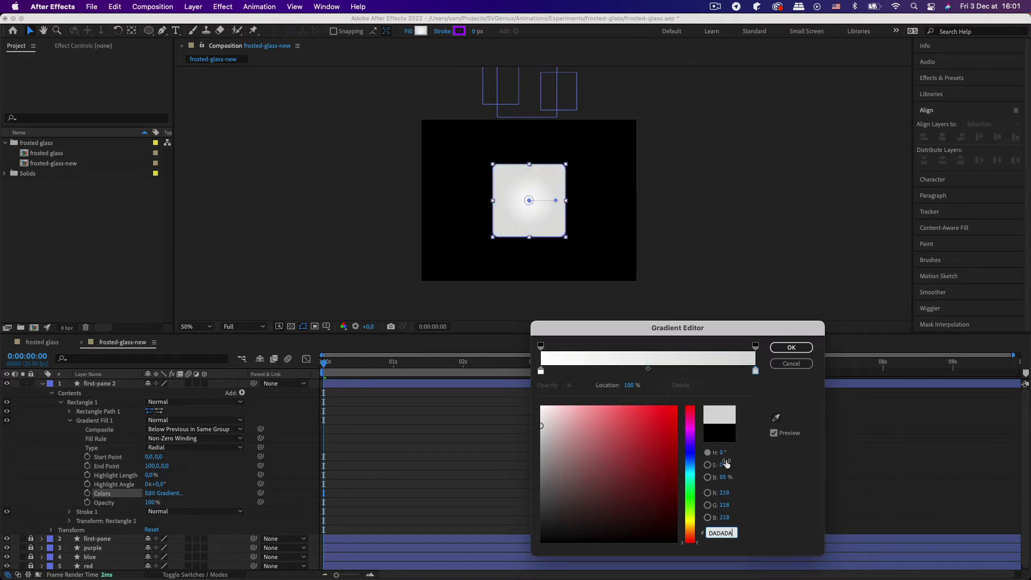
left_click(776, 354)
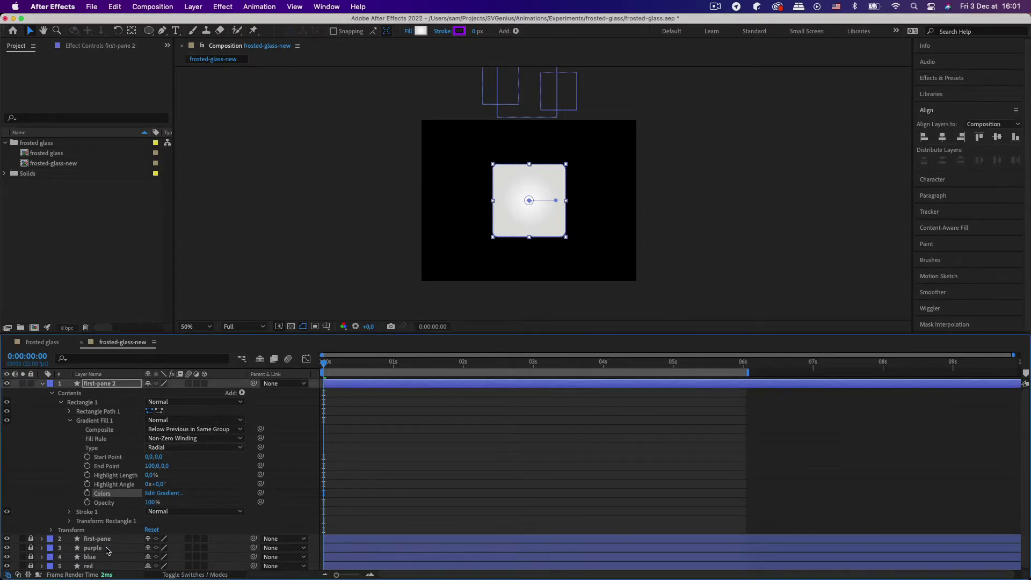
- At 0:00:00:21, unlock the red layer and check the hex value of its circle's fill colour
left_click_drag(328, 370, 384, 339)
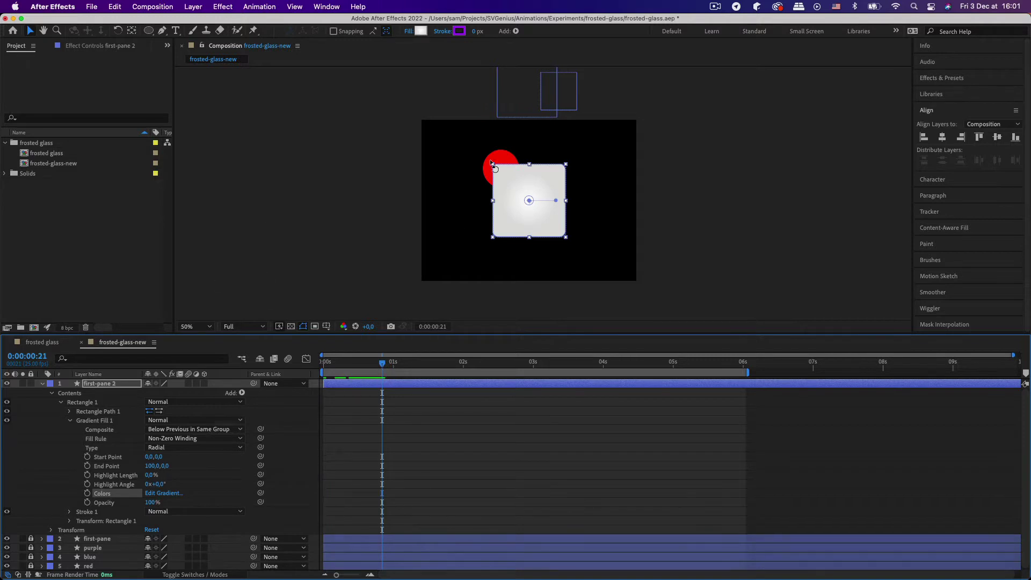
left_click(31, 566)
left_click(508, 157)
left_click(421, 30)
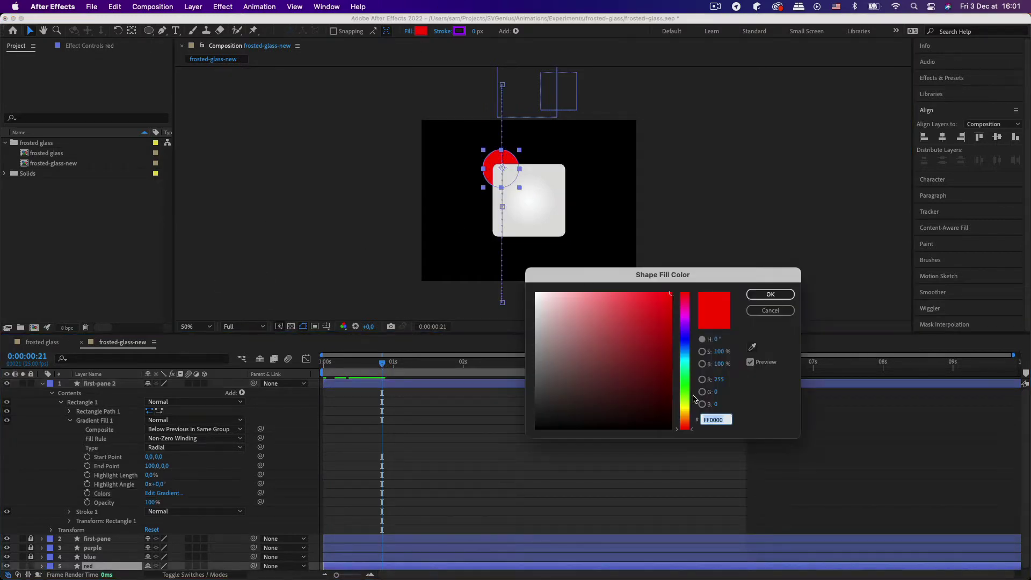
left_click(770, 310)
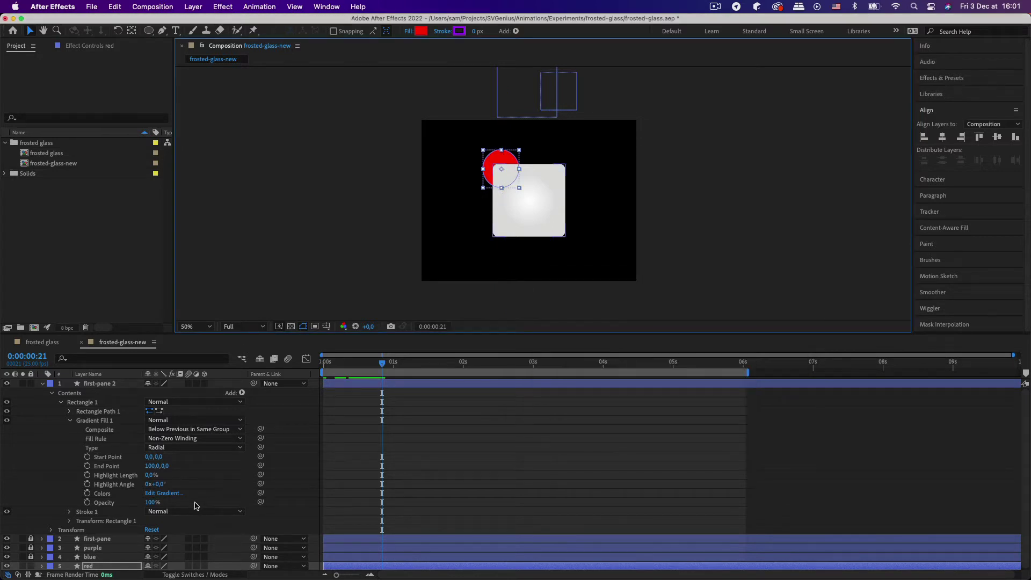
- Set the start colour stop of first-pane 2's gradient to FF0000
left_click(163, 493)
left_click(542, 371)
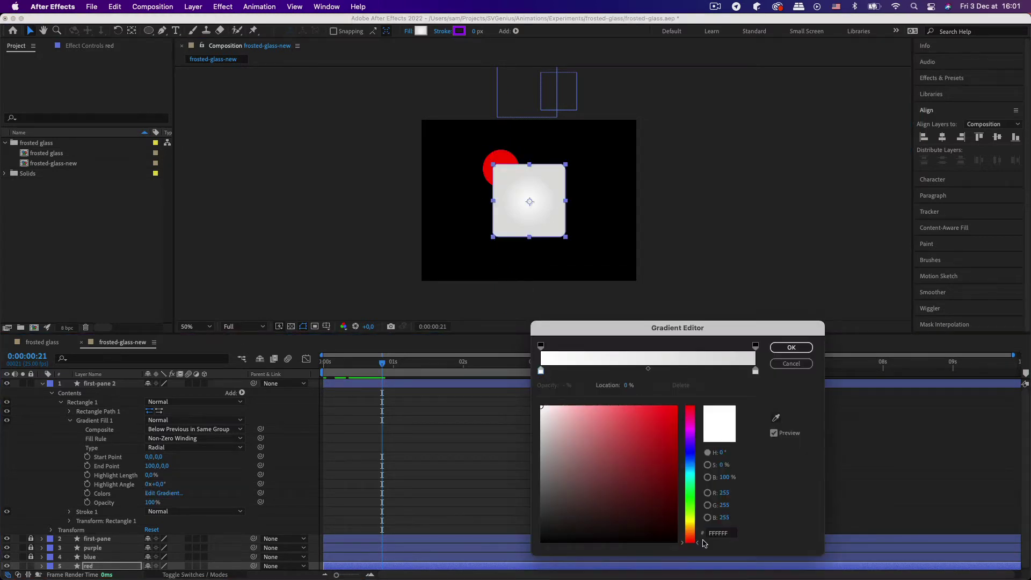
double_click(721, 532)
type("FF0000")
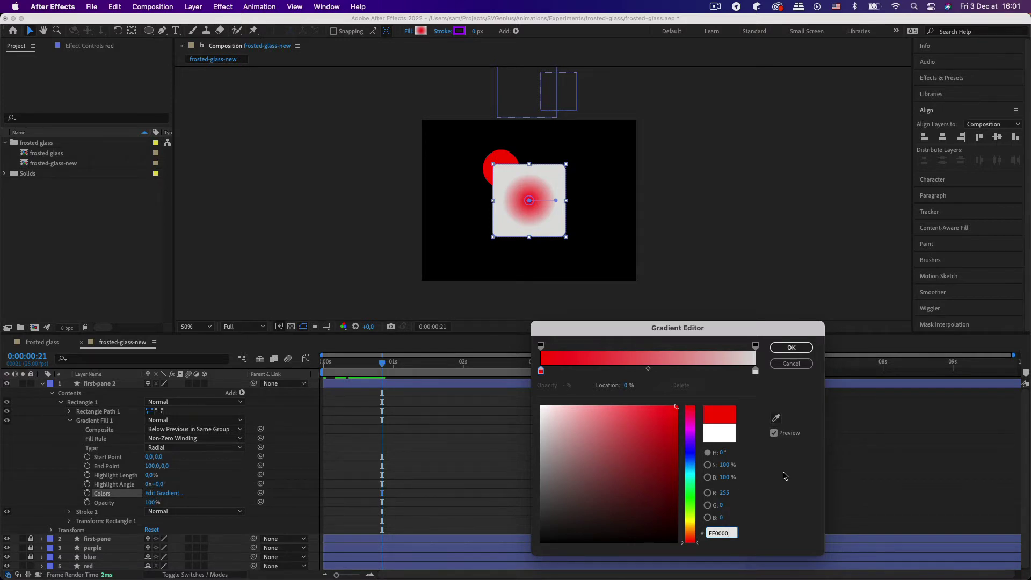
key("Return")
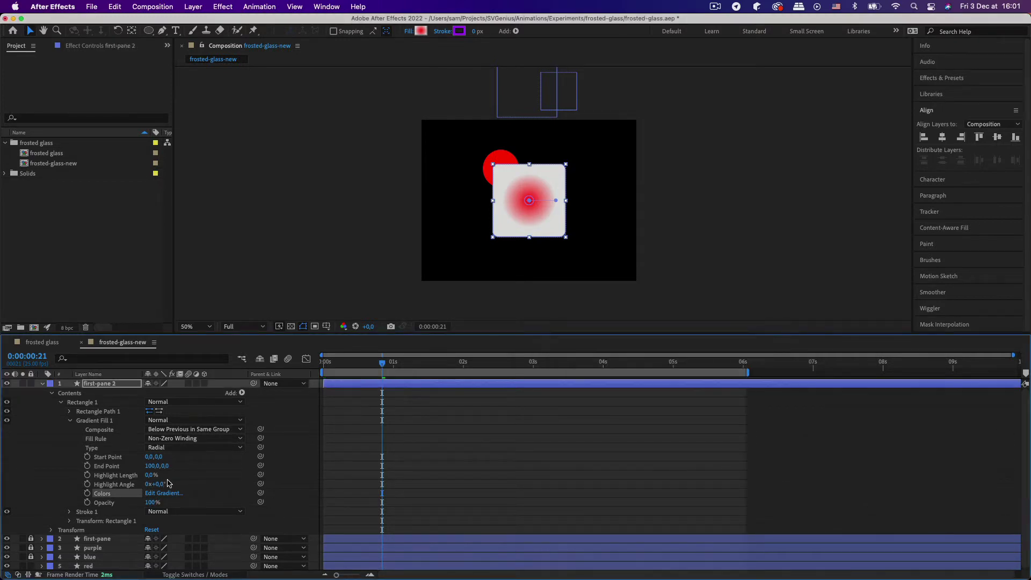
- Add a middle colour stop at 69% to first-pane 2's gradient and set it to light pink, FFA8A8
left_click(164, 493)
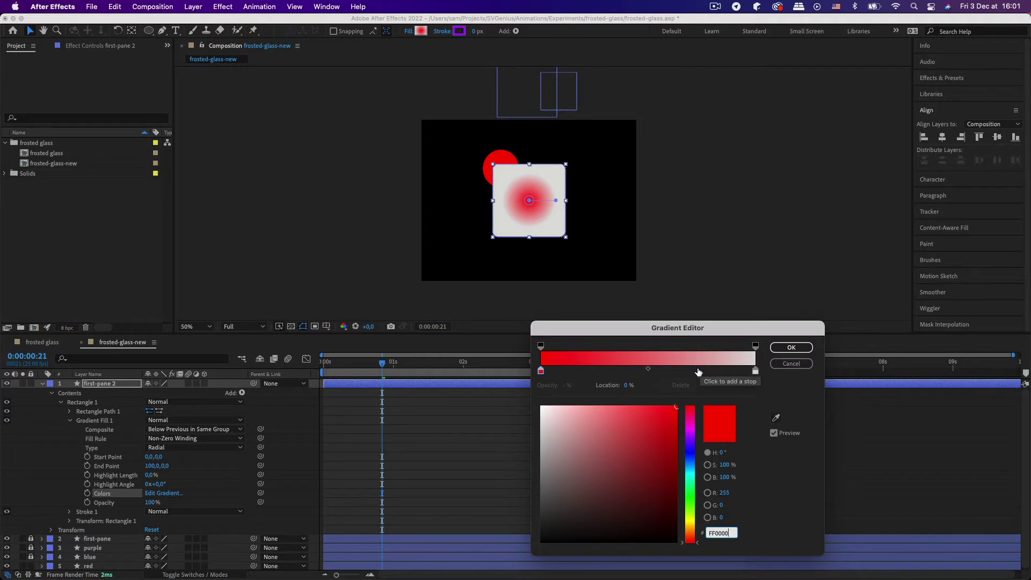
mouse_move(696, 372)
left_mouse_down()
mouse_move(673, 369)
mouse_move(689, 370)
left_mouse_up()
left_click_drag(675, 407, 600, 407)
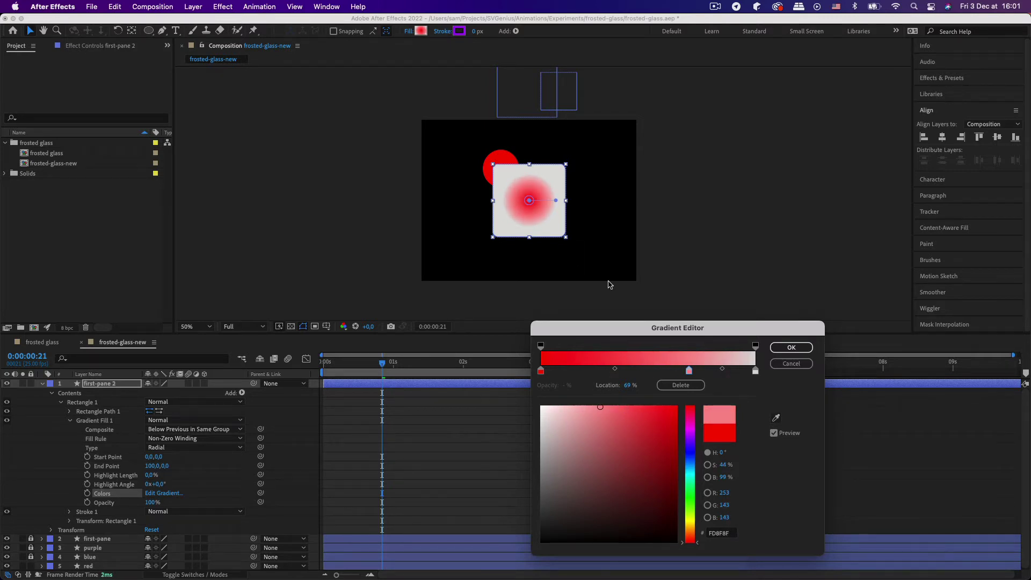
left_click_drag(601, 411, 586, 388)
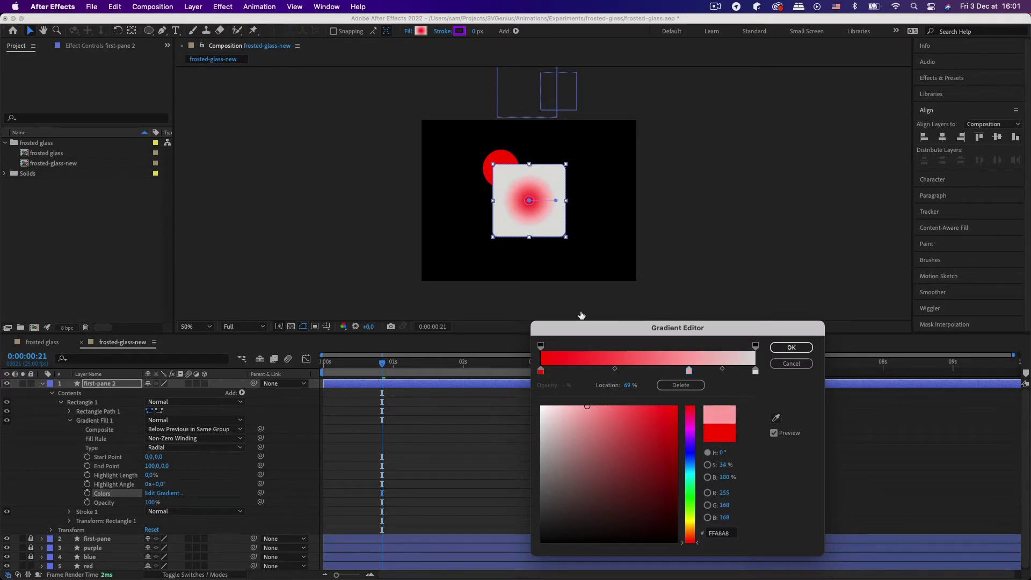
left_click(791, 347)
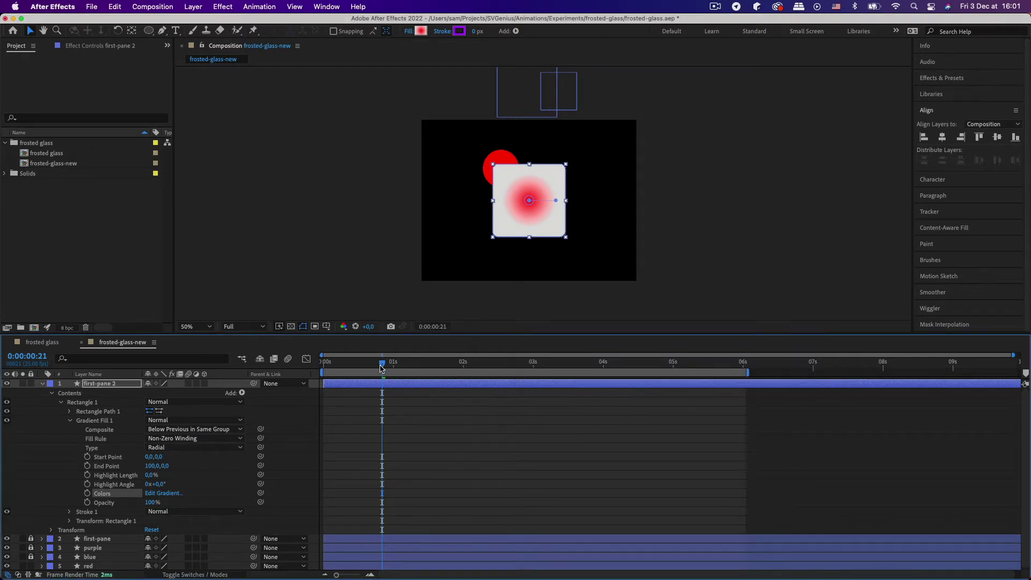
- At 0:00:00:16, shift first-pane 2's gradient Start Point to -27, -48 and its End Point to 99, -7
mouse_move(380, 367)
left_mouse_down()
mouse_move(343, 367)
mouse_move(428, 367)
mouse_move(369, 371)
left_mouse_up()
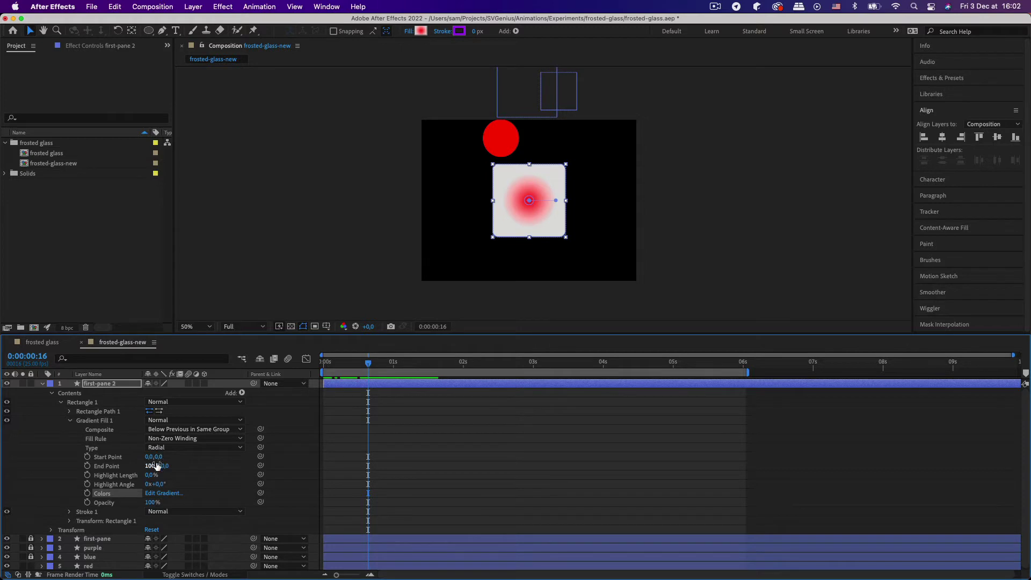
left_click_drag(159, 457, 195, 457)
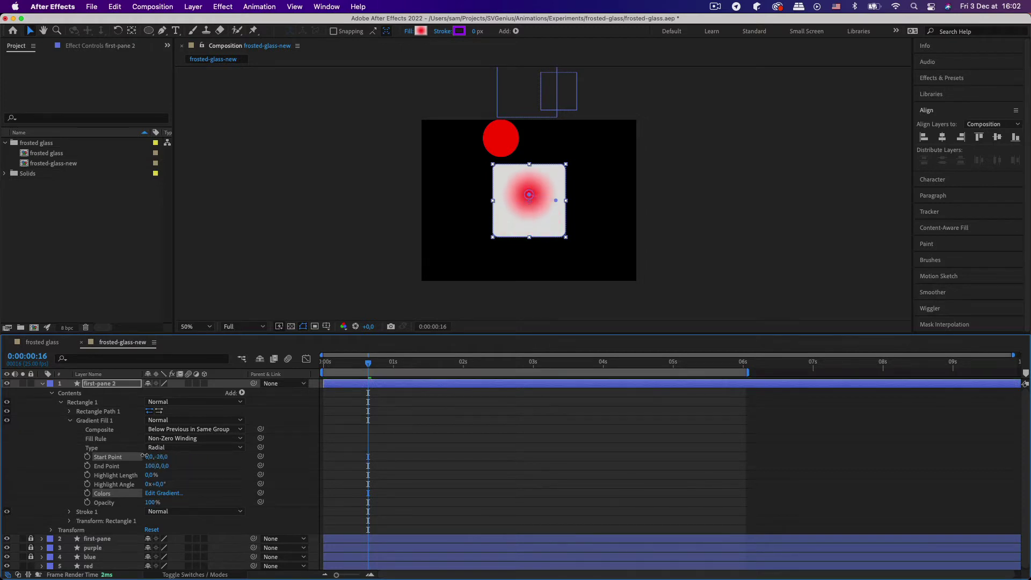
mouse_move(142, 455)
left_mouse_down()
mouse_move(219, 453)
mouse_move(139, 450)
mouse_move(168, 467)
mouse_move(216, 466)
mouse_move(141, 466)
mouse_move(154, 468)
left_mouse_up()
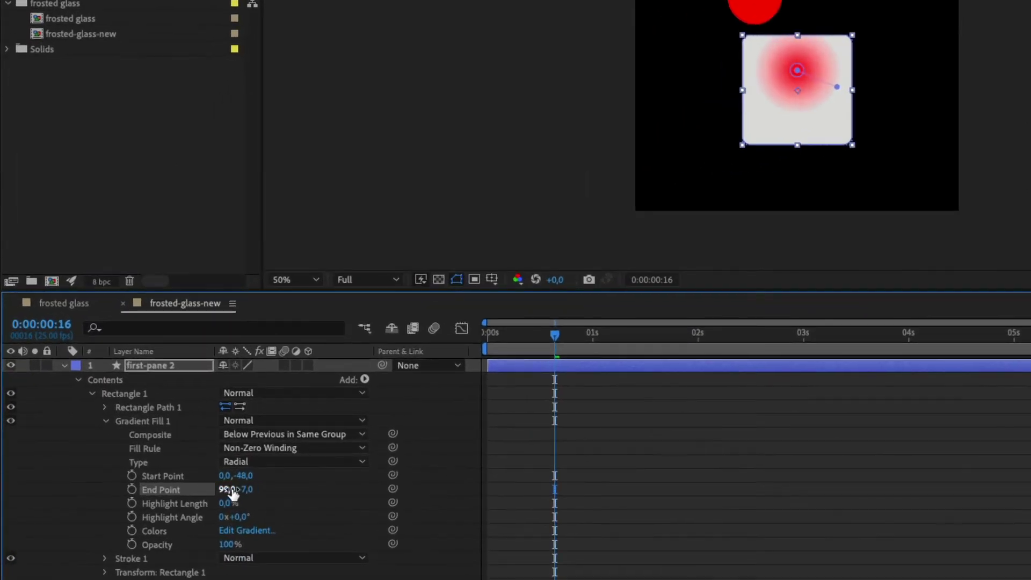
mouse_move(222, 476)
left_mouse_down()
mouse_move(165, 477)
mouse_move(207, 478)
left_mouse_up()
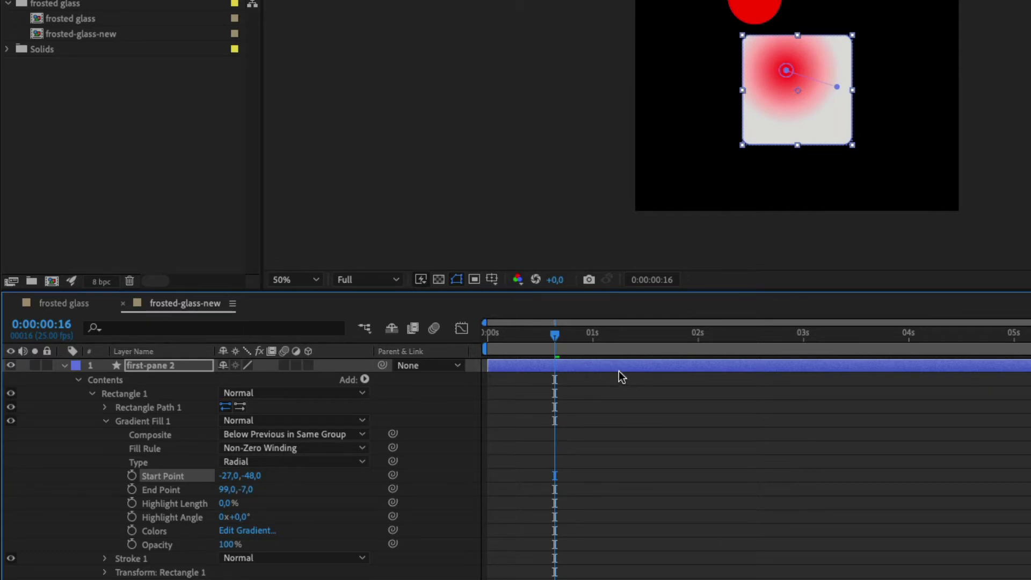
- Collapse first-pane 2, show the red layer's Position keyframes, and move the current time to 0:00:00:17
key("u")
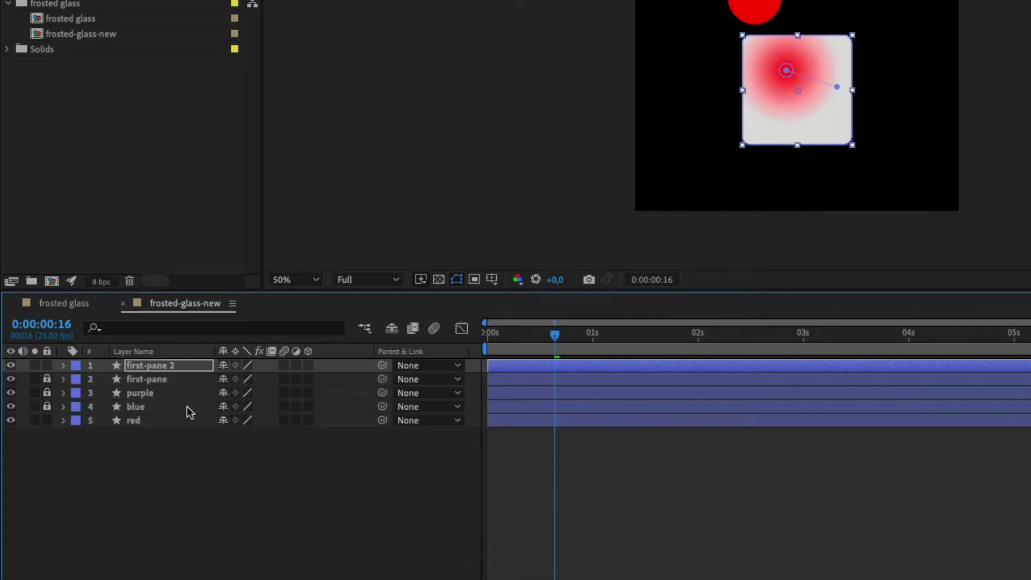
left_click(150, 420)
key("p")
mouse_move(556, 333)
left_mouse_down()
mouse_move(604, 334)
mouse_move(560, 334)
left_mouse_up()
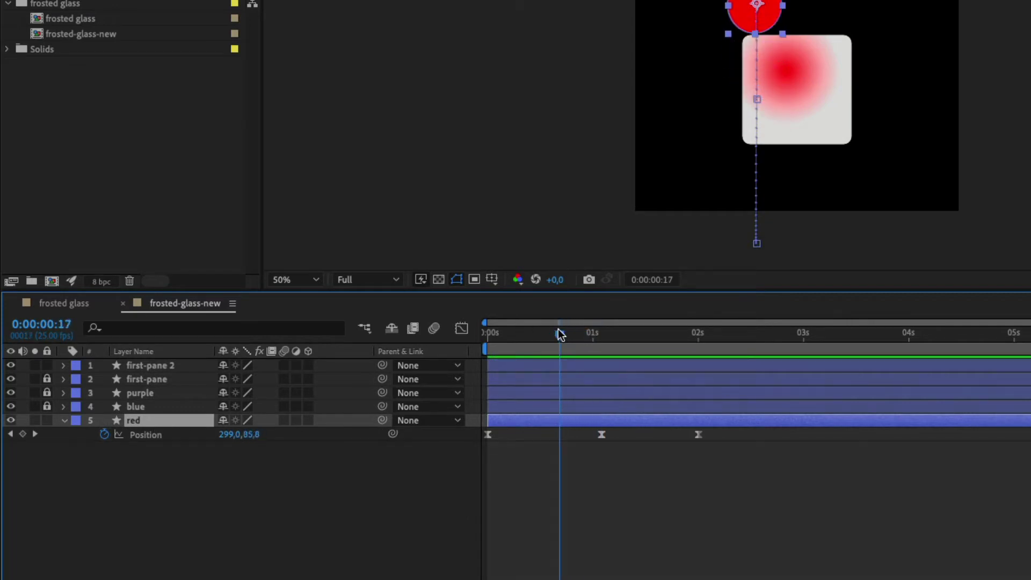
- Move first-pane 2's gradient onto the red circle by setting Start Point to -111, -183 and End Point to -39, -162
left_click(177, 367)
left_click(63, 366)
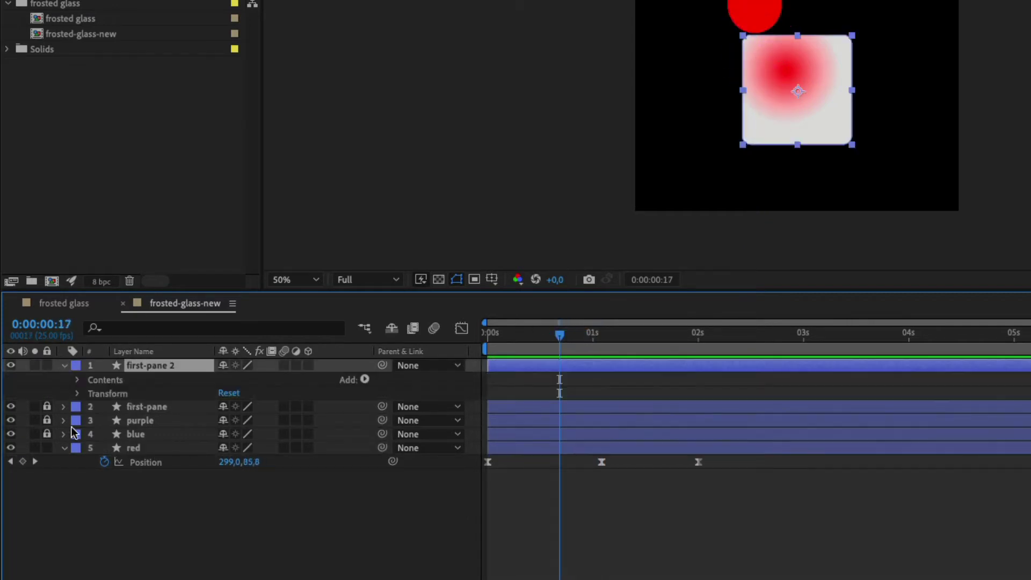
left_click(77, 380)
left_click(93, 393)
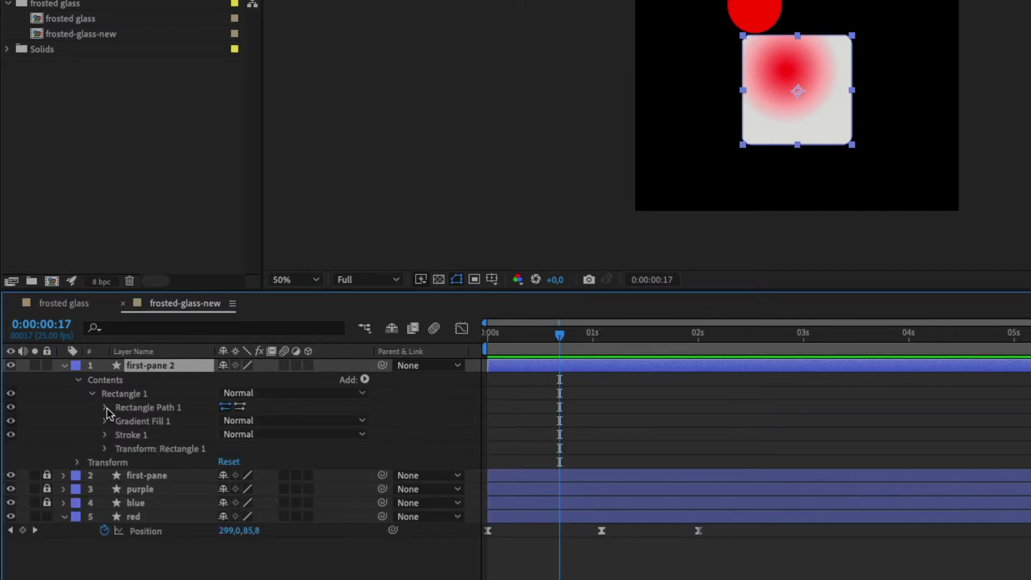
left_click(105, 421)
scroll(108, 424, "down", 1)
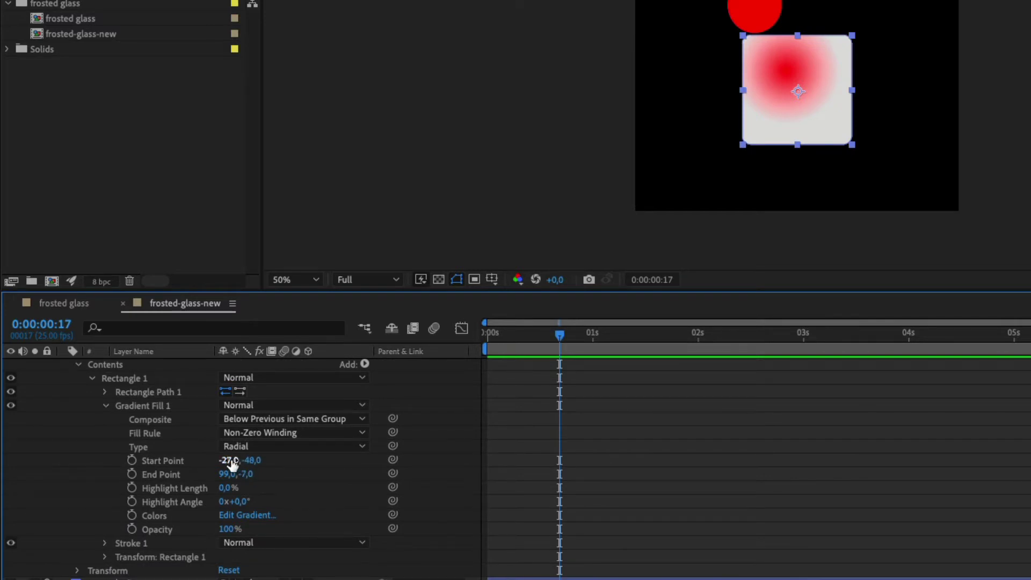
left_click_drag(232, 465, 151, 460)
left_click_drag(224, 474, 107, 457)
left_click_drag(260, 476, 115, 463)
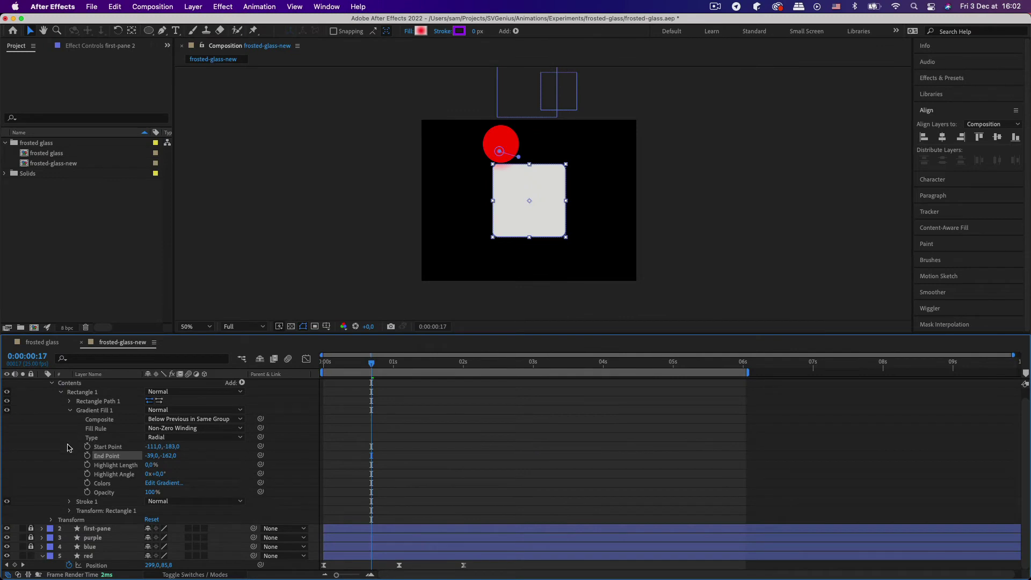
- Start keyframing the gradient's Start Point and End Point at 0:00:00:17, and show only first-pane 2's keyframed properties
left_click(87, 446)
left_click(87, 456)
scroll(416, 456, "up", 1)
key("u")
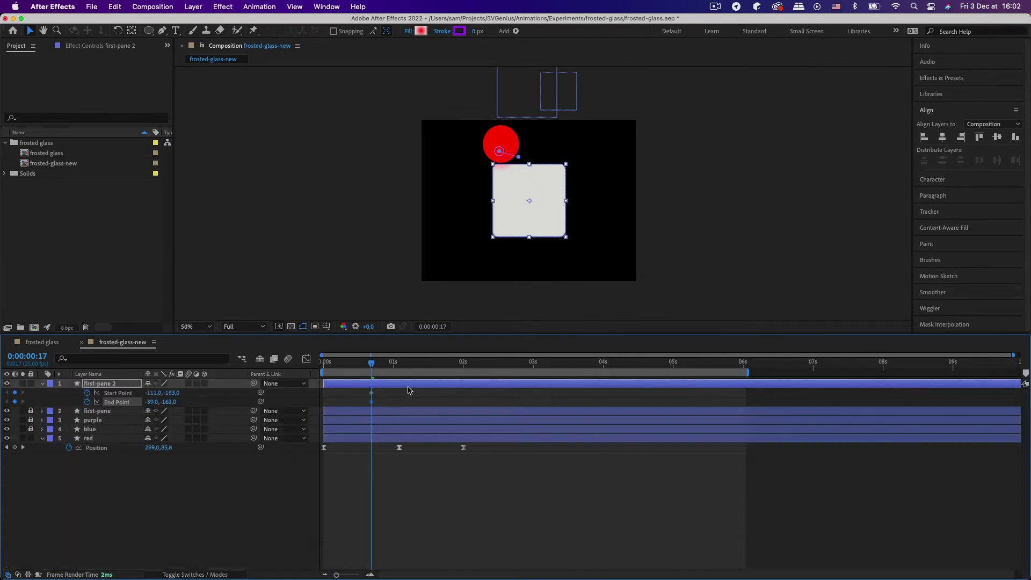
- At 0:00:01:09, move the gradient down to the red circle with Start Point -112, 185 and End Point -48, 150
left_click(395, 398)
left_click_drag(371, 364, 457, 377)
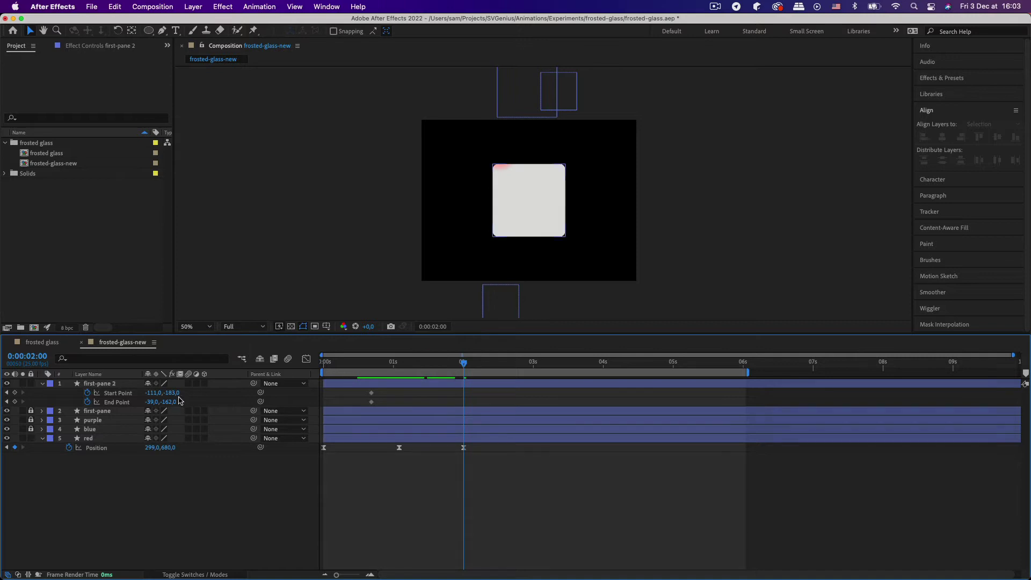
left_click_drag(460, 368, 419, 366)
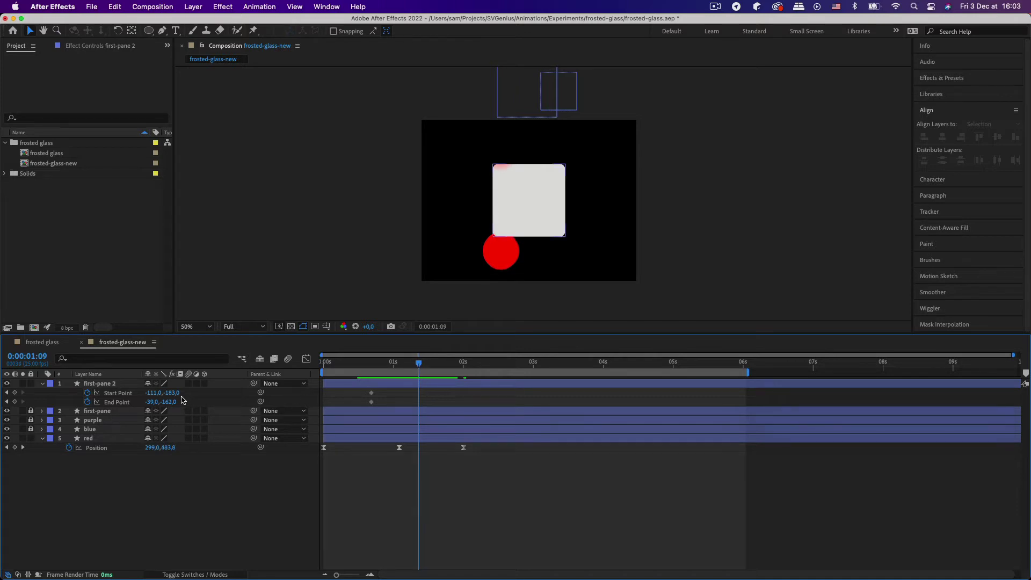
left_click_drag(171, 393, 281, 411)
left_click_drag(168, 404, 225, 425)
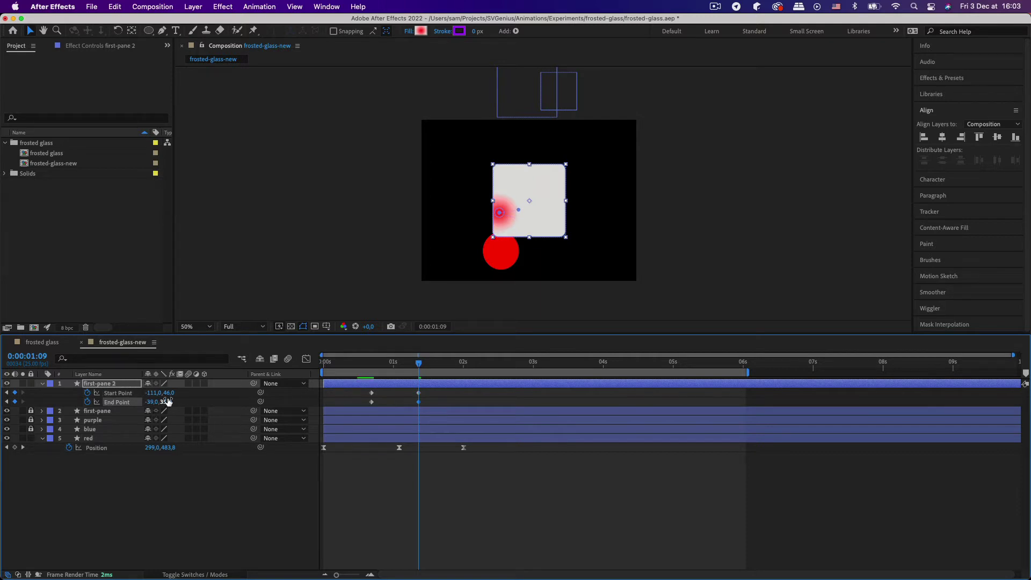
mouse_move(167, 392)
left_mouse_down()
mouse_move(150, 408)
mouse_move(185, 399)
mouse_move(191, 410)
mouse_move(160, 394)
mouse_move(218, 400)
mouse_move(169, 393)
mouse_move(183, 402)
left_mouse_up()
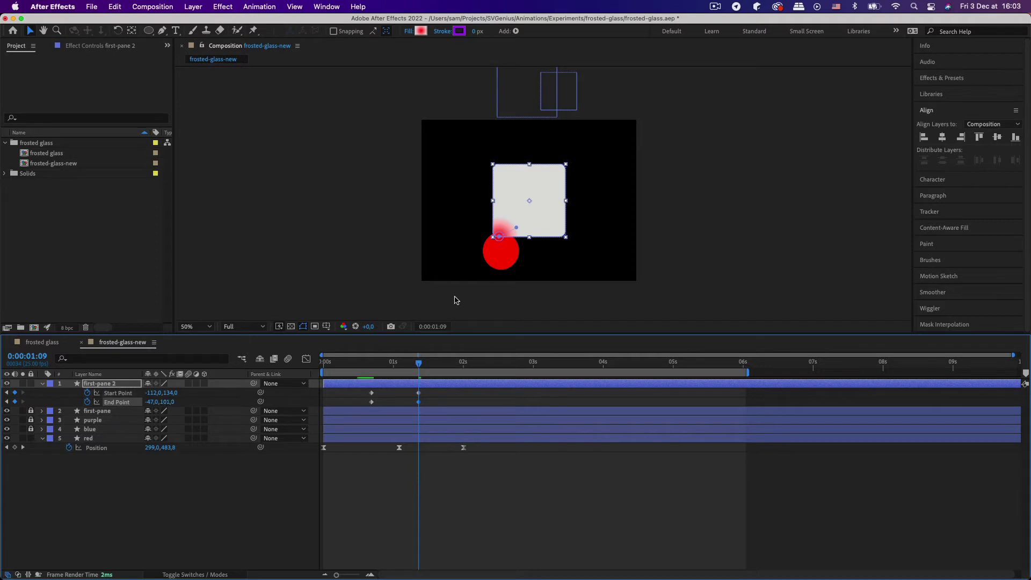
key("period")
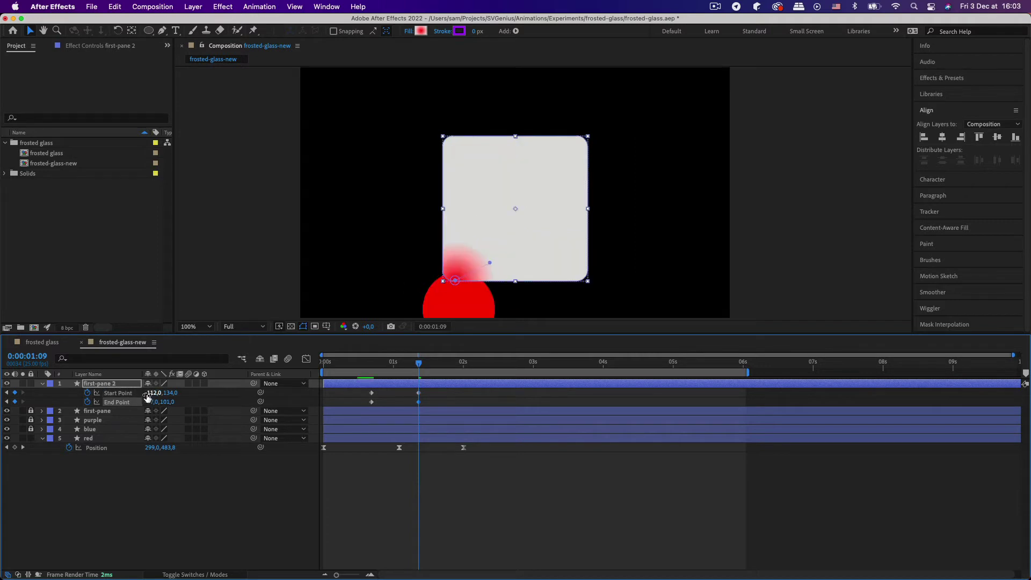
mouse_move(150, 402)
left_mouse_down()
mouse_move(141, 402)
mouse_move(199, 402)
mouse_move(189, 411)
left_mouse_up()
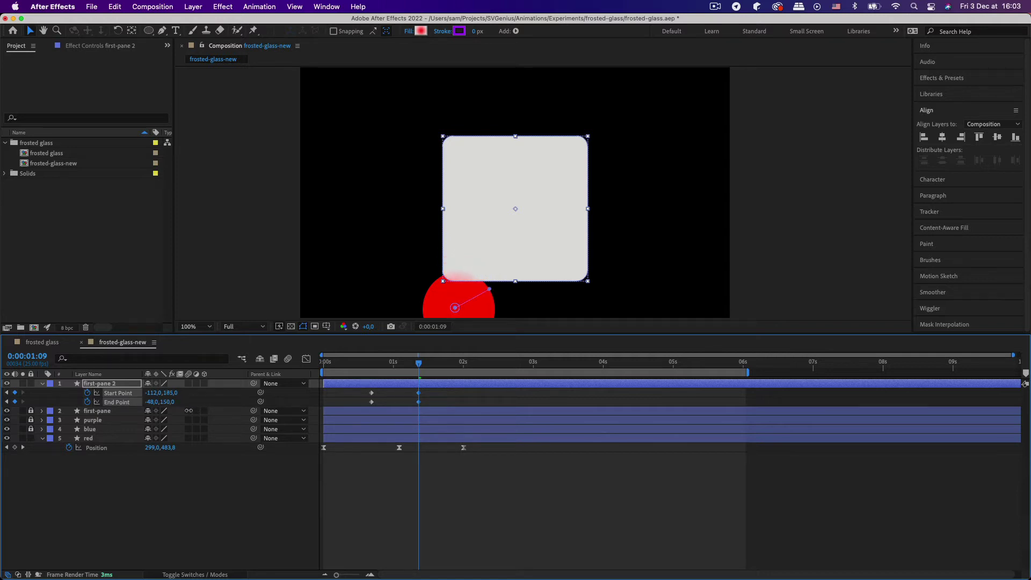
left_click(525, 518)
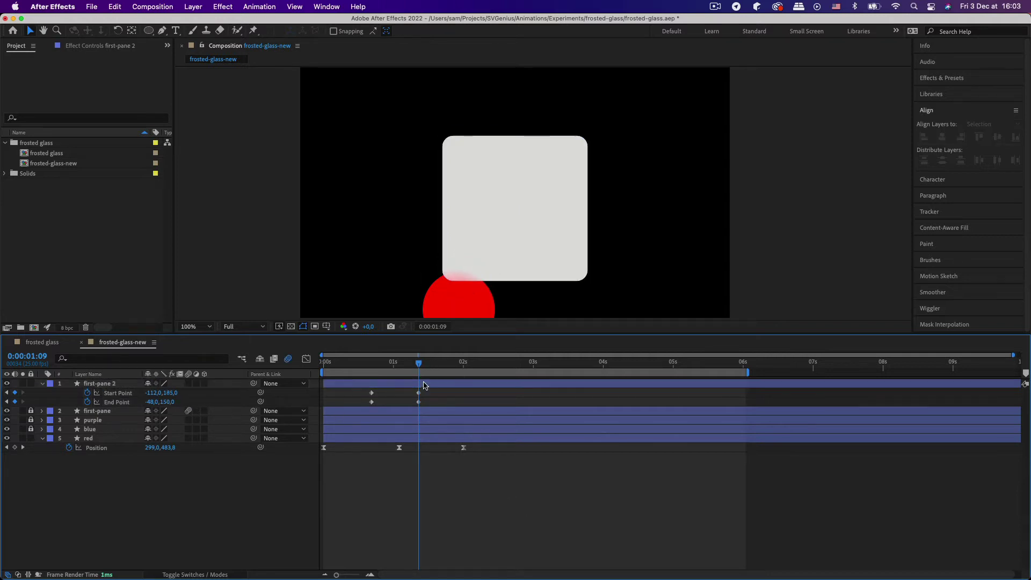
- Duplicate the Start Point and End Point keyframes from 0:00:01:09 at 0:00:01:11
left_click_drag(425, 404, 415, 391)
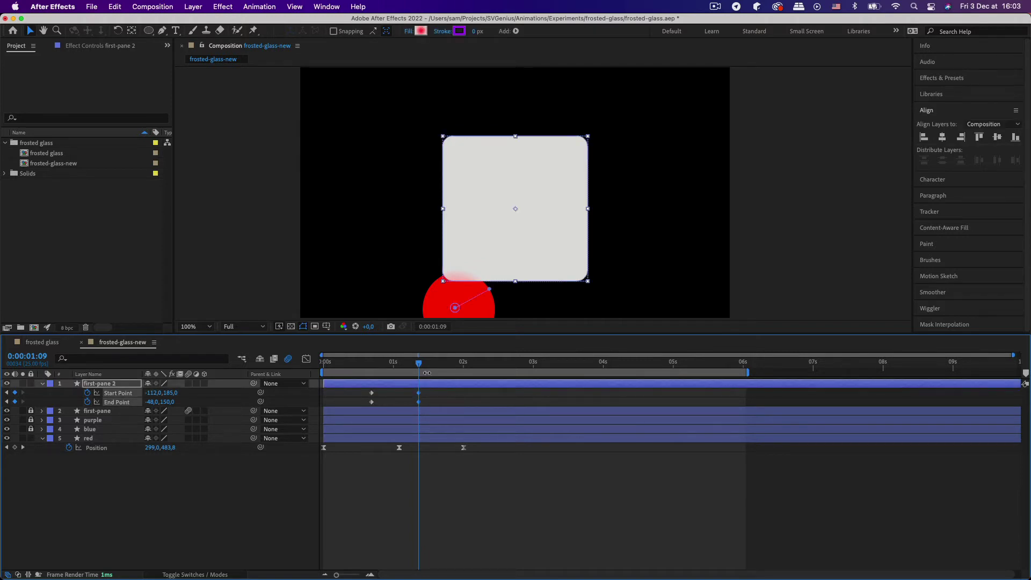
scroll(425, 402, "right", 1)
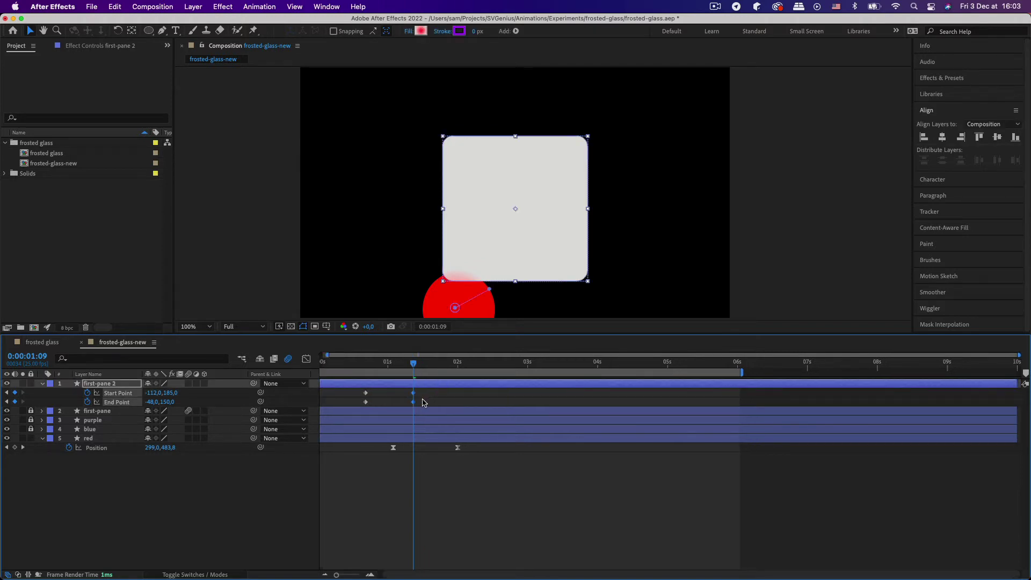
left_click_drag(428, 373, 419, 369)
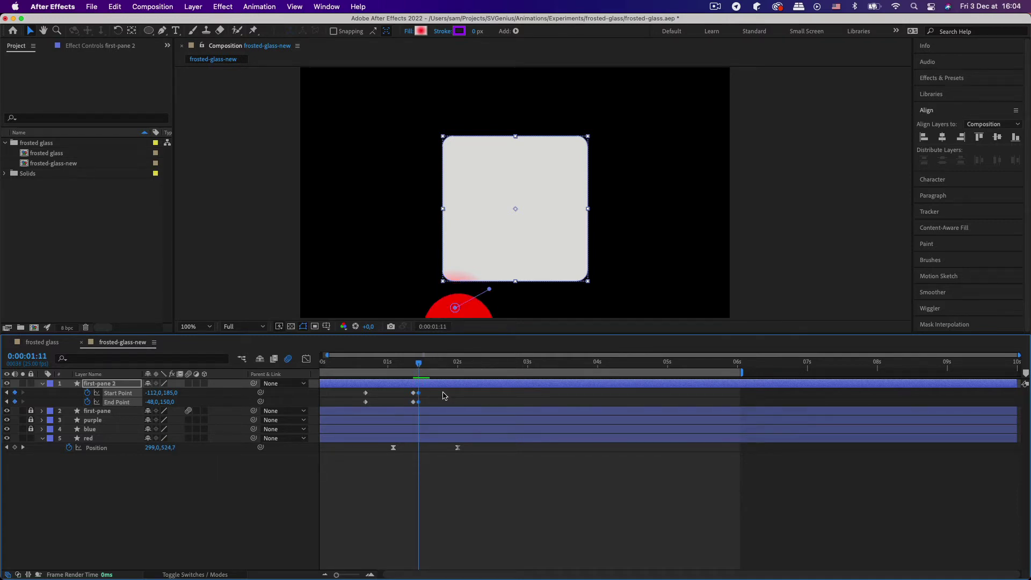
- Trim first-pane 2 to run from 0:00:00:18 to 0:00:01:11, and remove its duplicate Start Point and End Point keyframes at 0:00:01:11
key("alt+]")
scroll(408, 419, "left", 1)
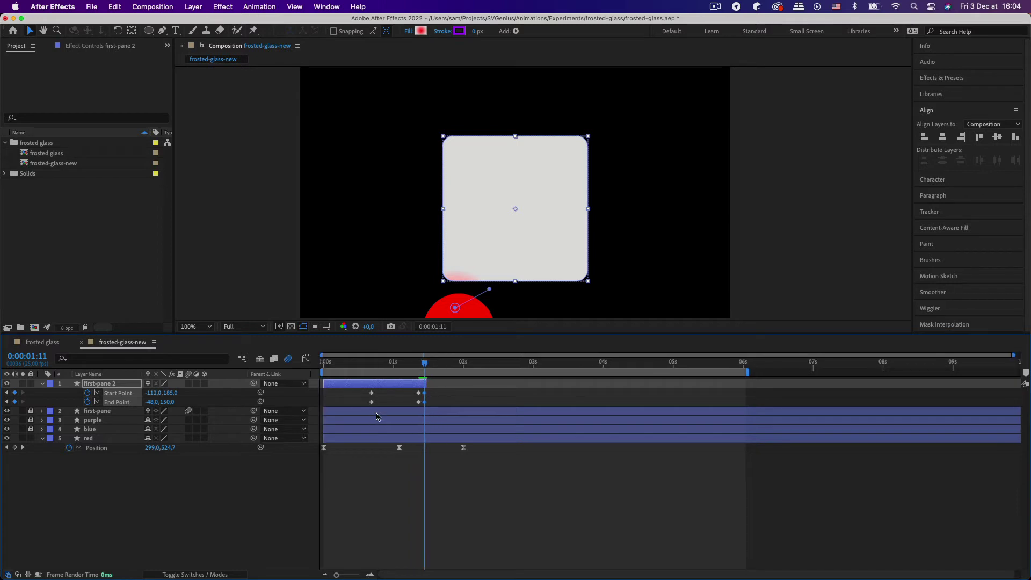
left_click(172, 392)
left_click_drag(432, 406, 377, 367)
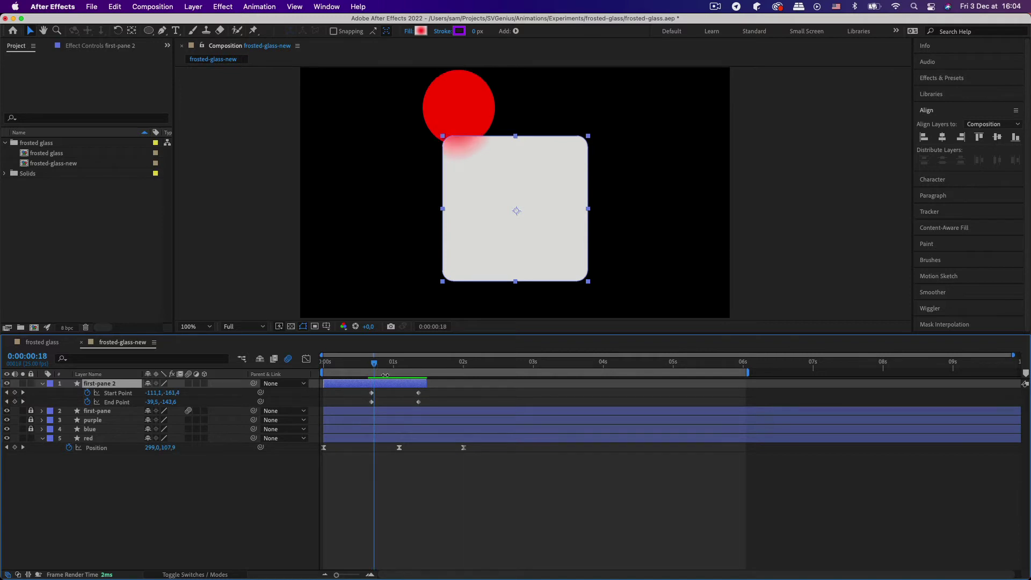
key("alt+bracketleft")
left_click_drag(374, 367, 391, 373)
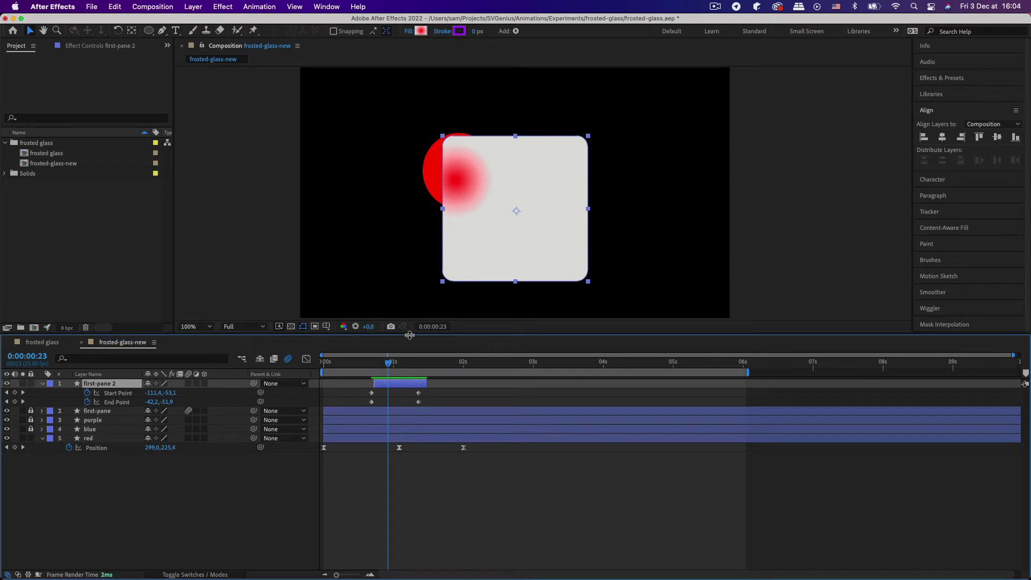
- Move the first Start Point and End Point keyframes to 0:00:00:18, setting Start Point to -111, -142 and End Point to -24, -179
left_click_drag(398, 368, 374, 367)
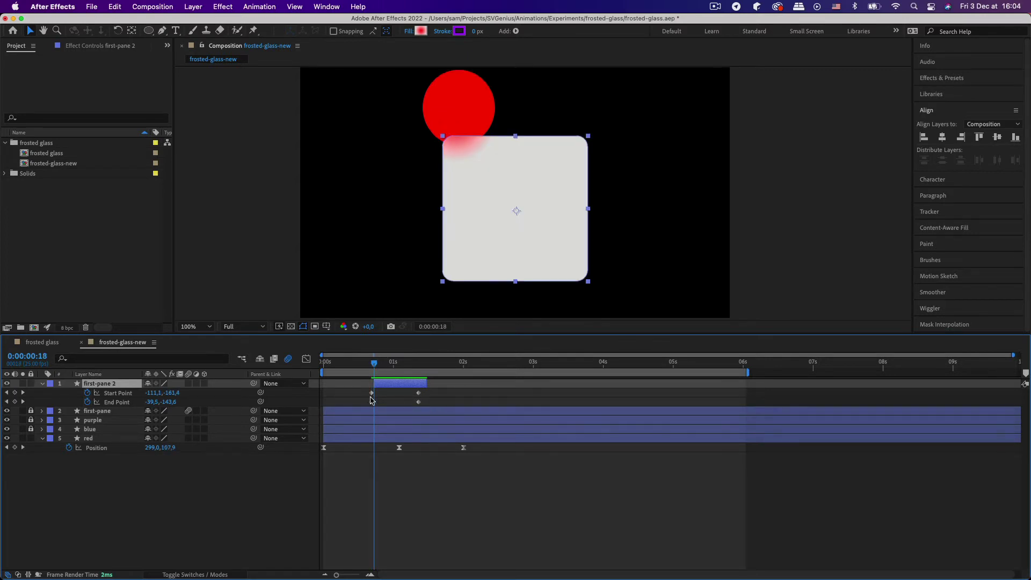
left_click_drag(377, 403, 374, 393)
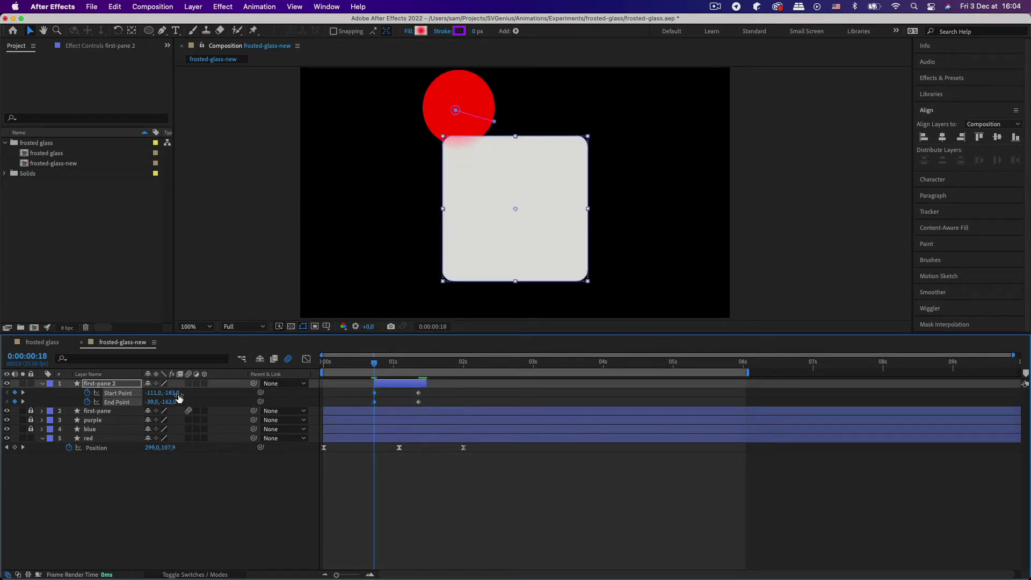
mouse_move(179, 397)
left_mouse_down()
mouse_move(206, 397)
mouse_move(164, 402)
left_mouse_up()
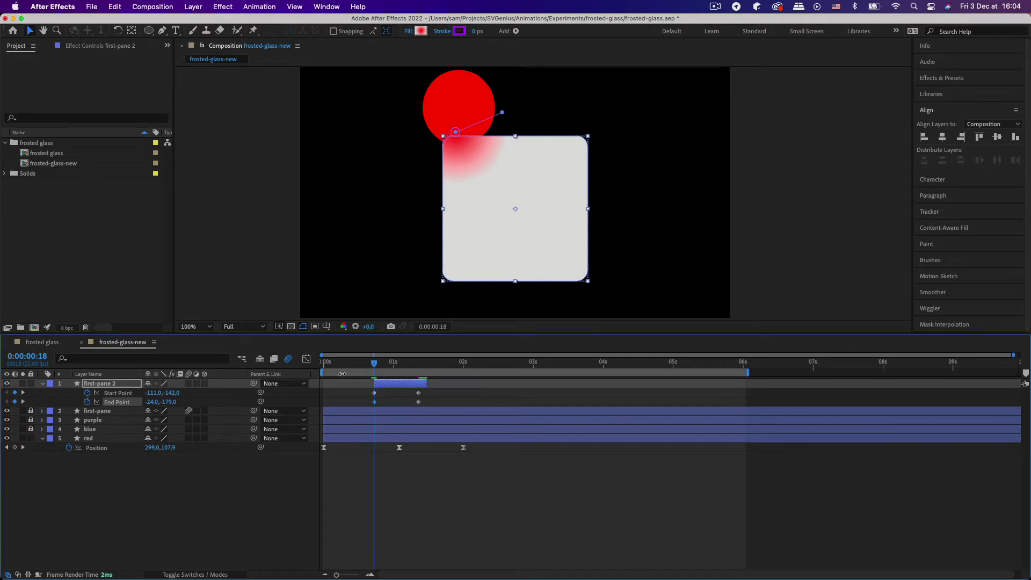
left_click_drag(374, 368, 393, 370)
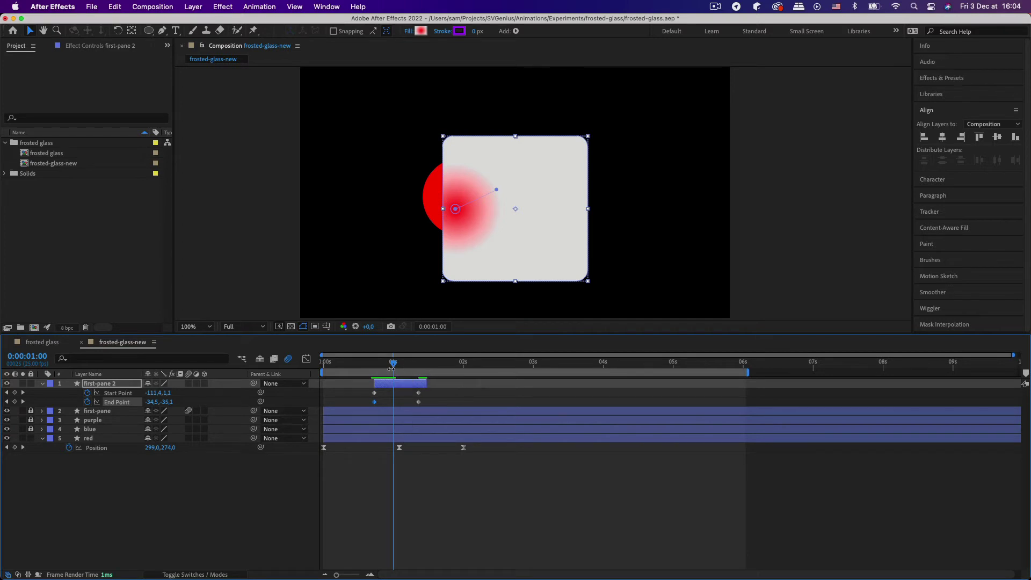
key("j")
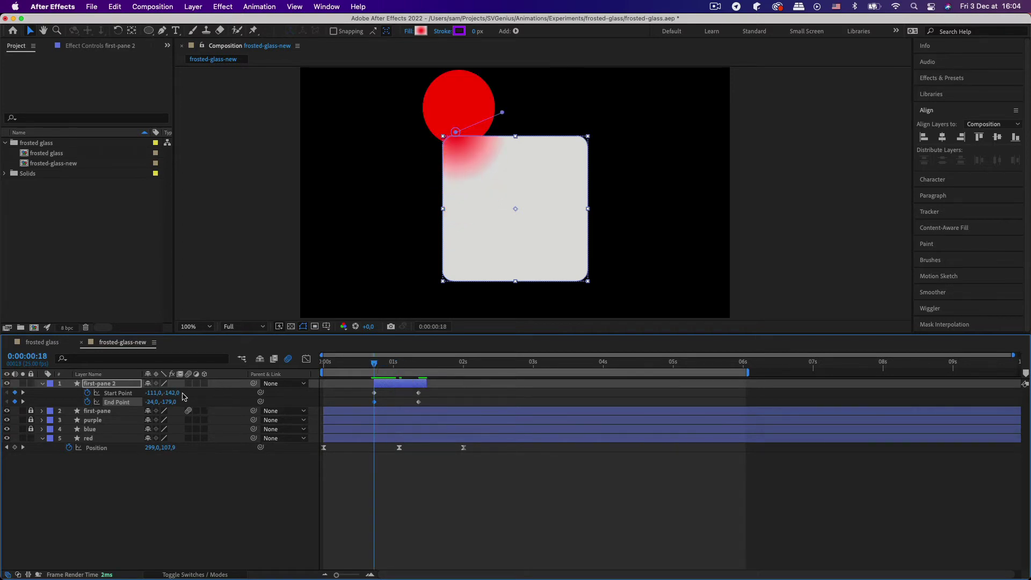
- At 0:00:00:18, adjust the gradient to Start Point -111, -161 and End Point -24, -132
left_click_drag(179, 393, 170, 393)
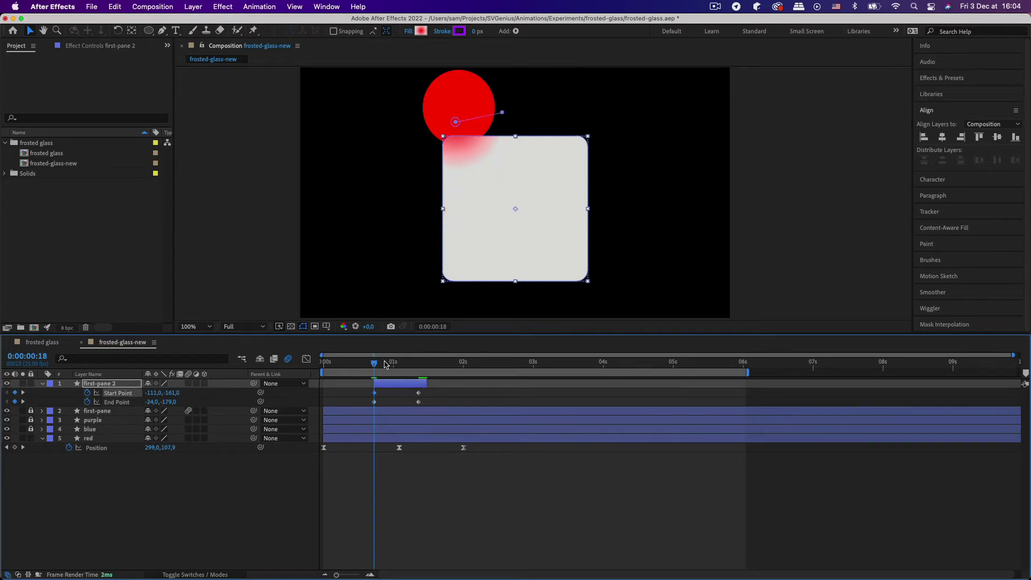
mouse_move(375, 364)
left_mouse_down()
mouse_move(428, 375)
mouse_move(371, 367)
mouse_move(382, 366)
mouse_move(367, 373)
left_mouse_up()
left_click_drag(170, 401, 194, 405)
left_click_drag(374, 366, 395, 366)
left_click_drag(176, 396, 155, 402)
key("super+z")
key("super+z")
left_click_drag(387, 368, 378, 366)
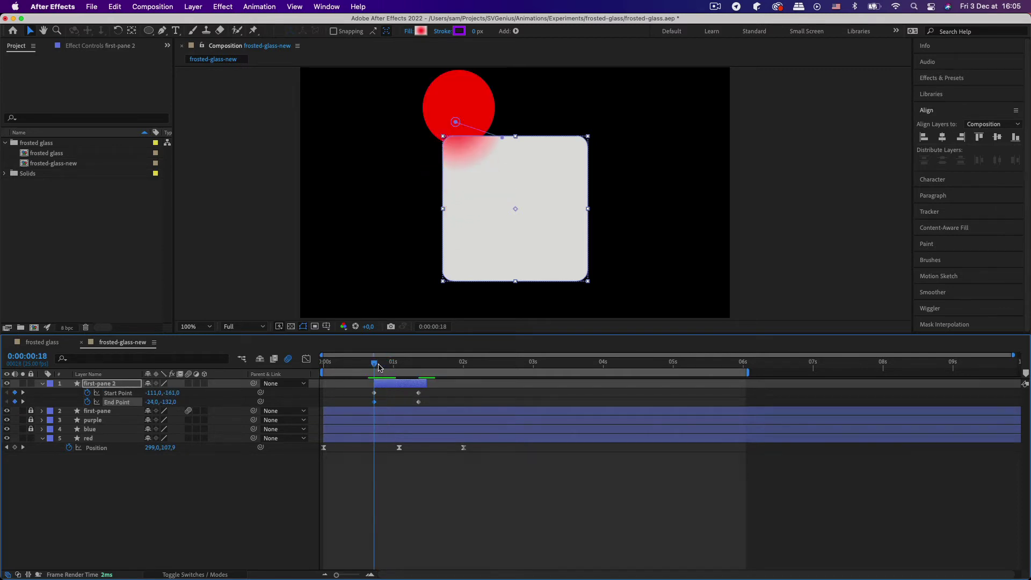
- Set the gradient's Start Point at 0:00:00:18 to -162, -216 and check the movement up to 0:00:01:01
mouse_move(159, 393)
left_mouse_down()
mouse_move(148, 395)
mouse_move(165, 393)
left_mouse_up()
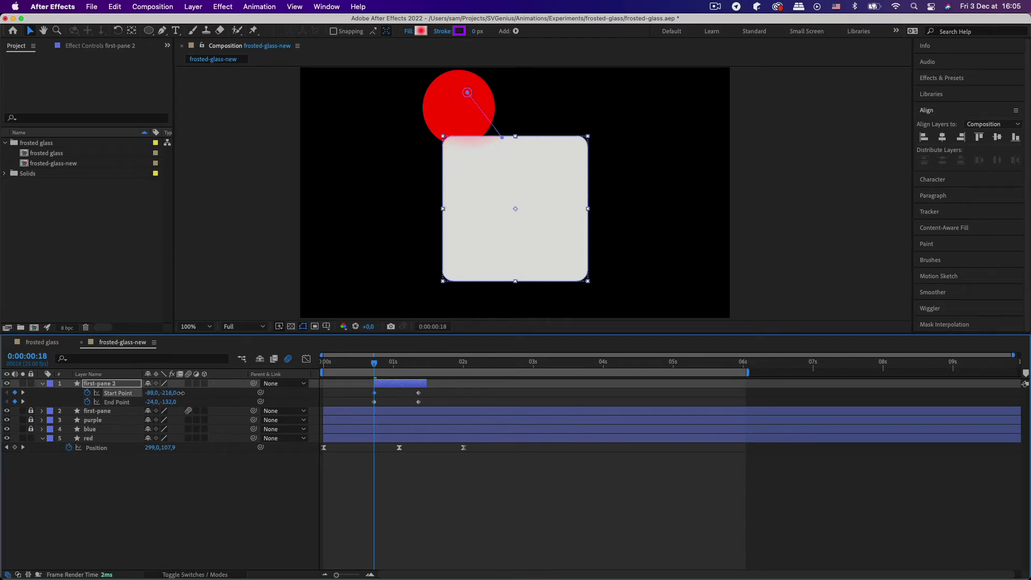
mouse_move(376, 363)
left_mouse_down()
mouse_move(404, 363)
mouse_move(392, 363)
left_mouse_up()
key("super+z")
left_click_drag(156, 393, 130, 393)
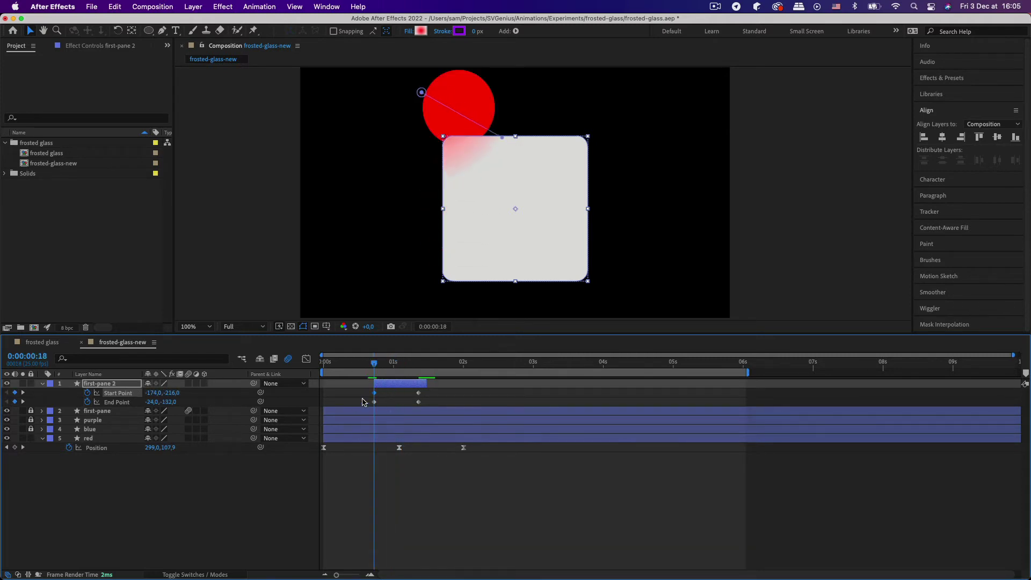
mouse_move(378, 367)
left_mouse_down()
mouse_move(396, 366)
mouse_move(376, 365)
left_mouse_up()
left_click_drag(154, 393, 159, 394)
left_click_drag(377, 367, 398, 370)
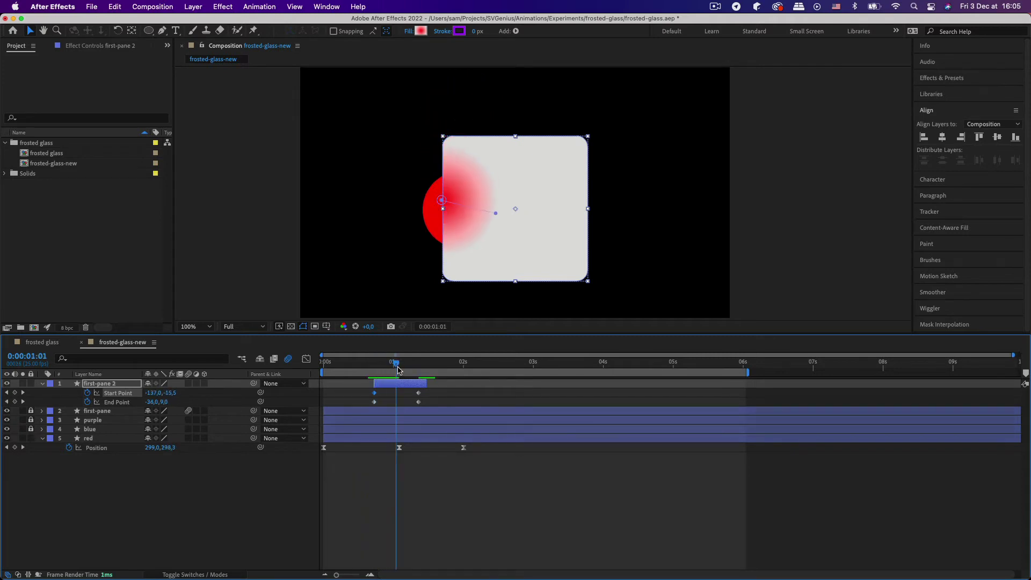
- Keyframe the gradient at 0:00:01:01 with Start Point -118, -1.5 and End Point -33, -2, and preview the animation
left_click_drag(156, 395, 176, 396)
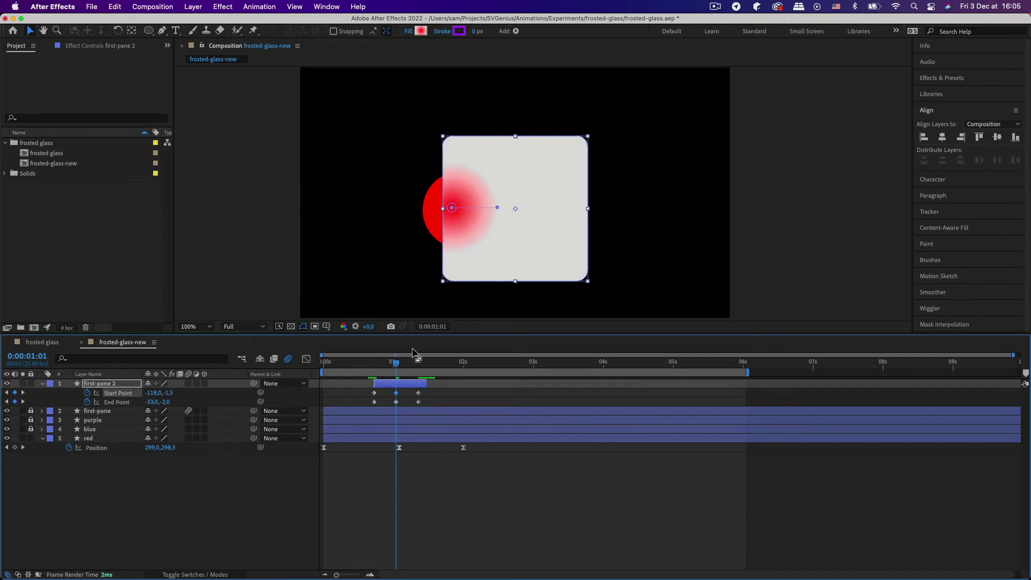
left_click_drag(390, 368, 436, 428)
key("comma")
left_click_drag(396, 366, 374, 369)
key("space")
key("space")
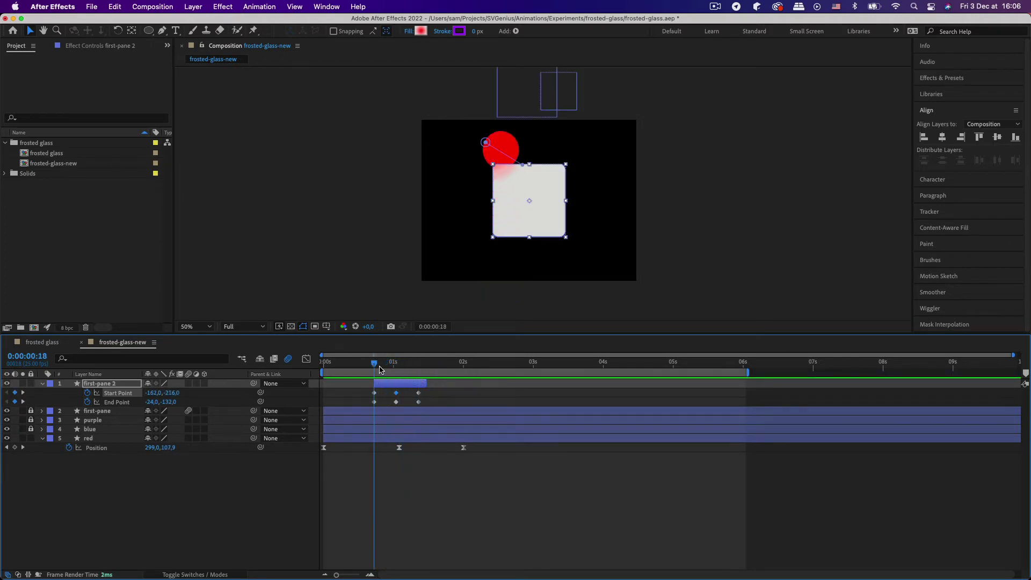
- At 0:00:00:18, match the horizontal values of 0:00:01:01 by setting Start Point X to -118 and End Point X to -33
left_click(405, 402)
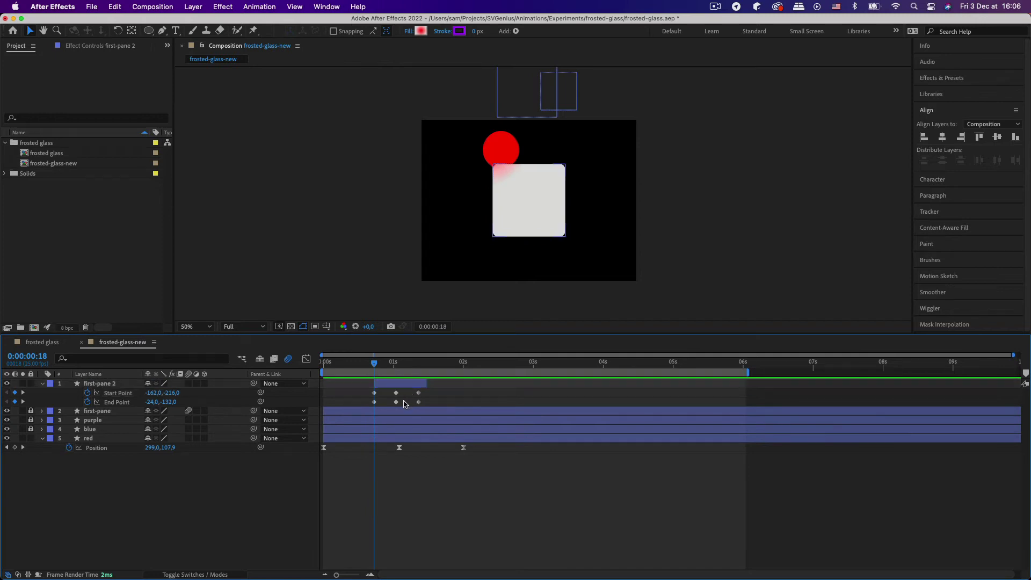
left_click(394, 366)
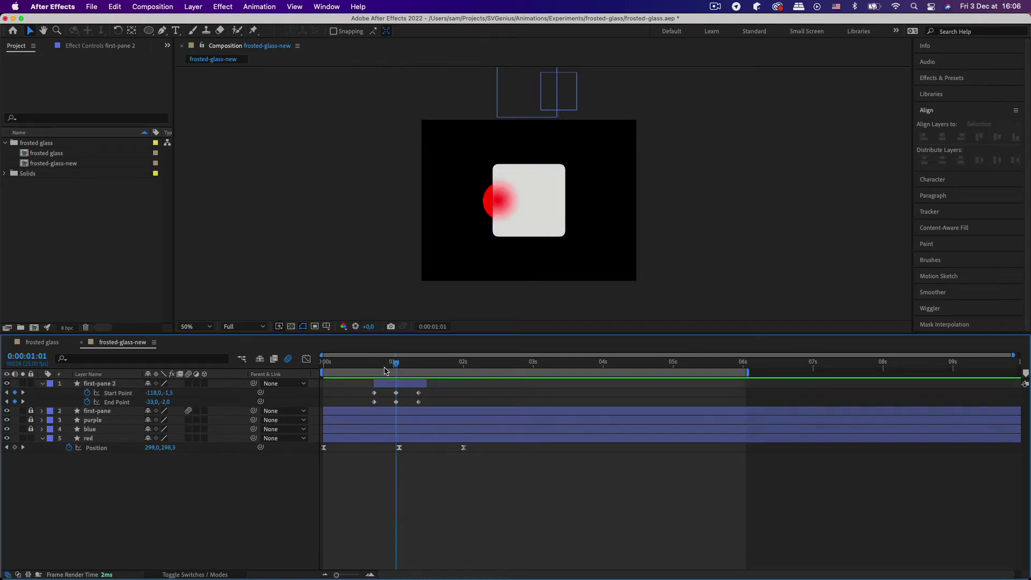
left_click(154, 393)
mouse_move(385, 367)
left_mouse_down()
mouse_move(374, 366)
mouse_move(396, 366)
left_mouse_up()
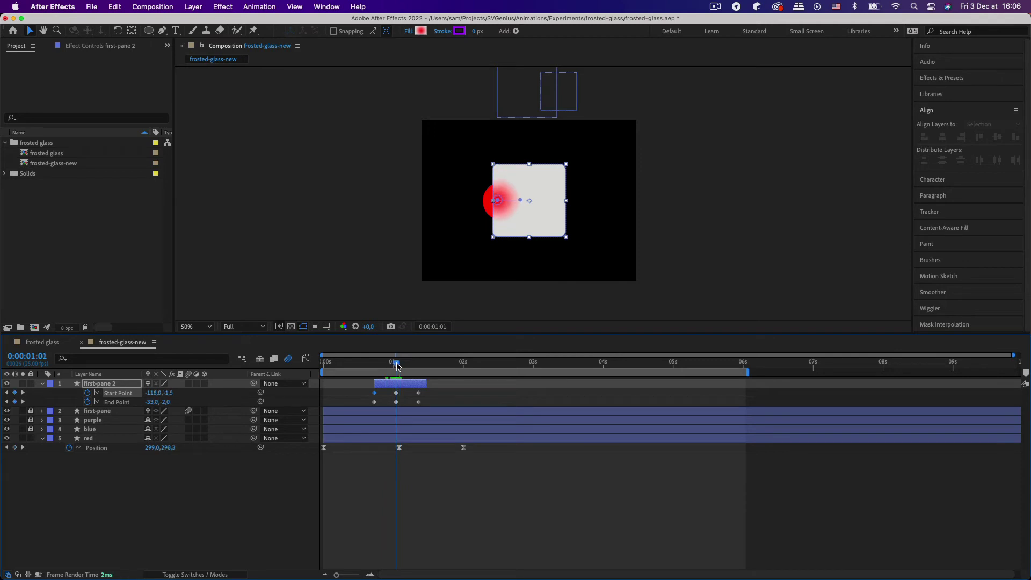
left_click(154, 402)
left_click_drag(382, 368, 374, 367)
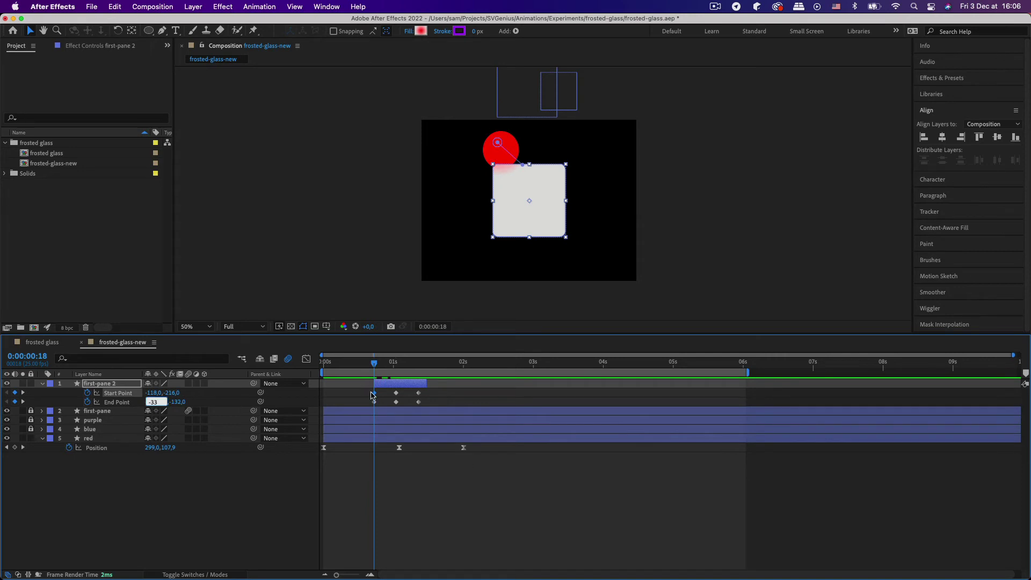
left_click(396, 365)
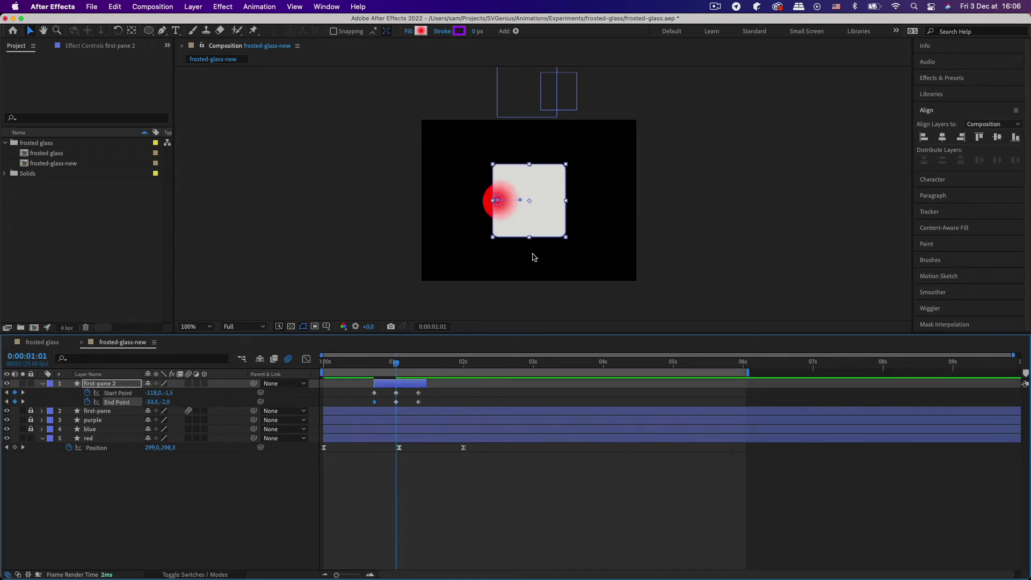
scroll(533, 257, "up", 2)
left_click_drag(395, 365, 374, 366)
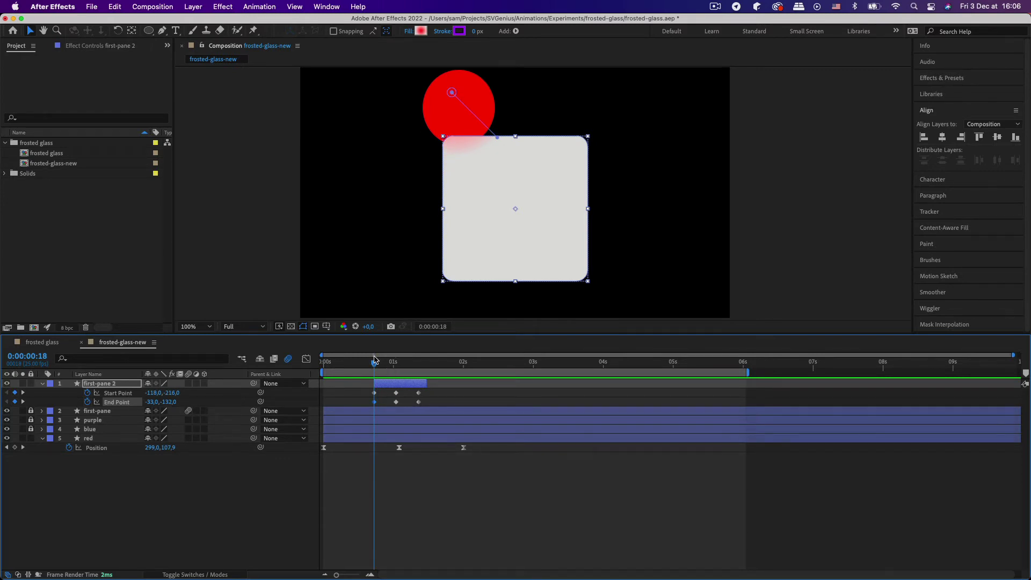
mouse_move(375, 360)
left_mouse_down()
mouse_move(424, 365)
mouse_move(374, 364)
left_mouse_up()
- Apply Easy Ease to all of first-pane 2's Start Point and End Point keyframes and preview the animation
left_click_drag(434, 406, 370, 392)
left_click_drag(413, 408, 394, 392)
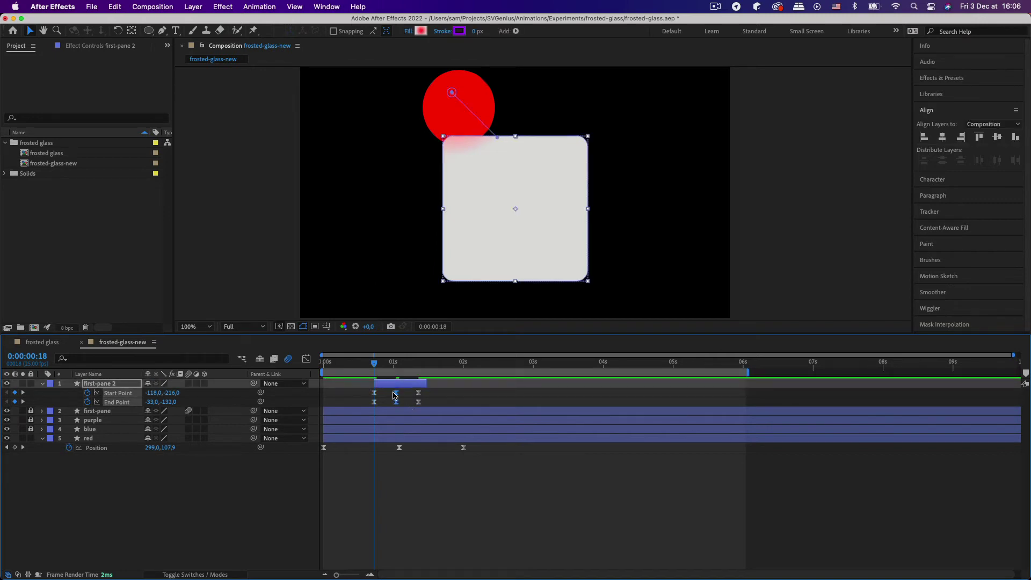
key("space")
key("space")
key("space")
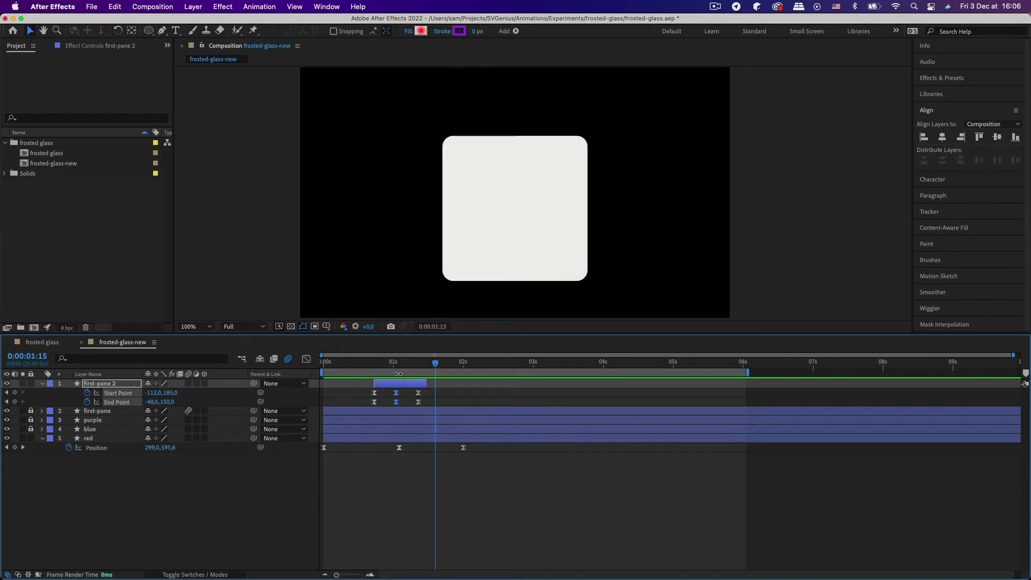
key("space")
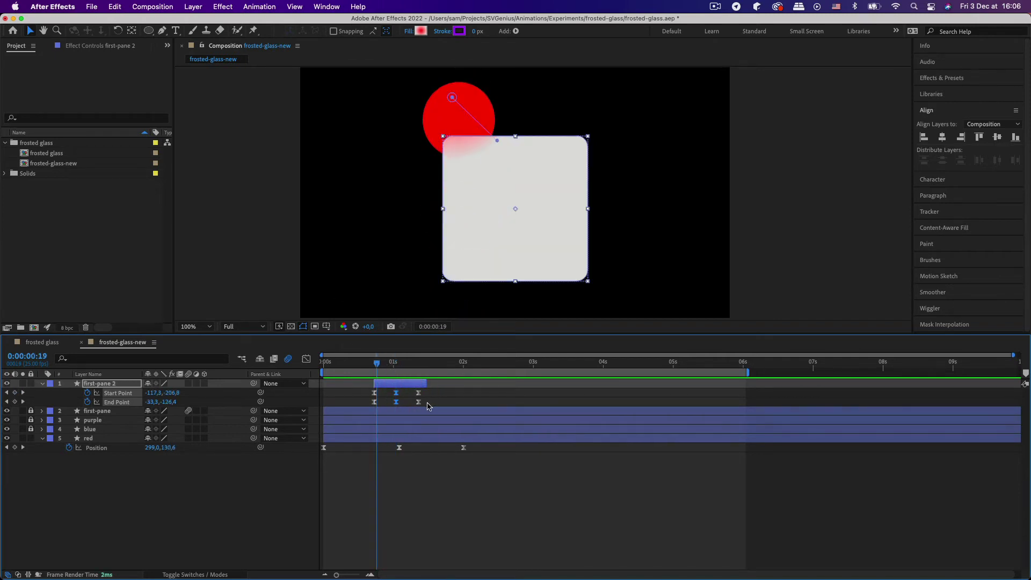
- Delete the eased middle Start Point and End Point keyframes at 0:00:01:01 and preview the animation
left_click(431, 403)
left_click_drag(402, 405, 391, 390)
key("Delete")
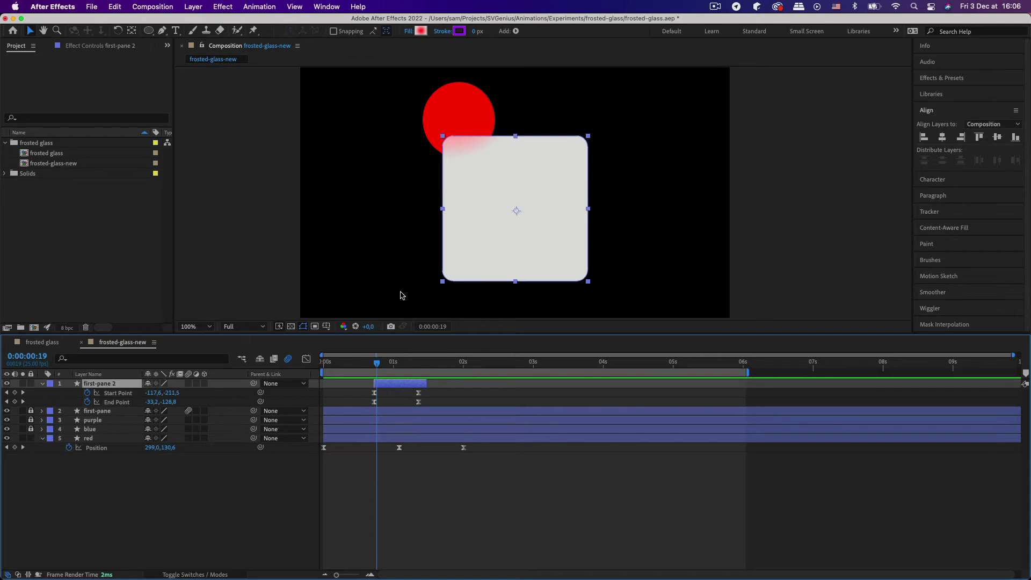
key("comma")
key("space")
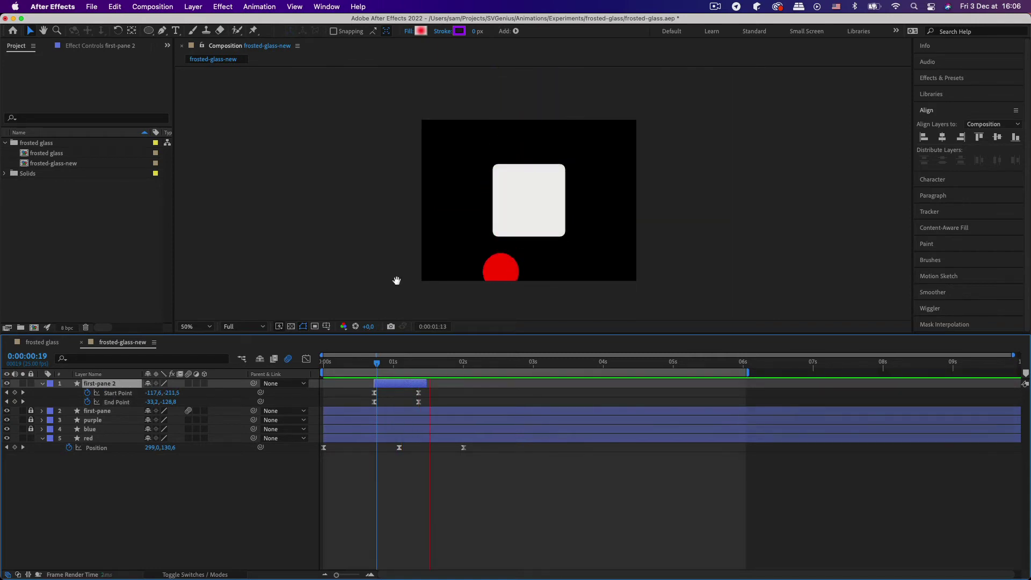
key("space")
- Undo the middle keyframe deletion and the easing, and preview the gradient with linear keyframes from 0:00:00:18
left_click(395, 363)
mouse_move(387, 368)
left_mouse_down()
mouse_move(375, 368)
mouse_move(403, 370)
mouse_move(374, 371)
left_mouse_up()
left_click_drag(435, 406, 371, 391)
key("space")
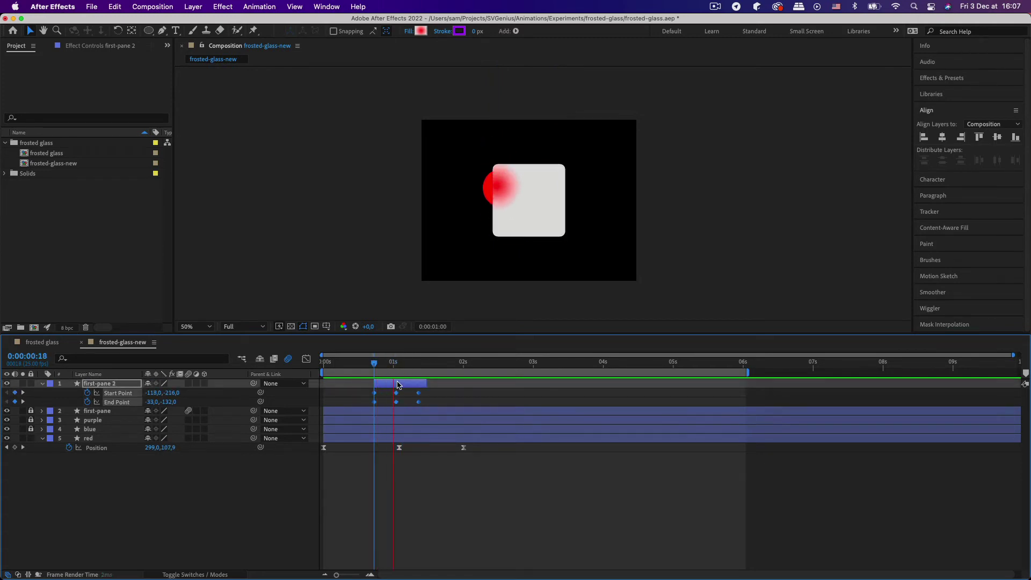
key("space")
- Remove the linear Start Point and End Point keyframes at 0:00:01:01 and preview the animation from 0:00:00:18
left_click_drag(407, 404, 435, 364)
key("Delete")
left_click(378, 367)
key("space")
key("space")
- Set Start Point X at 0:00:01:09 to -118, matching the keyframe at 0:00:00:18
left_click_drag(380, 365, 420, 369)
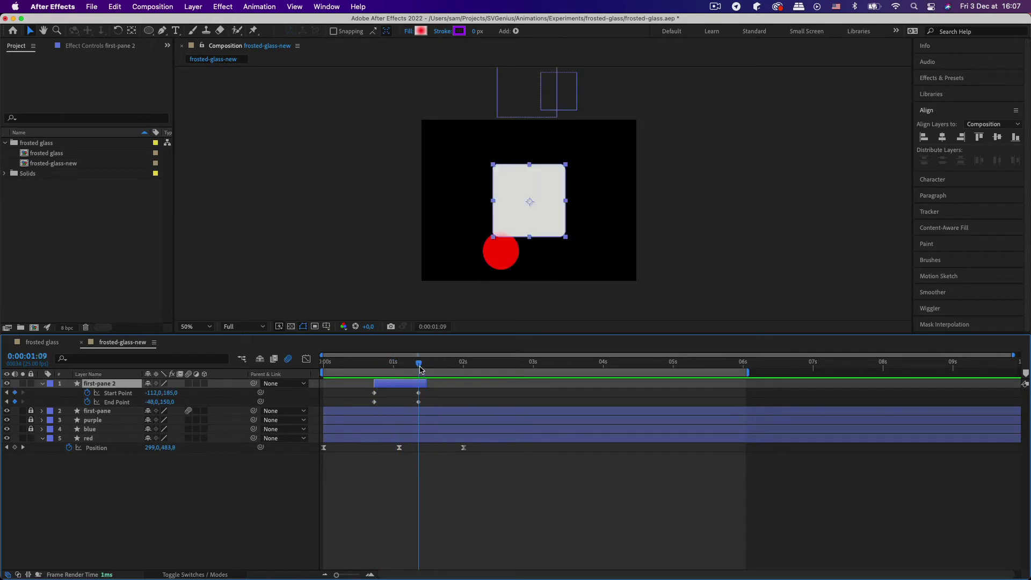
left_click(374, 365)
left_click(155, 393)
left_click_drag(421, 370, 417, 367)
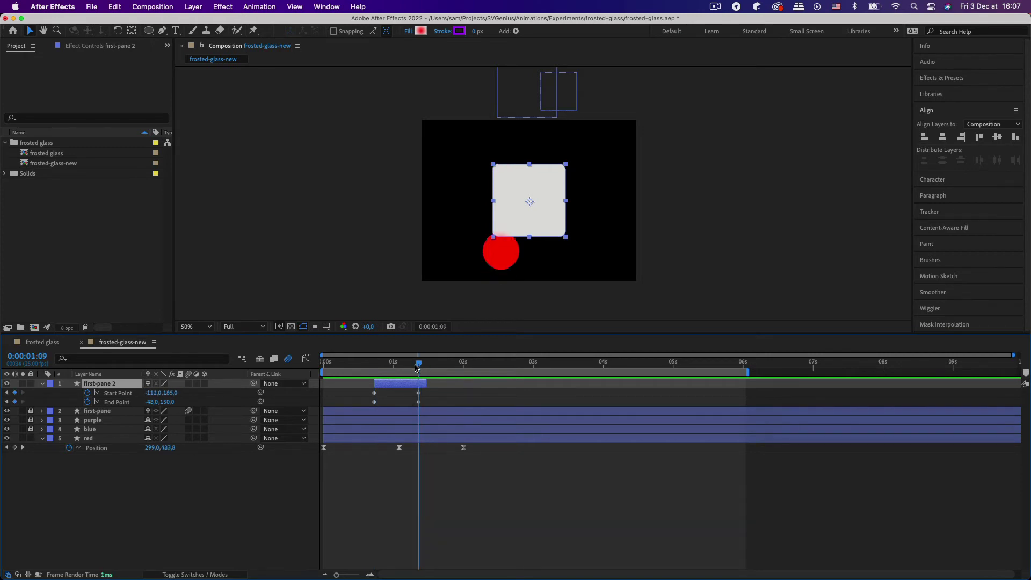
left_click(153, 392)
- Set End Point X at 0:00:01:09 to -33, matching the keyframe at 0:00:00:18, and preview the animation
left_click(374, 367)
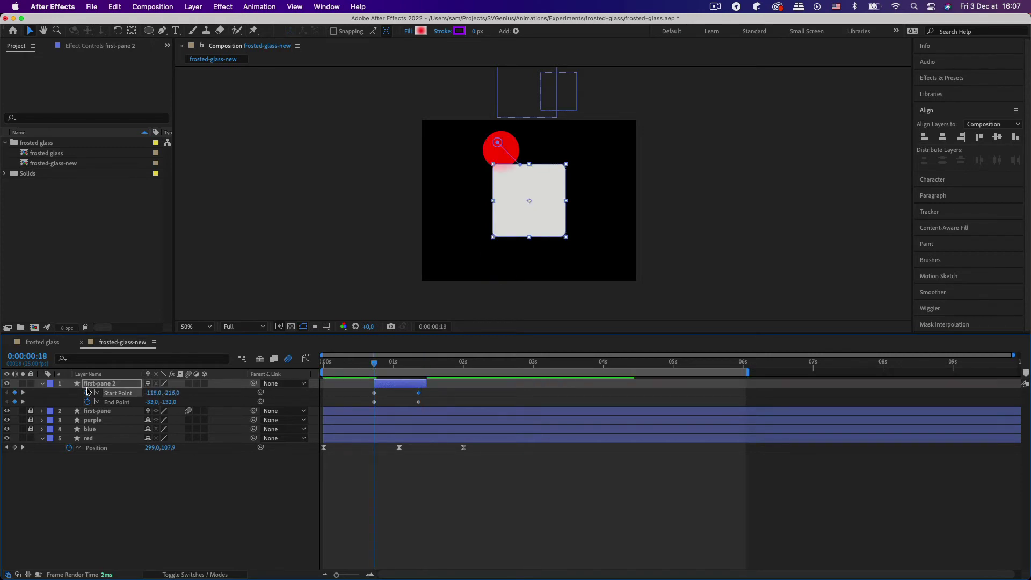
left_click(155, 402)
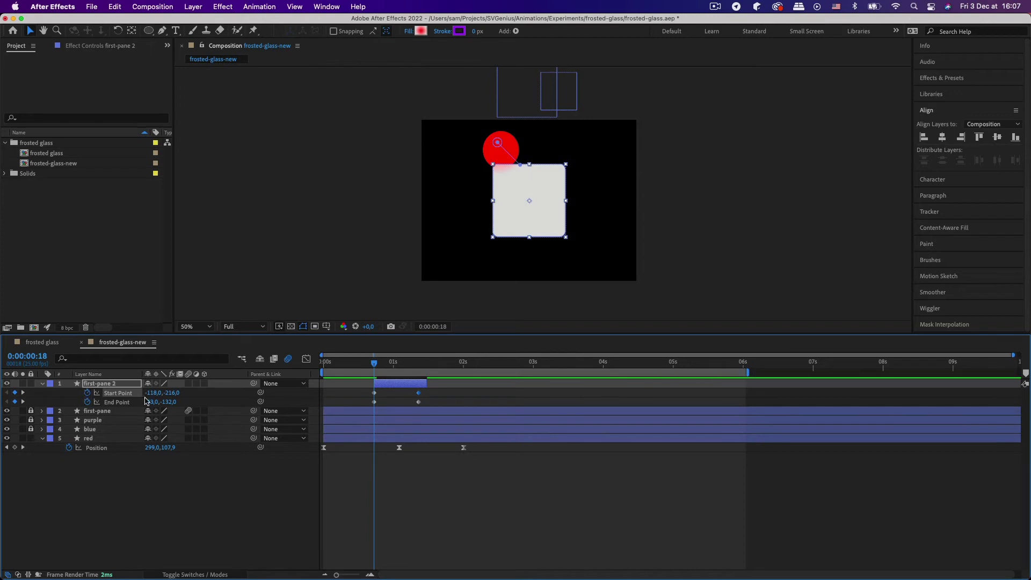
left_click(418, 366)
left_click(155, 402)
type("-33")
left_click(373, 366)
key("space")
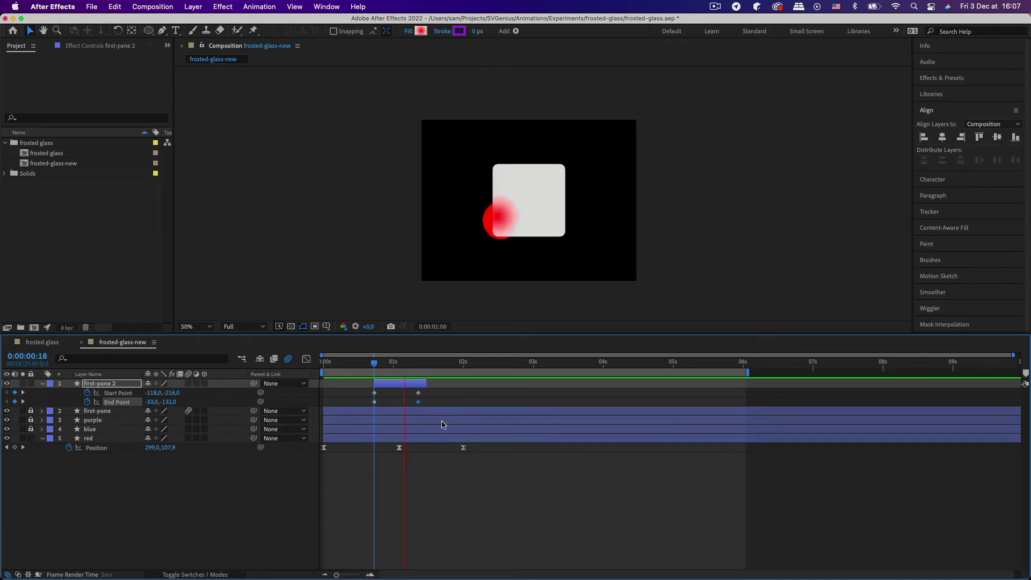
- Apply Easy Ease to the remaining gradient keyframes, shorten first-pane 2's end to its 0:00:01:09 keyframes, and preview the result
left_click_drag(435, 369, 374, 370)
left_click_drag(436, 405, 369, 395)
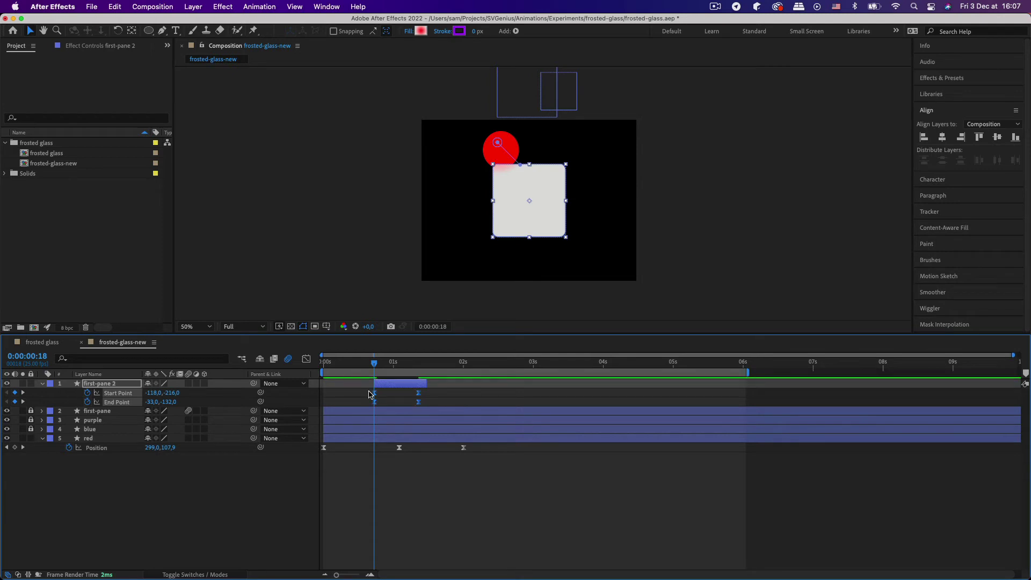
left_click(436, 386)
left_click_drag(425, 383, 421, 383)
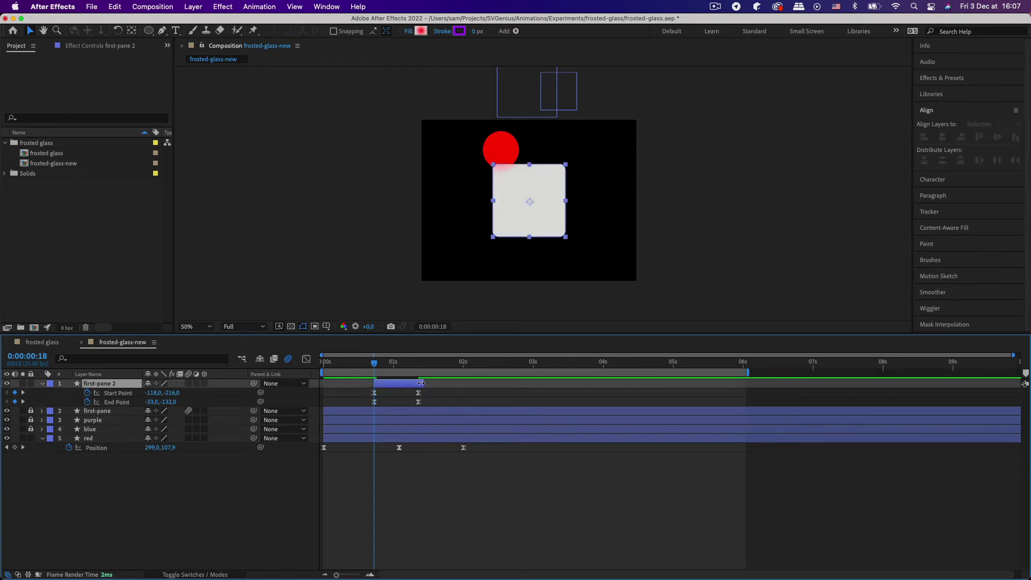
key("space")
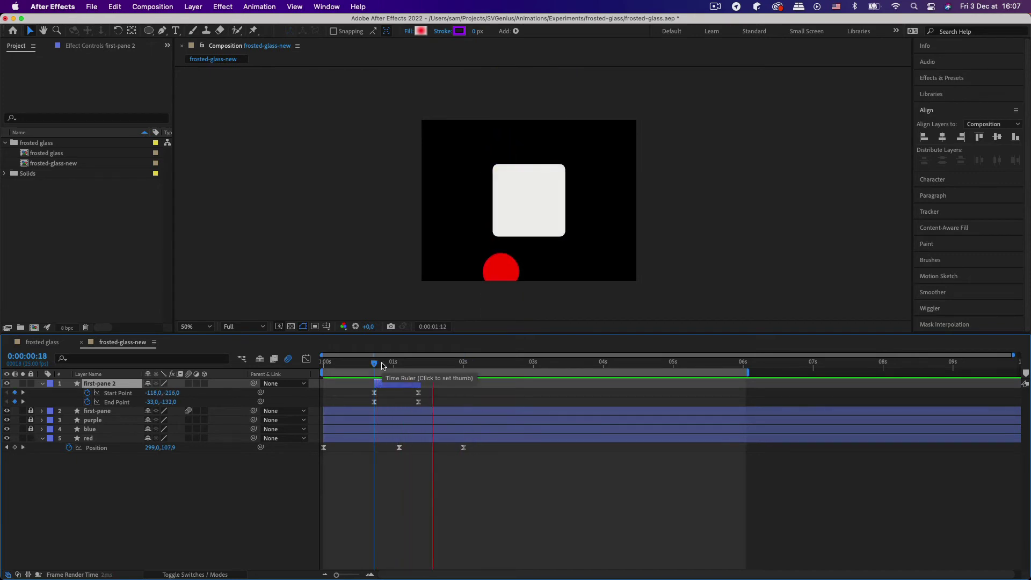
key("space")
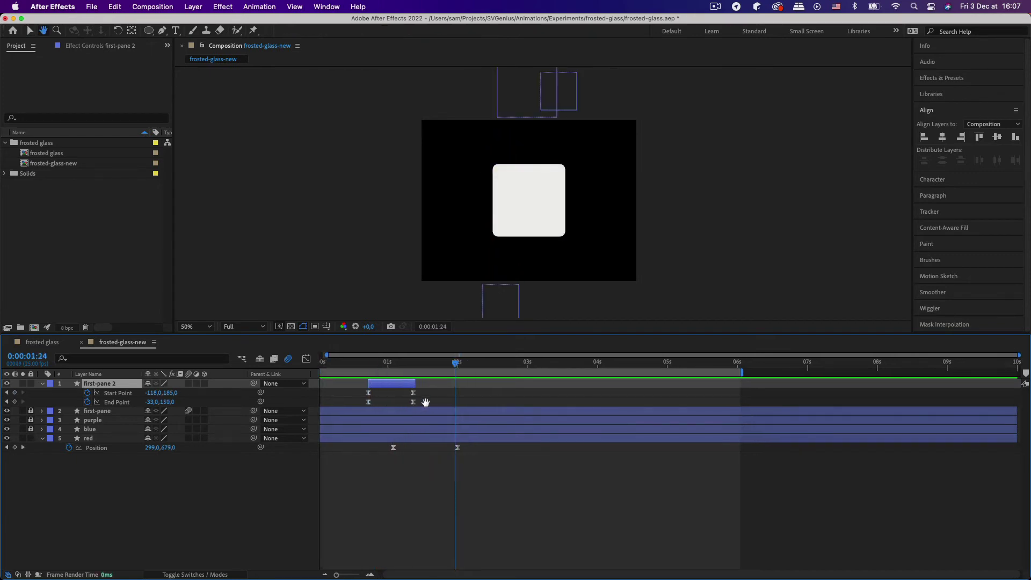
- Convert first-pane 2's eased Start Point and End Point keyframes back to linear and preview the animation from 0:00:00:18
left_click_drag(449, 401, 509, 476)
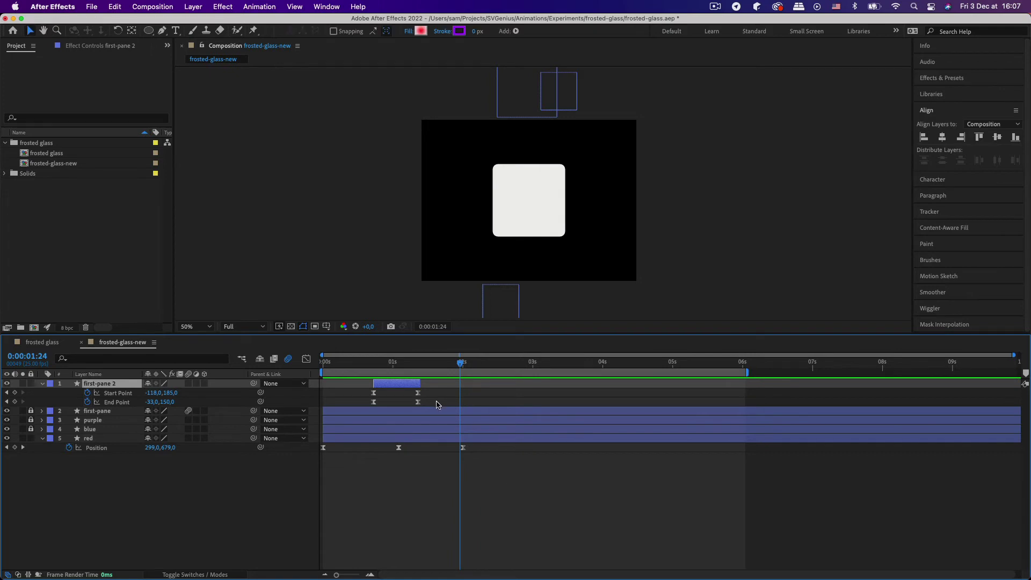
mouse_move(402, 365)
left_mouse_down()
mouse_move(368, 365)
mouse_move(395, 365)
left_mouse_up()
left_click_drag(429, 406, 363, 391)
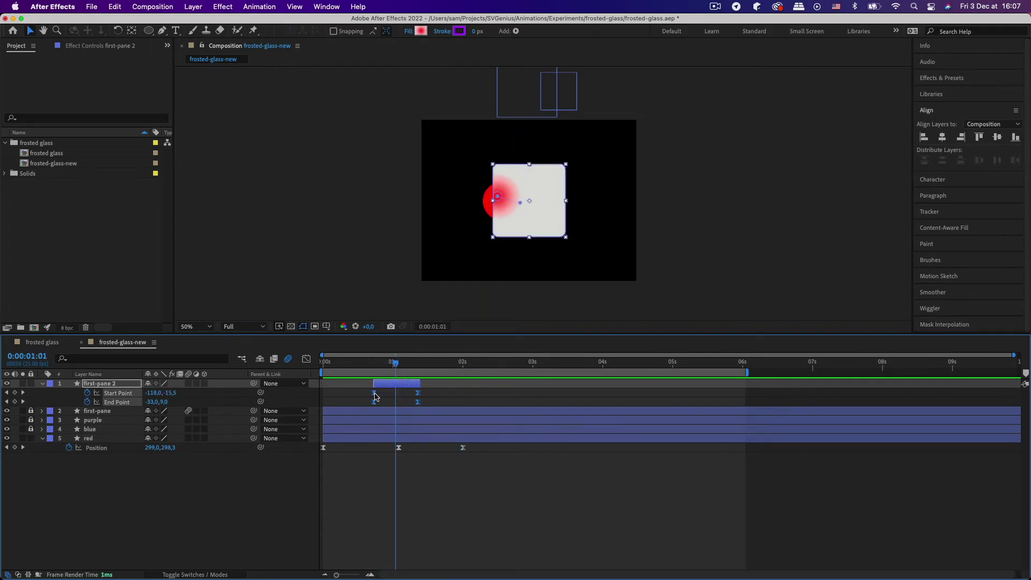
left_click(372, 369)
key("space")
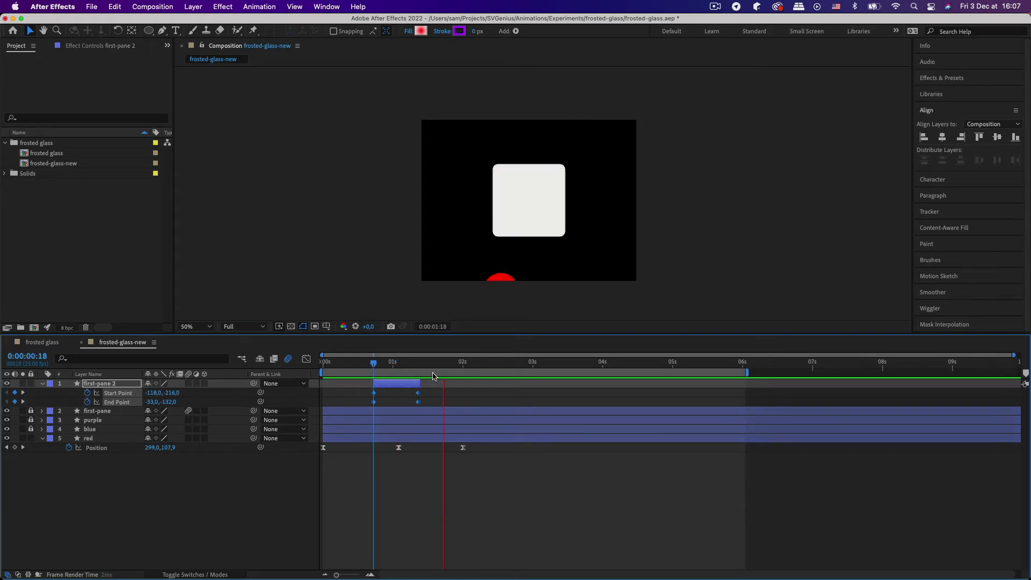
- Save the project and replay the animation from 0:00:00:18
key("ctrl+s")
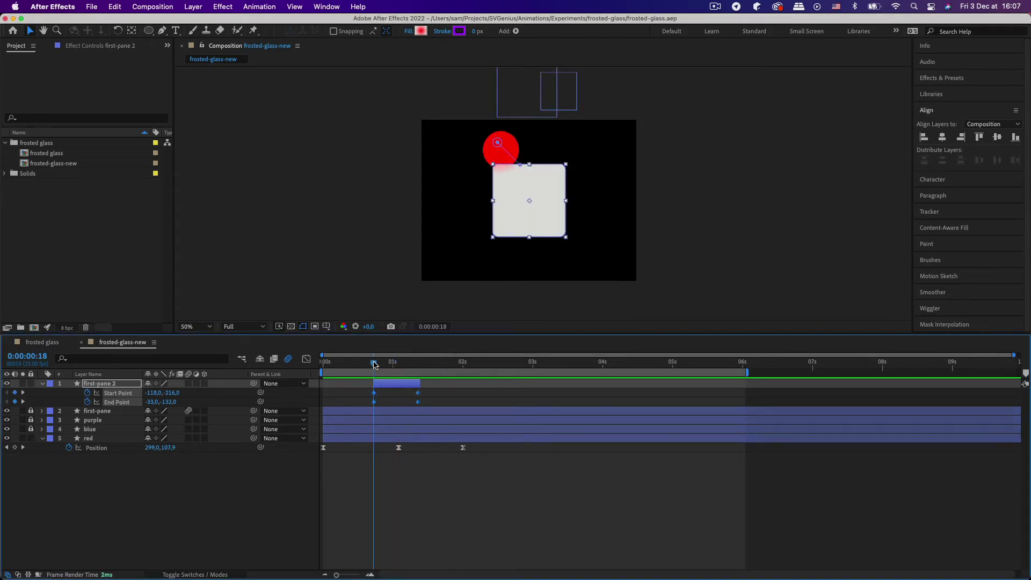
key("space")
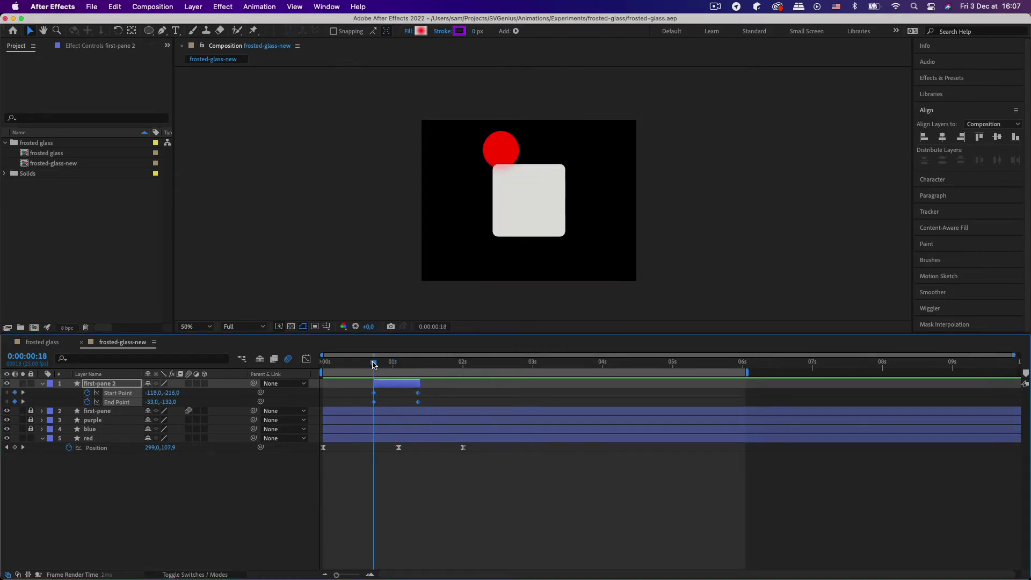
key("space")
left_click(514, 466)
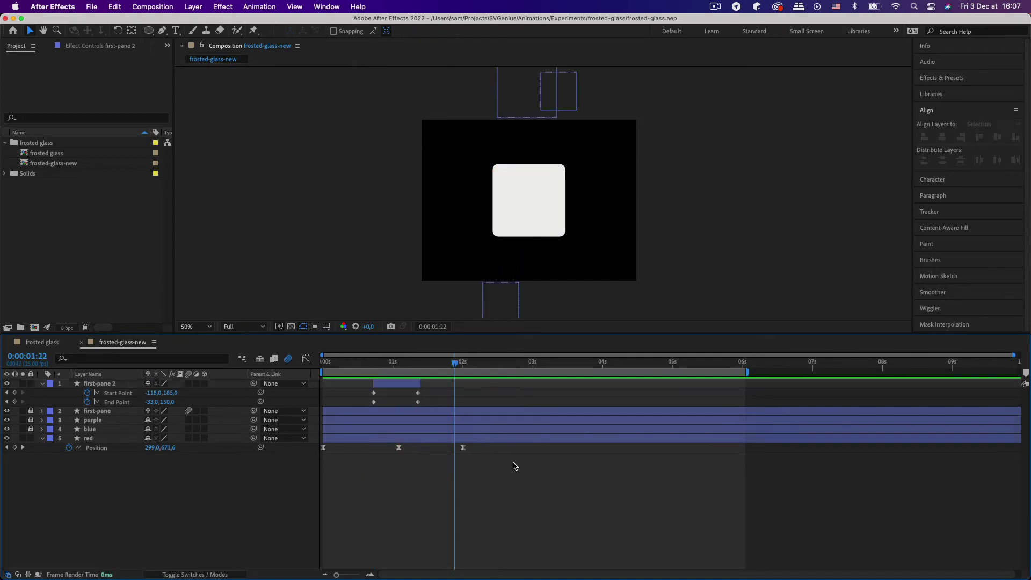
- Duplicate the first-pane 2 layer
left_click_drag(405, 369, 374, 369)
left_click(391, 383)
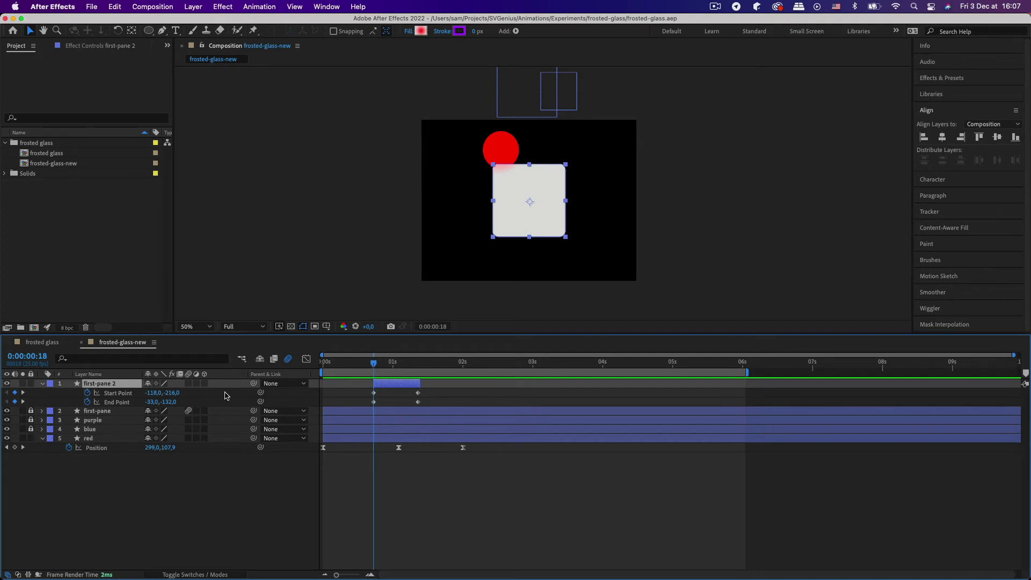
key("super+d")
- Unlock the blue layer, lock the red layer, and reveal the blue layer's Position keyframes
left_click_drag(415, 358, 485, 370)
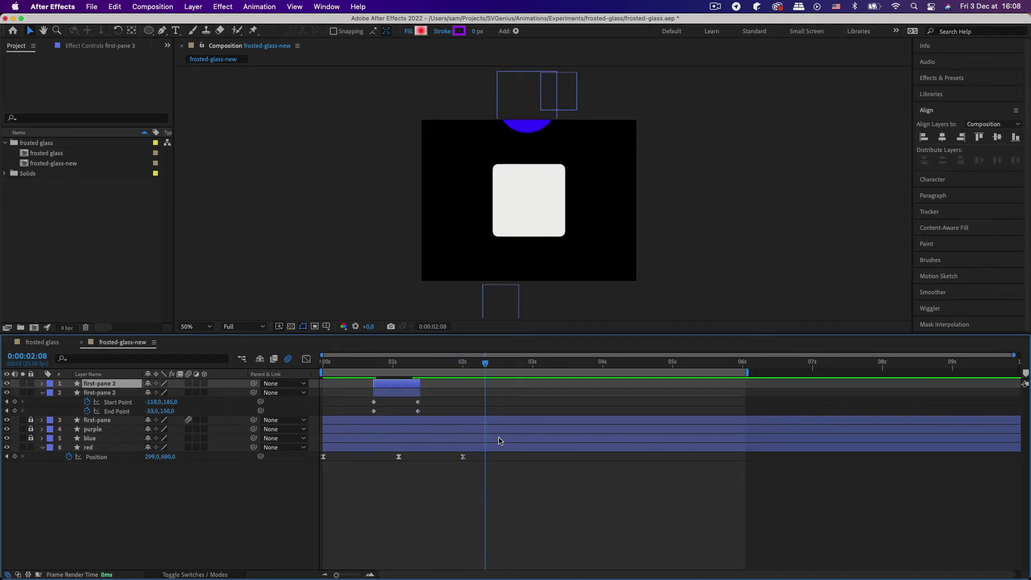
left_click(499, 441)
left_click(31, 438)
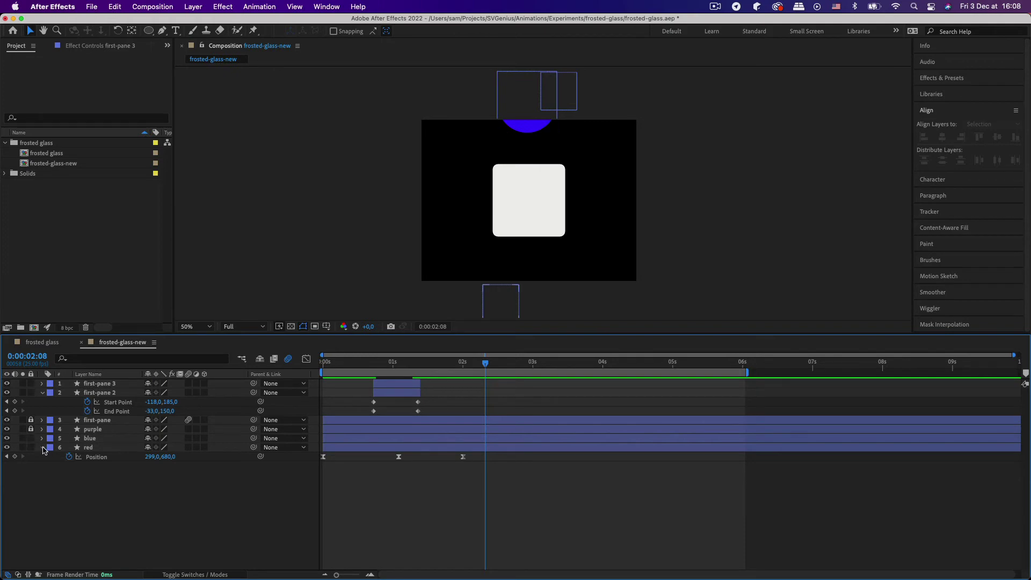
left_click(31, 447)
left_click(99, 440)
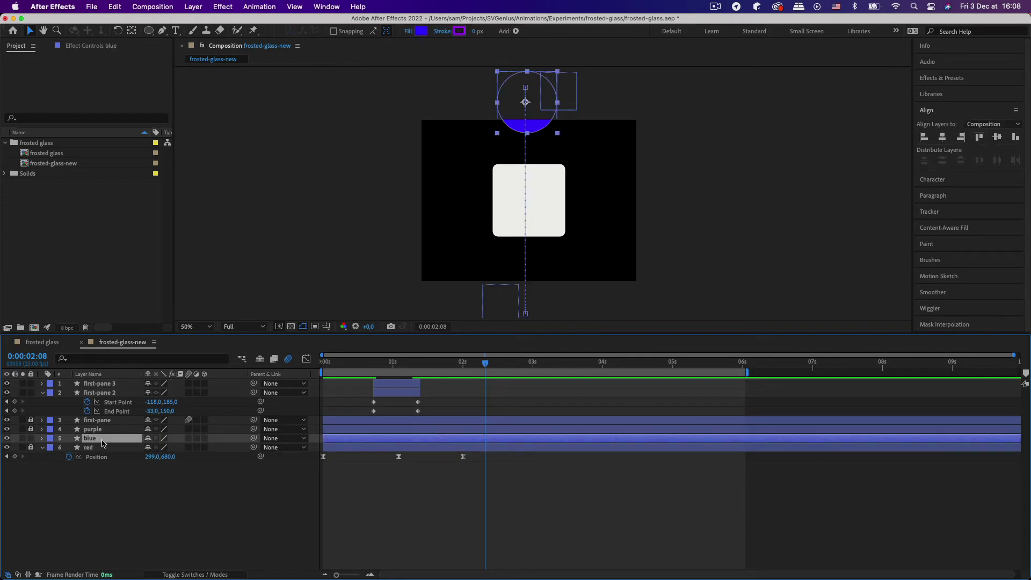
key("y")
key("u")
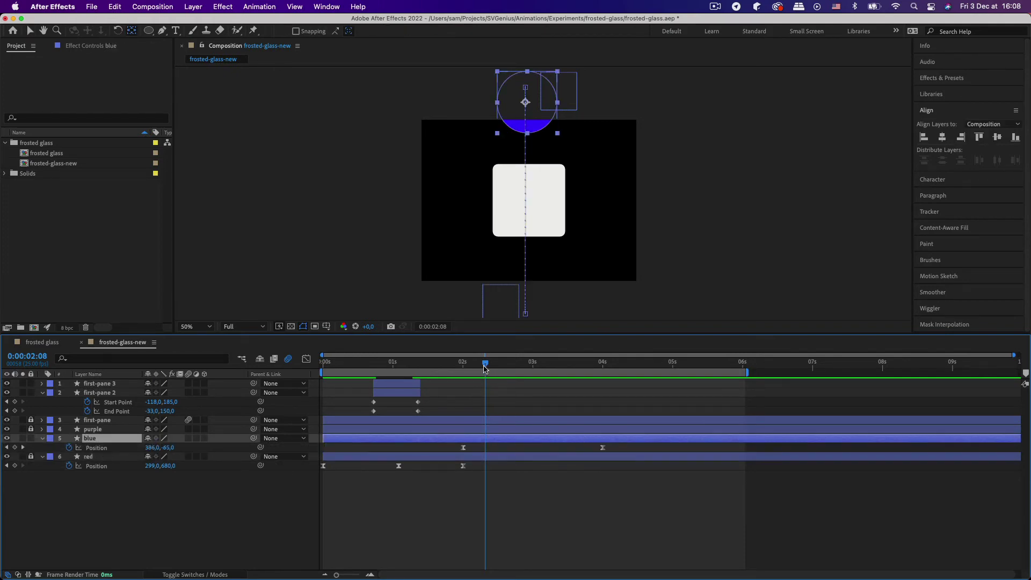
- Move the first-pane 3 layer so it starts at 0:00:02:15 and reveal its gradient keyframes
mouse_move(485, 368)
left_mouse_down()
mouse_move(462, 368)
mouse_move(504, 367)
left_mouse_up()
left_click(406, 385)
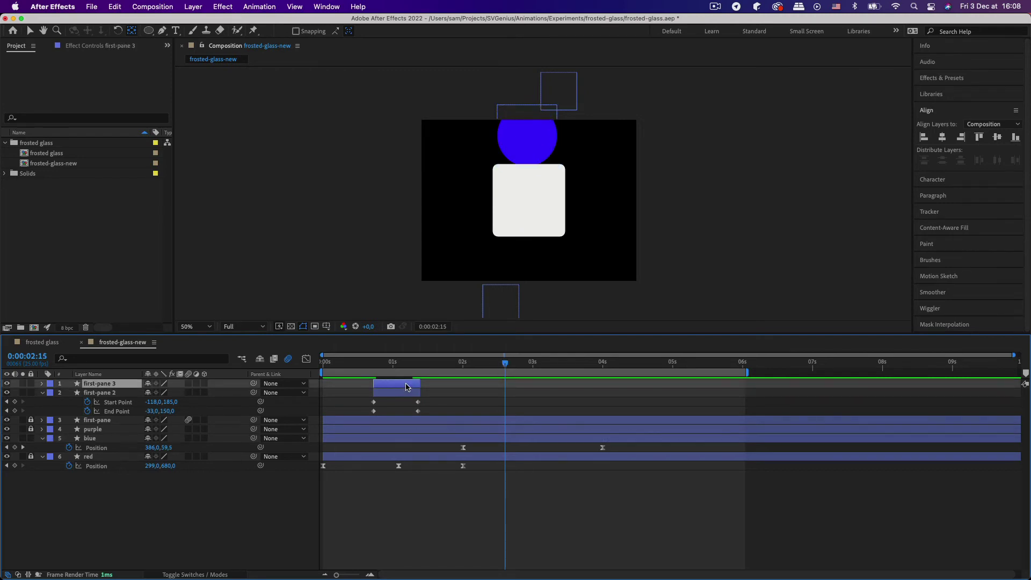
left_click_drag(406, 385, 509, 367)
key("u")
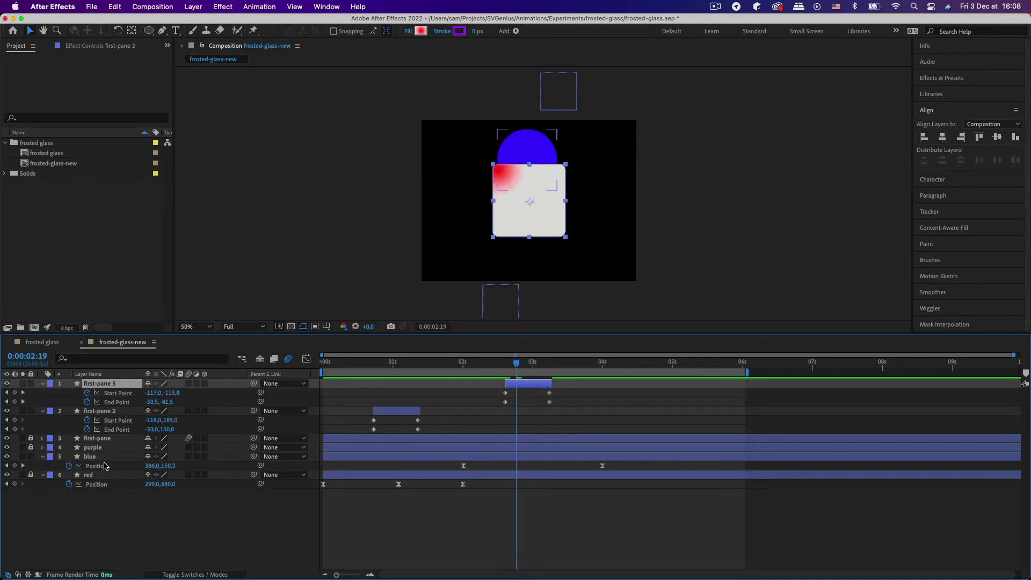
- Copy the blue circle's fill color 3700FF into the first color stop of first-pane 3's radial gradient
left_click(106, 457)
left_click(421, 32)
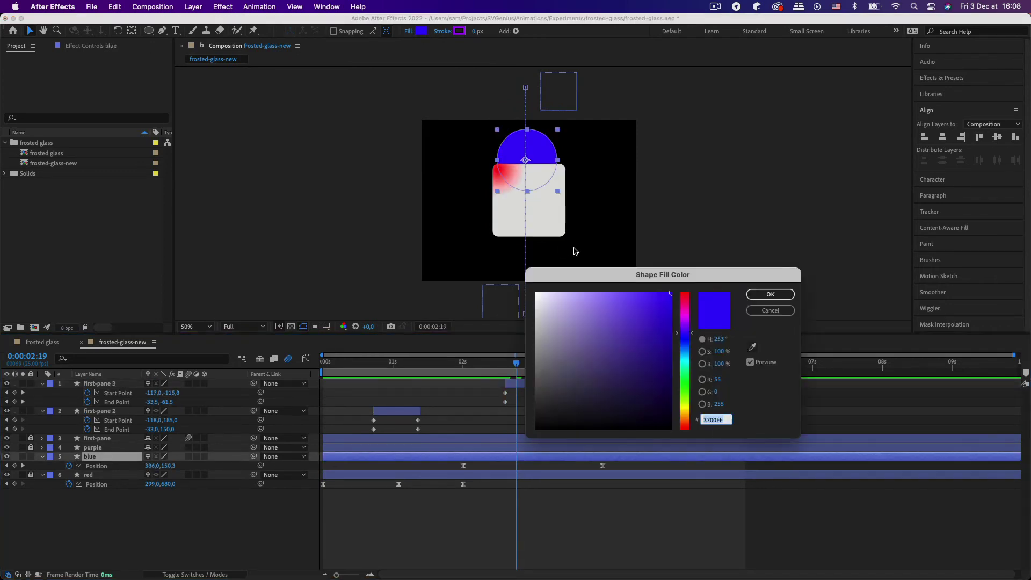
left_click(770, 294)
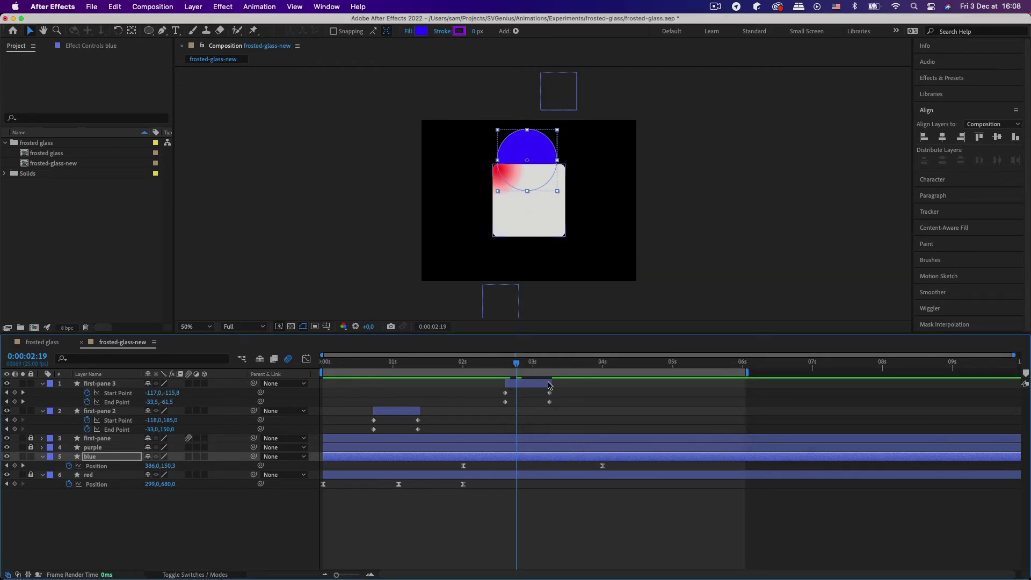
left_click(559, 231)
left_click(421, 32)
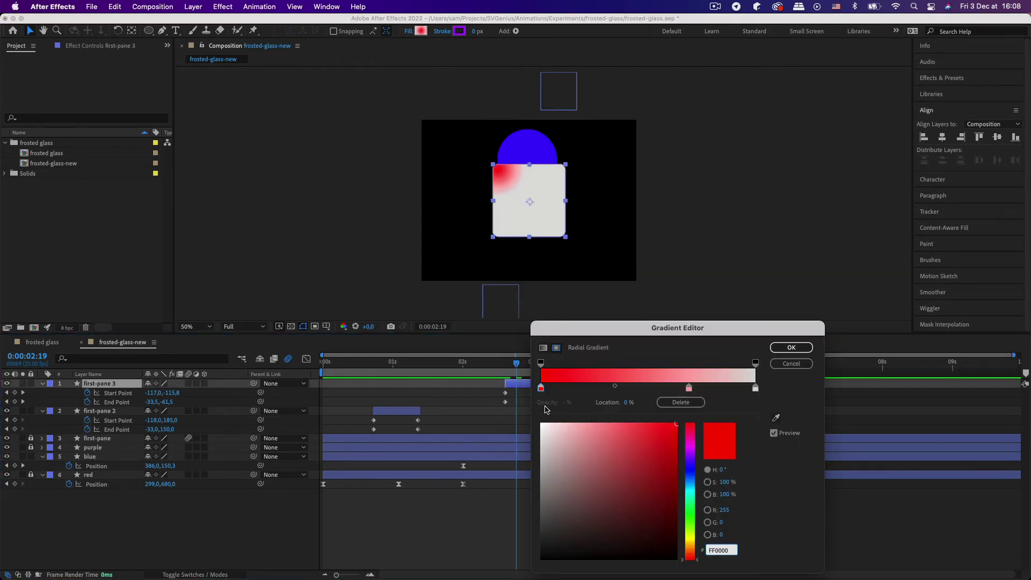
type("3700FF")
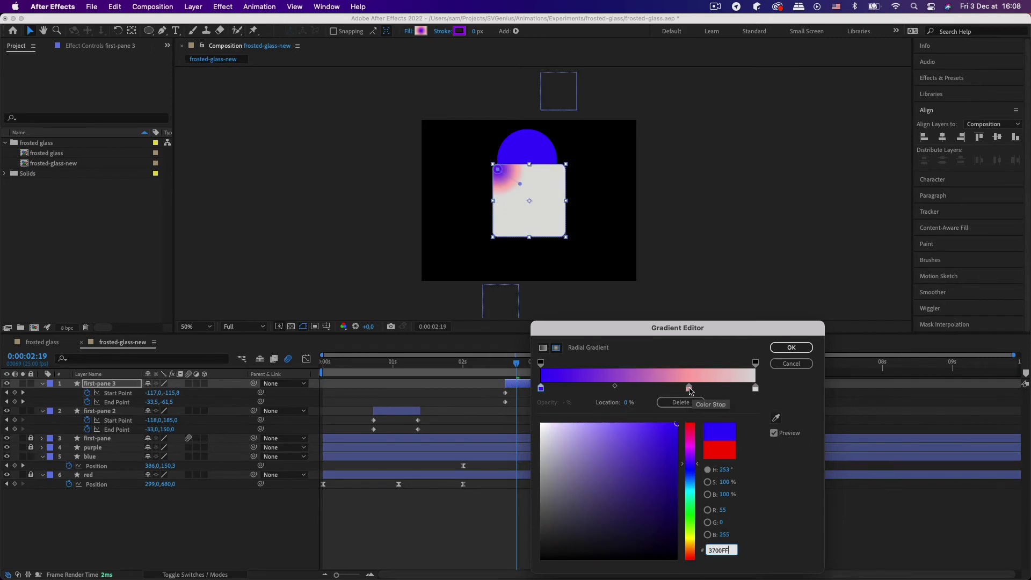
- Recolor the middle stop of first-pane 3's gradient to the light violet A188FB and apply the gradient
left_click(689, 388)
left_click(724, 553)
type("3700FF")
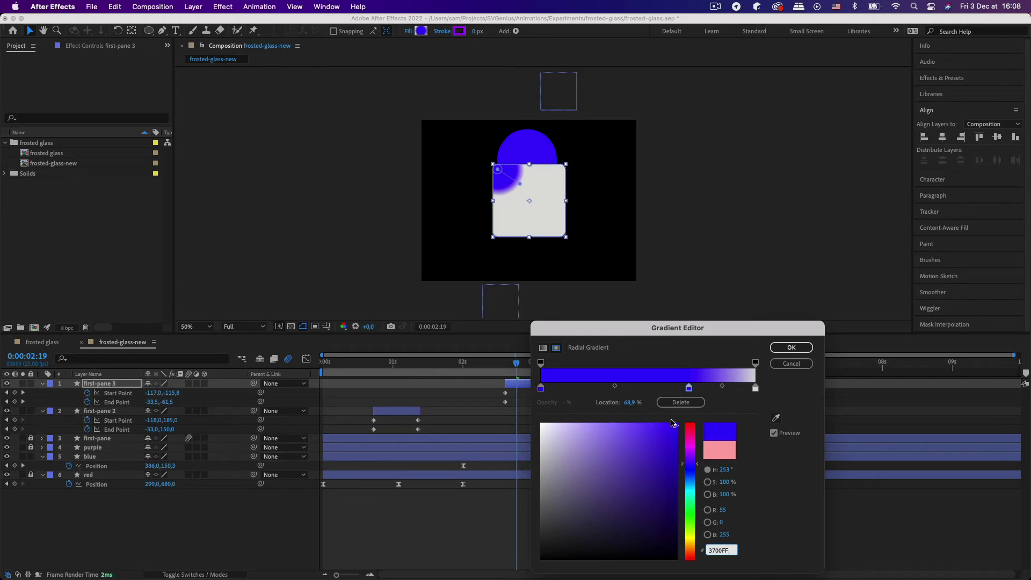
left_click_drag(672, 424, 605, 424)
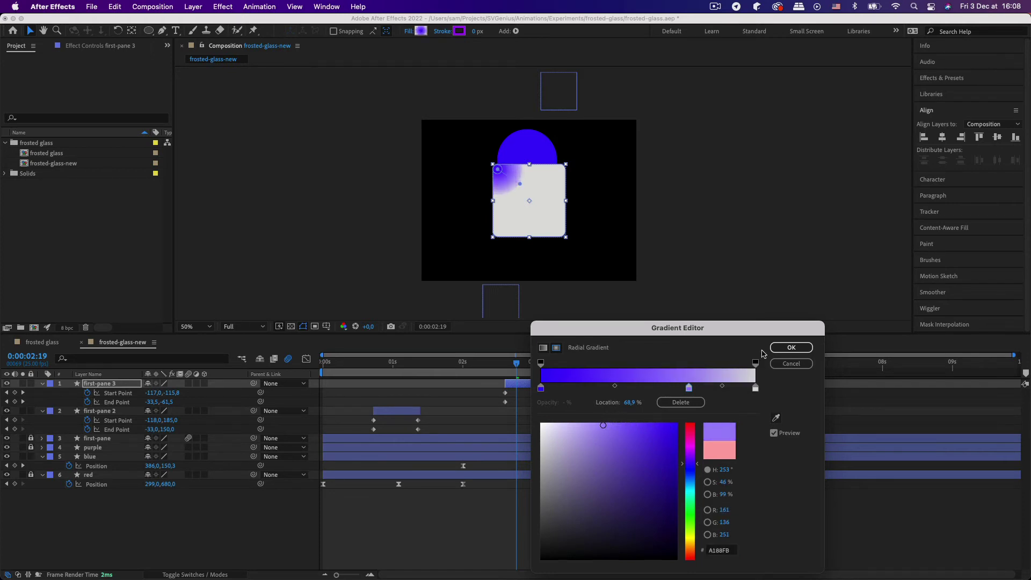
left_click(792, 347)
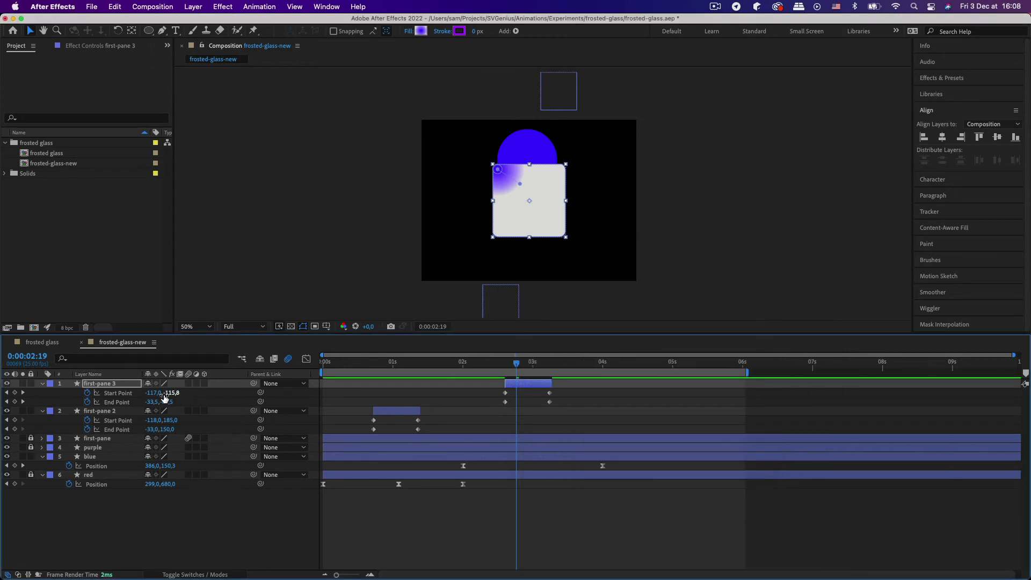
- At 0:00:02:19, set first-pane 3's gradient Start Point to -7, -189.8 and End Point to -5.5, -44.5 over the blue circle
left_click_drag(165, 397, 211, 394)
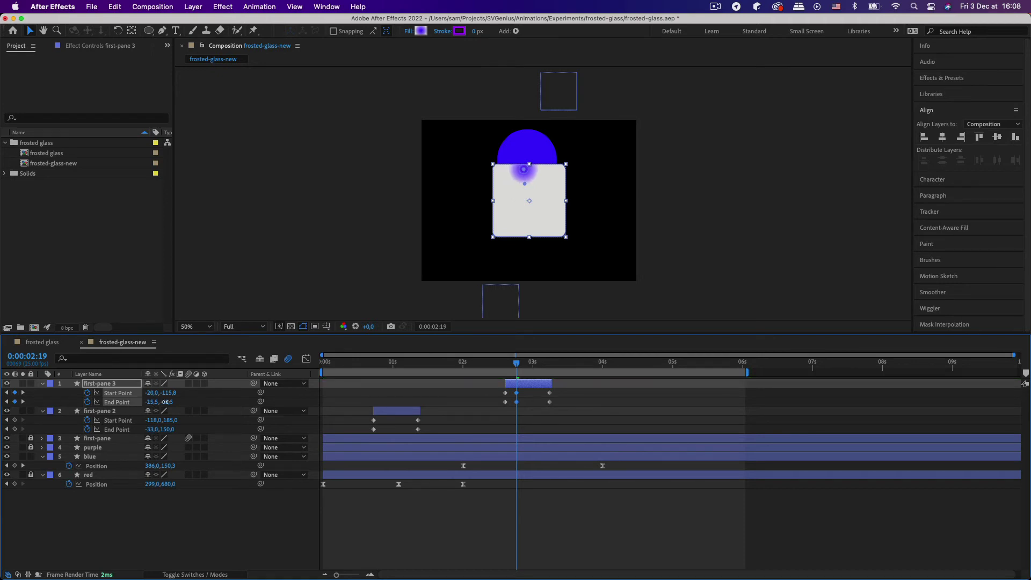
left_click_drag(163, 402, 163, 402)
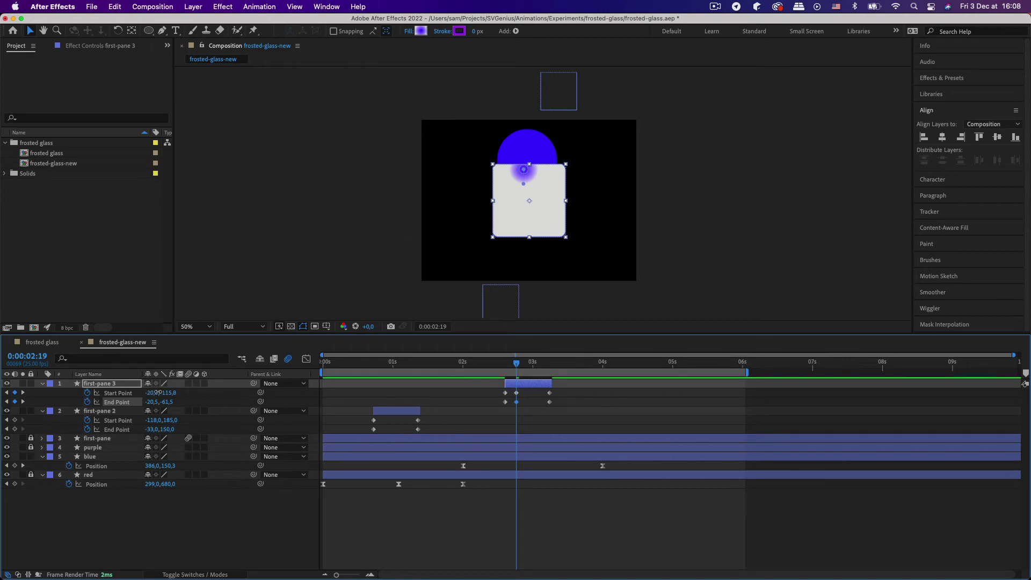
left_click_drag(152, 393, 160, 402)
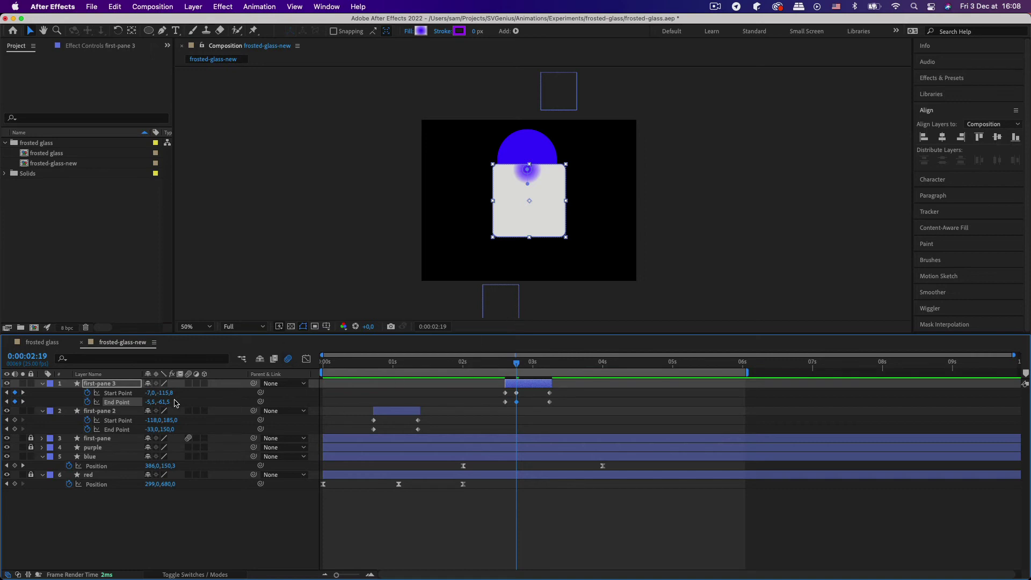
mouse_move(169, 394)
left_mouse_down()
mouse_move(182, 392)
mouse_move(126, 391)
mouse_move(225, 411)
mouse_move(169, 406)
left_mouse_up()
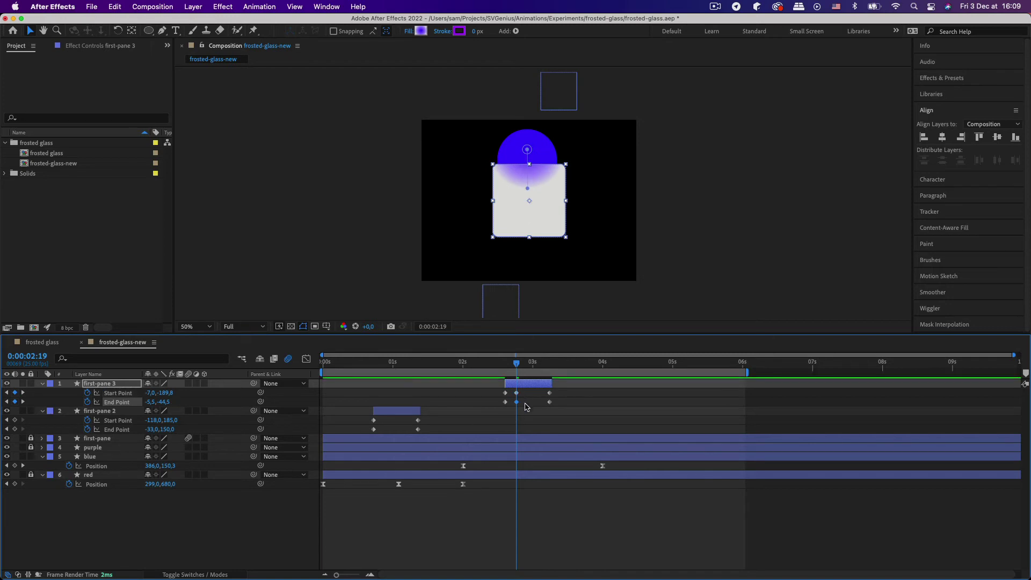
- Copy the Start Point X value -6.9866 from 0:00:02:19 to first-pane 3's keyframe at 0:00:02:15
scroll(523, 403, "up", 5)
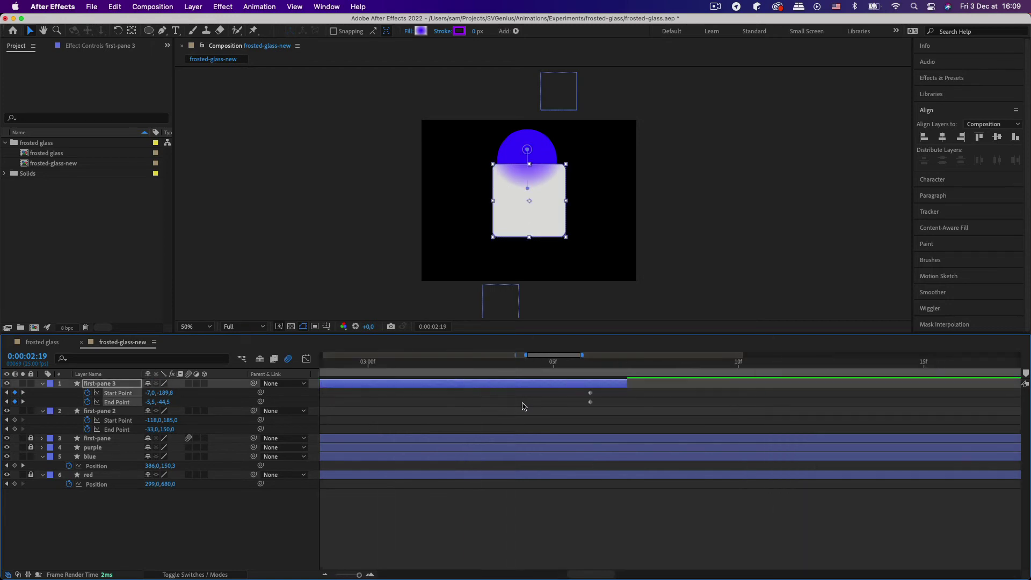
scroll(519, 407, "left", 7)
scroll(526, 406, "right", 7)
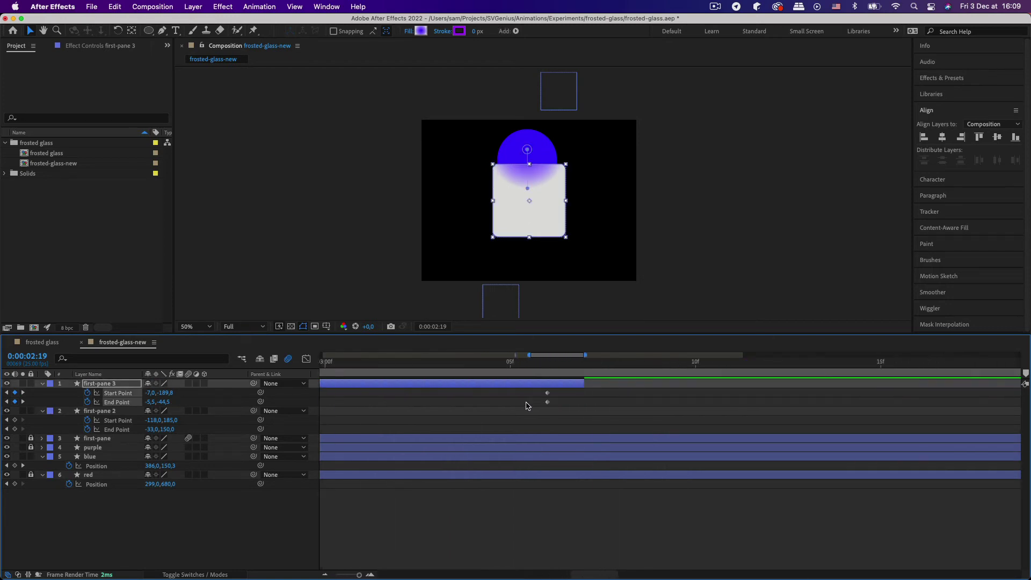
scroll(527, 406, "left", 1)
scroll(526, 406, "down", 2)
scroll(504, 404, "left", 4)
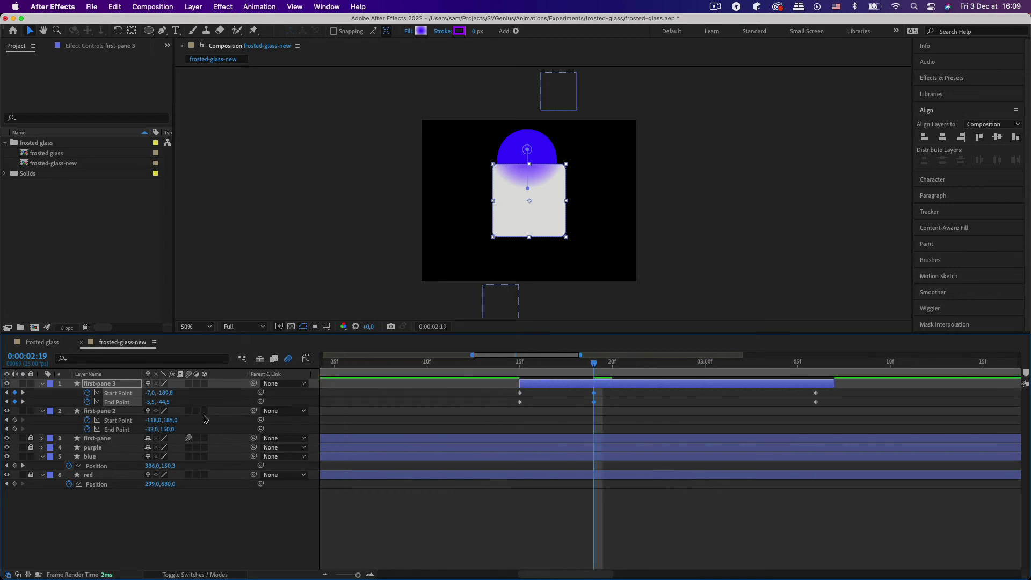
left_click(153, 393)
key("super+c")
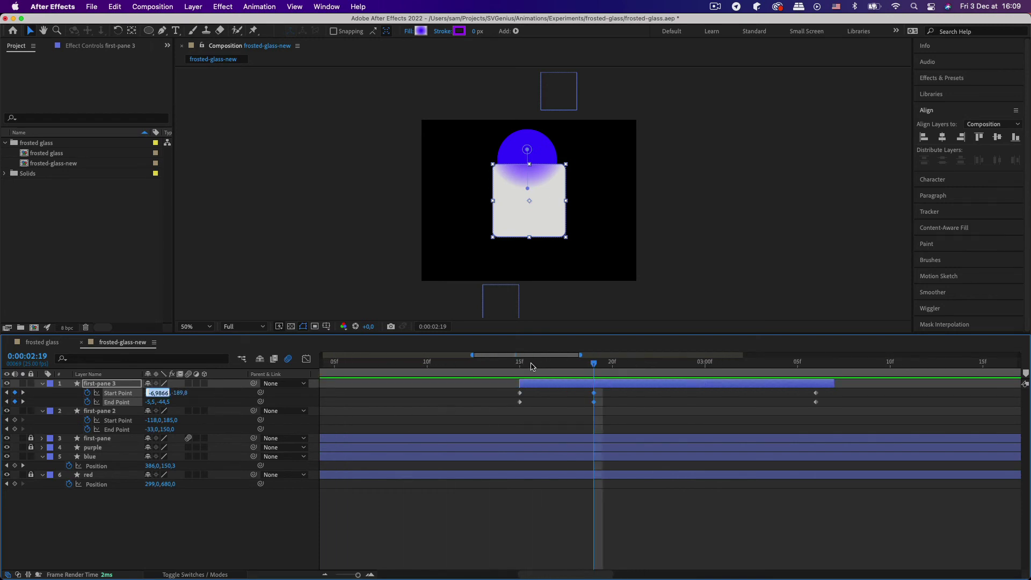
left_click(526, 366)
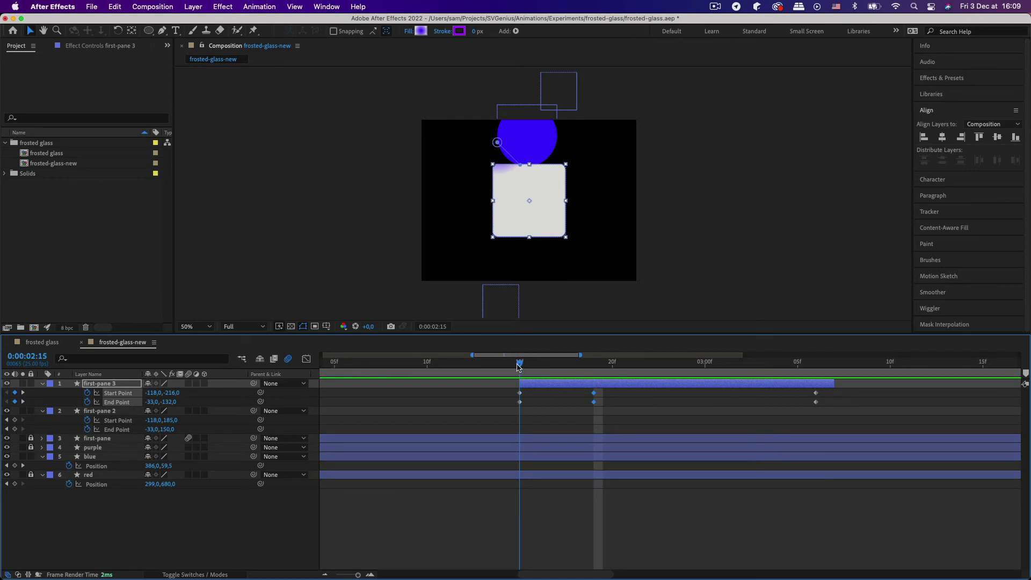
left_click(154, 394)
key("super+v")
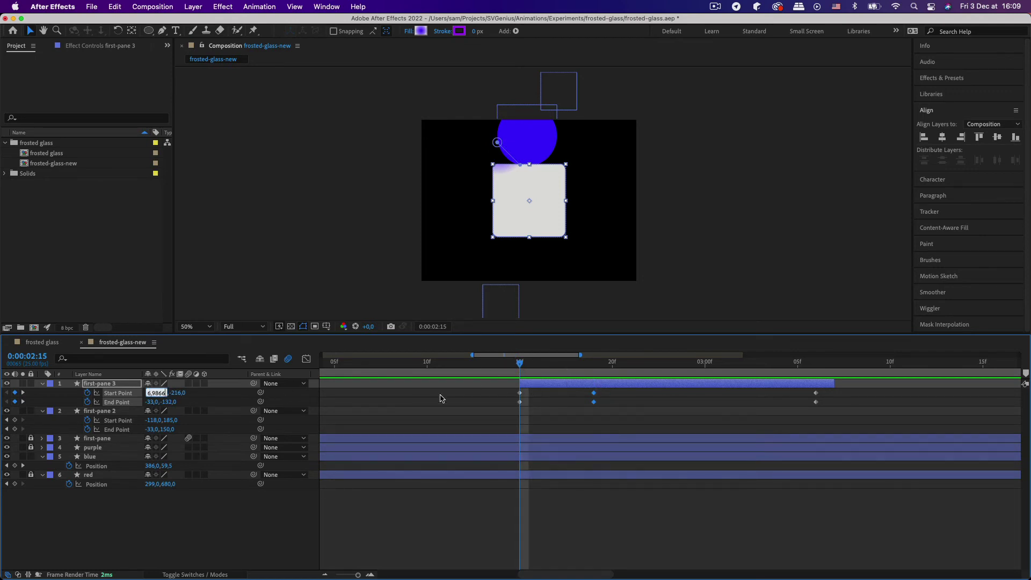
left_click(485, 405)
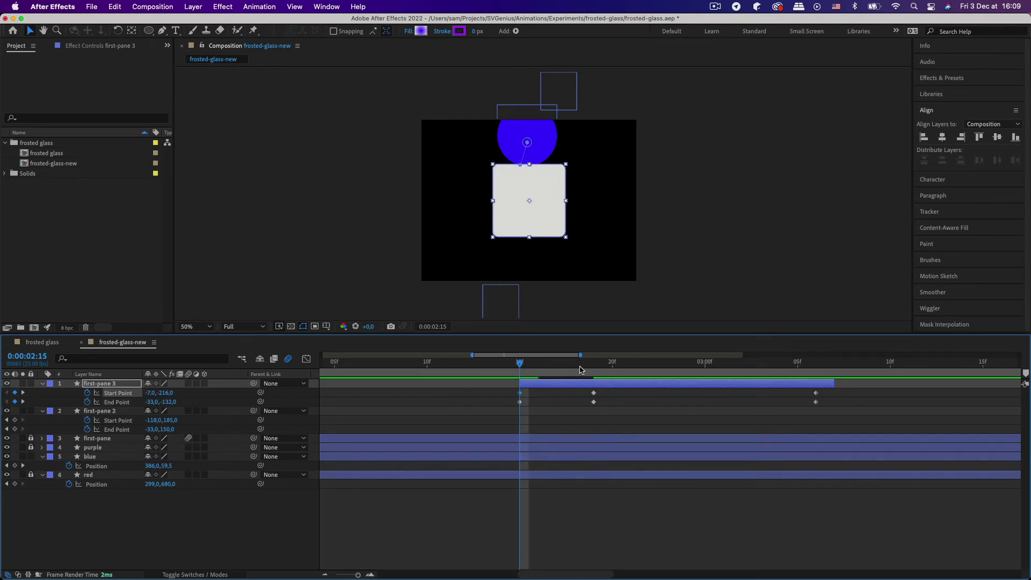
- Set first-pane 3's End Point X at 0:00:02:15 to -5.5, matching its keyframe at 0:00:02:19
left_click(584, 366)
left_click(157, 402)
left_click(519, 366)
left_click(159, 401)
type("5,4864")
left_click(548, 411)
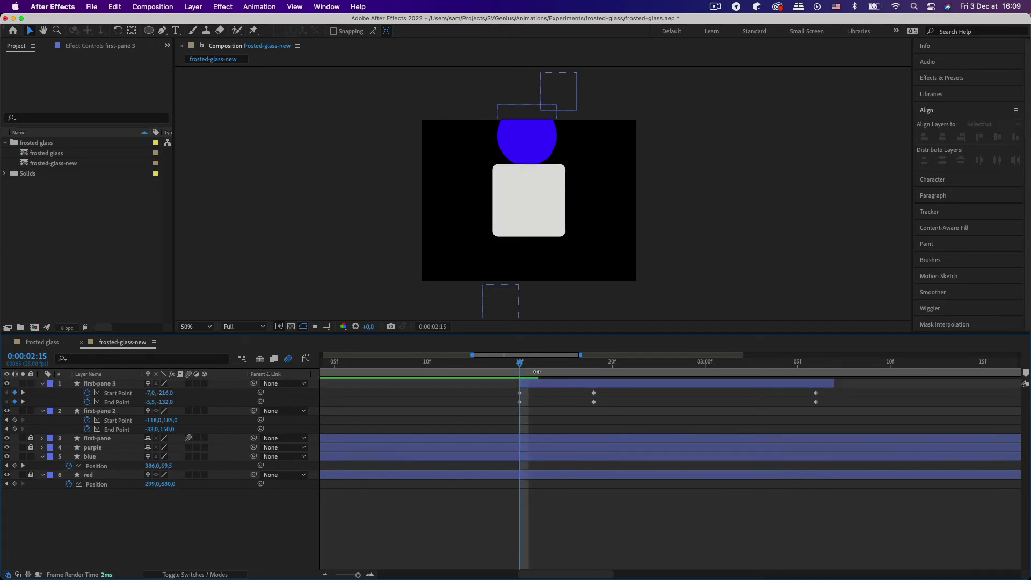
- Copy first-pane 3's starting gradient keyframes to 0:00:03:06 and set Start Point Y to 187 and End Point Y to 48 there
left_click_drag(525, 370, 710, 393)
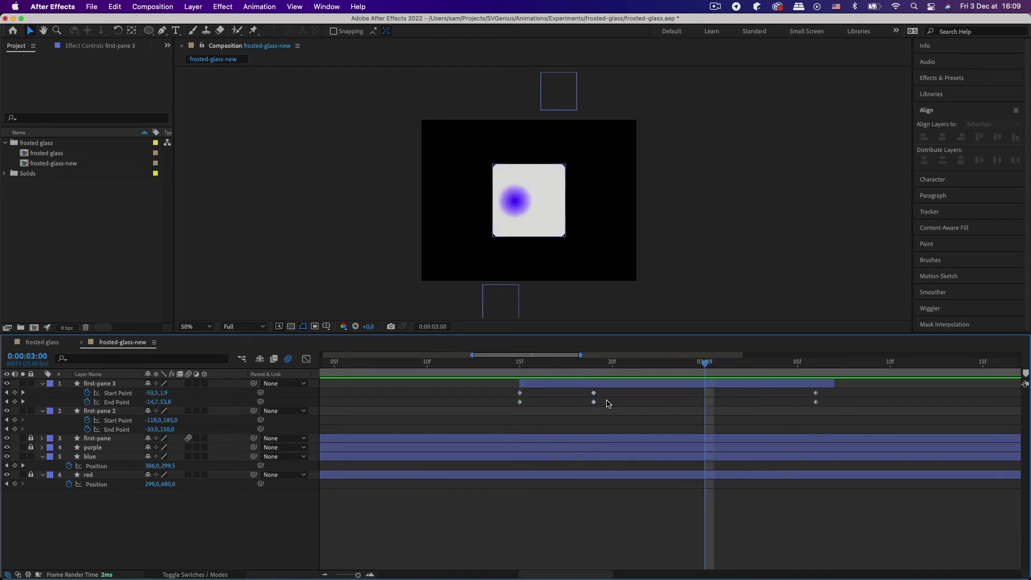
left_click_drag(545, 412, 507, 384)
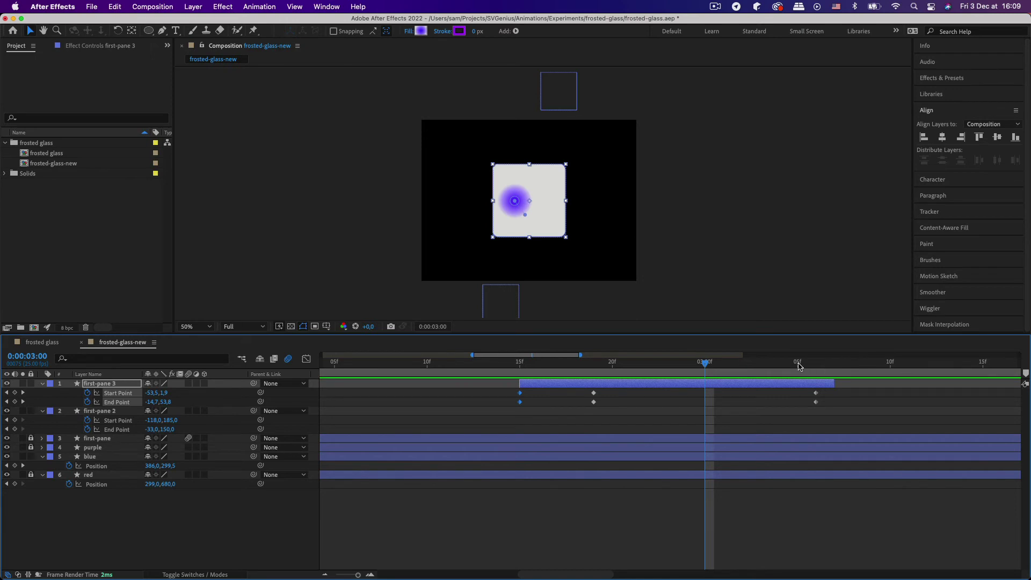
left_click(814, 367)
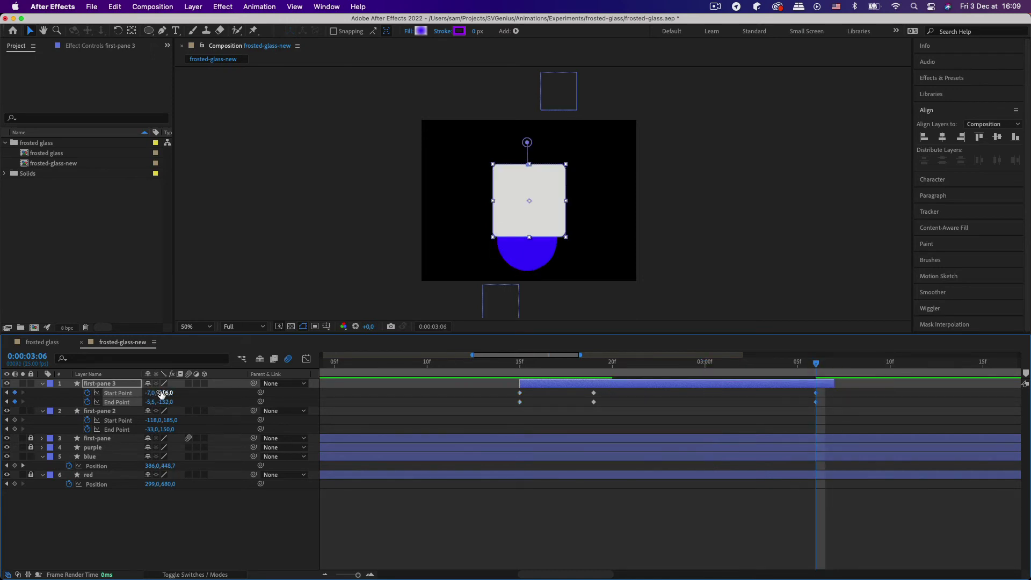
left_click_drag(161, 394, 299, 417)
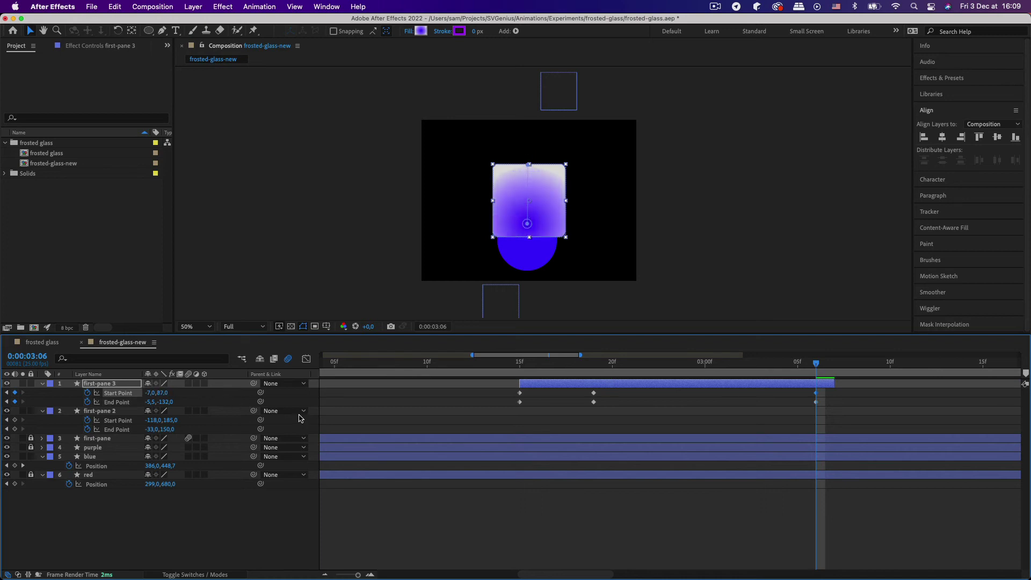
left_click_drag(164, 402, 199, 408)
- Delete first-pane 3's middle Start Point and End Point keyframes and shift the layer to begin at 0:00:02:10
left_click_drag(819, 366, 723, 363)
left_click_drag(599, 416, 589, 390)
key("Delete")
key("]")
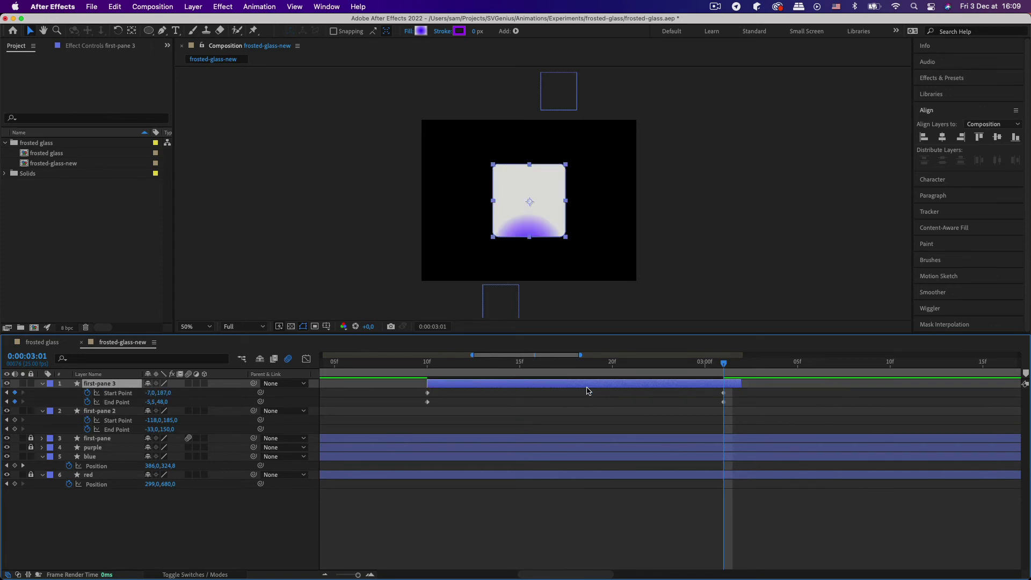
- Preview first-pane 3's gradient animation as the blue circle passes behind the pane
left_click(437, 369)
key("space")
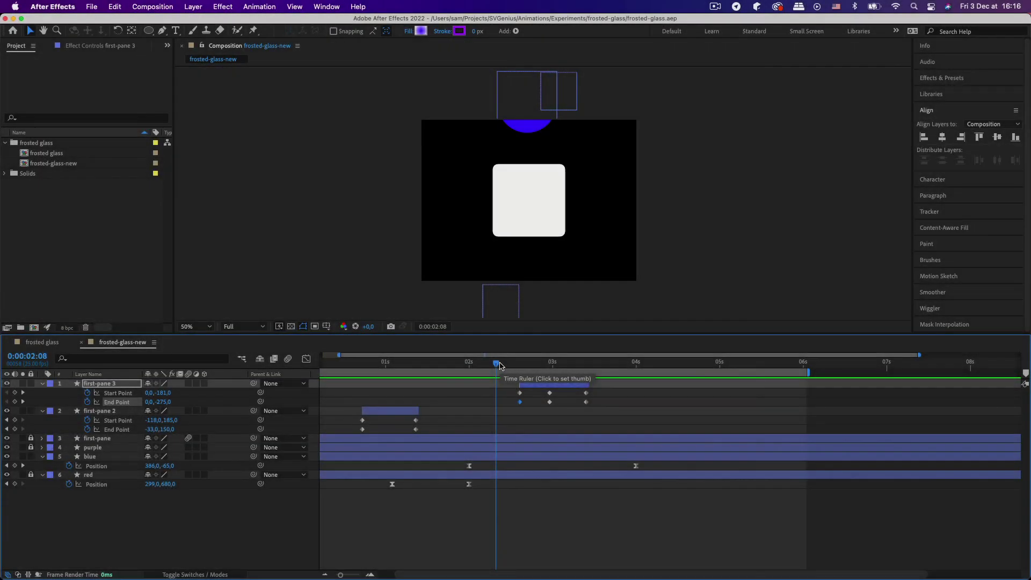
mouse_move(502, 367)
left_mouse_down()
mouse_move(603, 373)
mouse_move(509, 374)
left_mouse_up()
key("space")
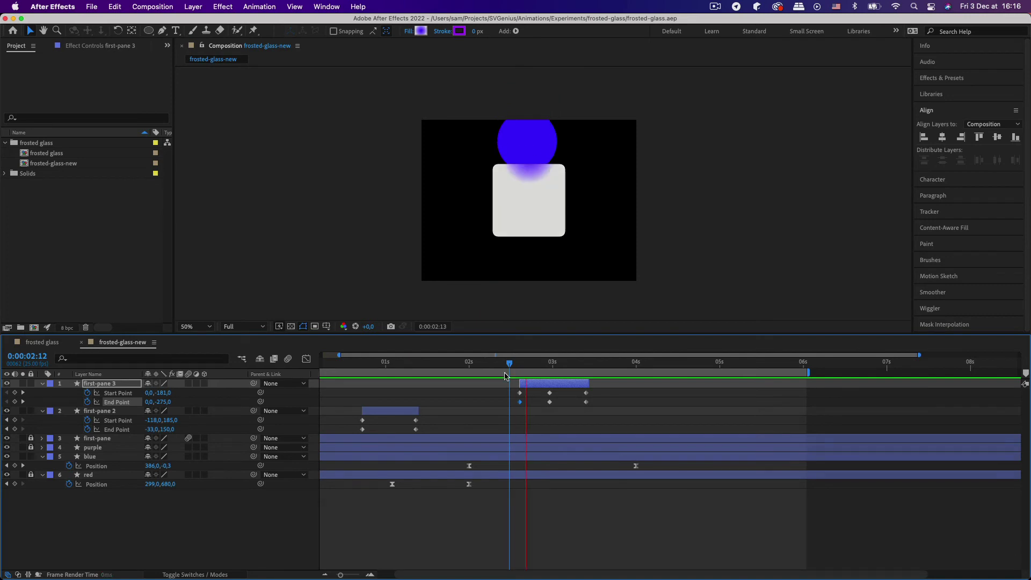
key("space")
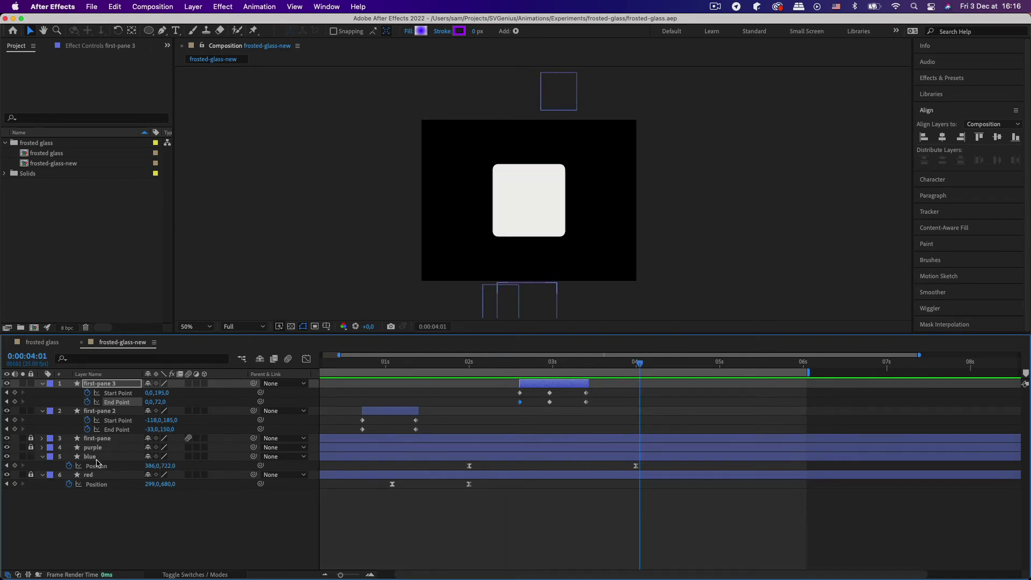
- Unlock the purple layer and reveal its Position keyframes, with the current time at its first keyframe, 0:00:04:00
left_click(32, 446)
left_click(90, 450)
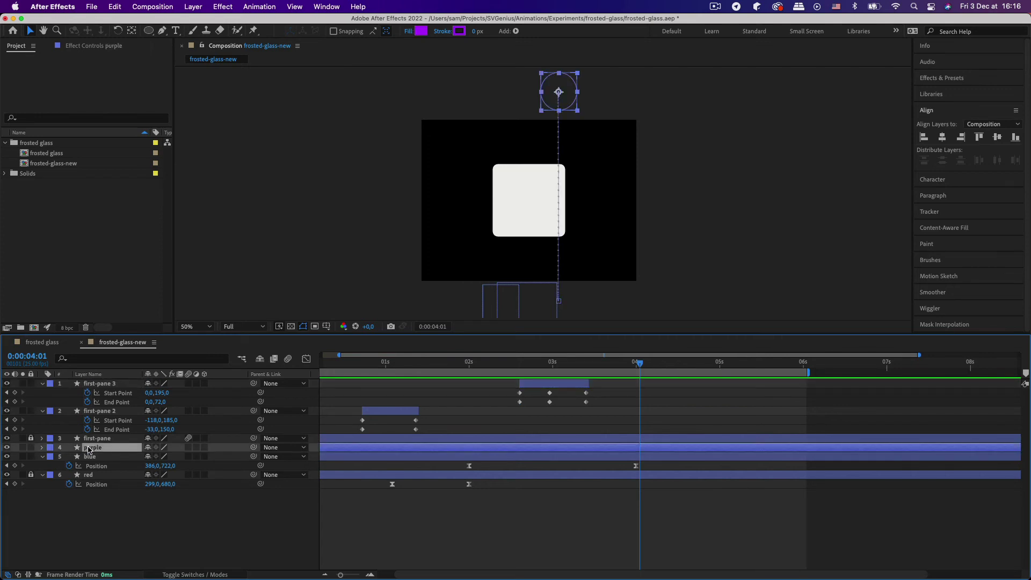
key("p")
scroll(91, 451, "right", 3)
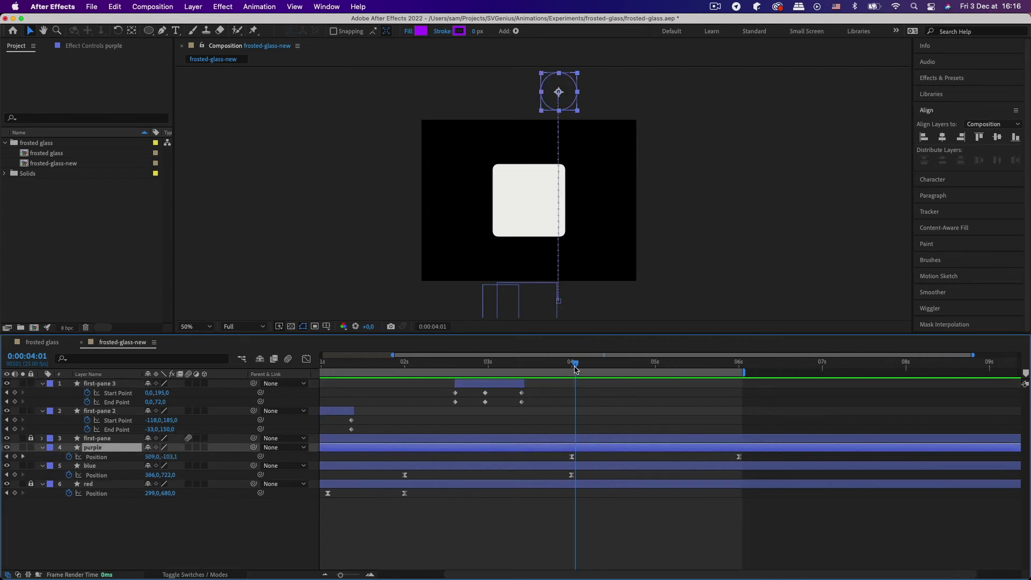
left_click_drag(575, 365, 571, 365)
- Duplicate first-pane 3, move the copy to start at 0:00:04:00, and reveal its gradient keyframes
left_click(498, 384)
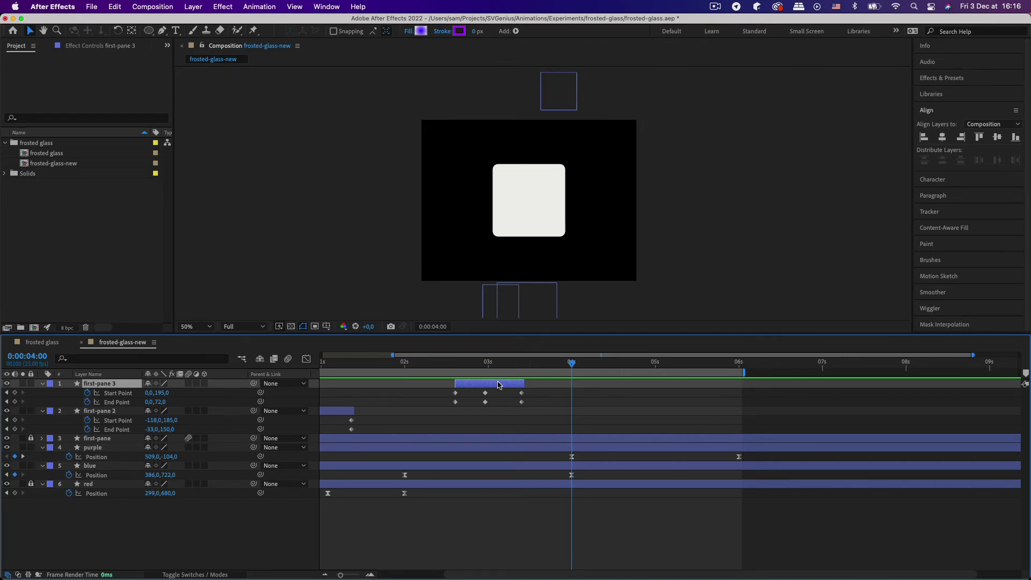
key("super+d")
left_click_drag(501, 383, 616, 382)
mouse_move(559, 364)
left_mouse_down()
mouse_move(462, 361)
mouse_move(572, 363)
left_mouse_up()
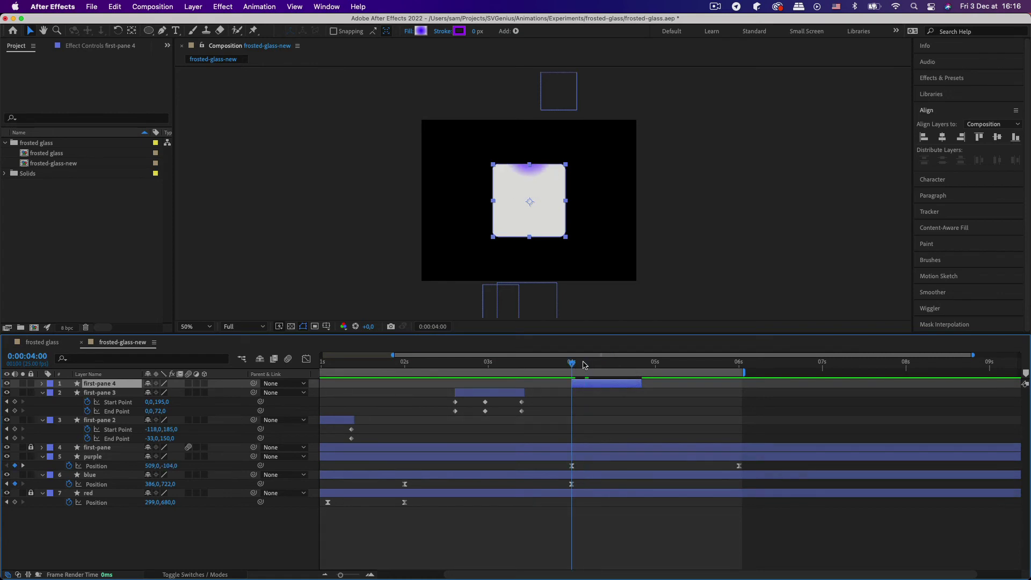
key("u")
- Copy the purple circle's fill color into the first stop of first-pane 4's gradient
left_click(93, 474)
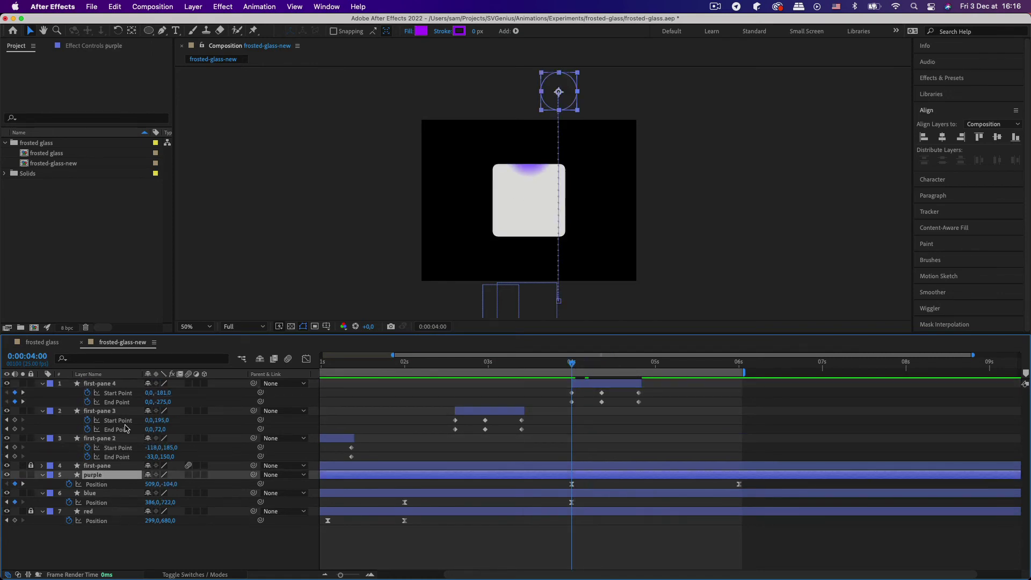
left_click(421, 30)
left_click(766, 295)
left_click(581, 376)
left_click(589, 383)
left_click(421, 30)
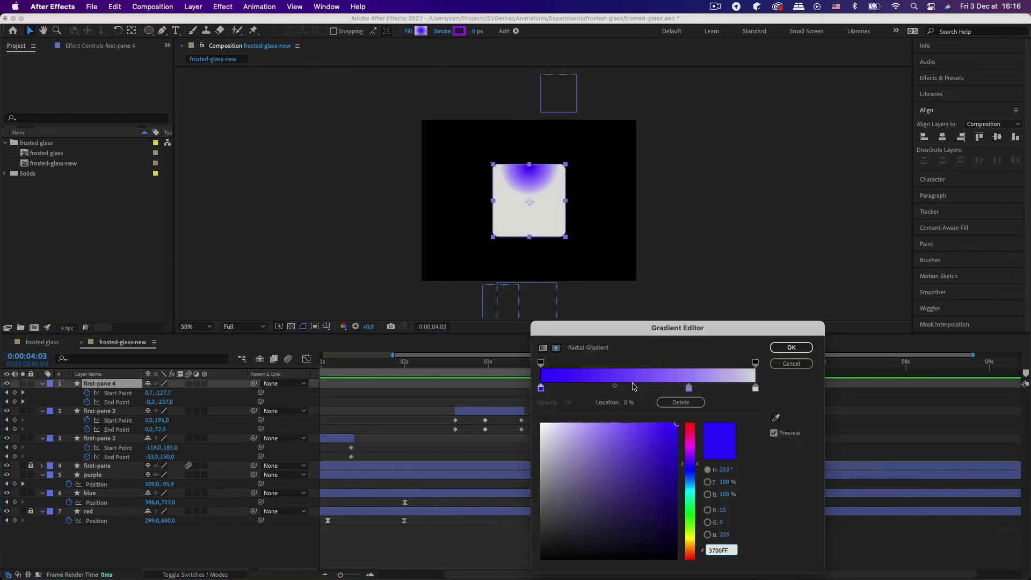
type("B500FF")
left_click(784, 349)
- Recolor the middle stop of first-pane 4's gradient to the light purple DC8BFD and apply it
left_click(421, 32)
left_click(689, 387)
left_click(690, 452)
left_click(587, 419)
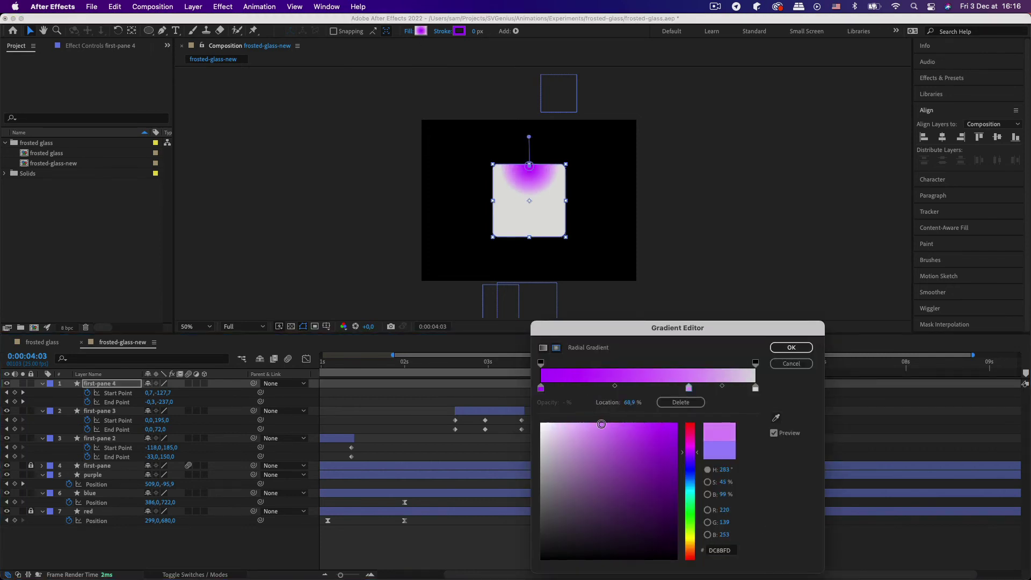
left_click(791, 348)
- Delete first-pane 4's middle and last gradient keyframes and move the layer to start at 0:00:04:18
left_click_drag(669, 415, 594, 390)
key("Delete")
mouse_move(167, 393)
left_mouse_down()
mouse_move(196, 402)
mouse_move(173, 393)
left_mouse_up()
key("super+z")
left_click_drag(572, 368, 632, 369)
left_click_drag(620, 384, 680, 383)
- Add first-pane 4 gradient keyframes at 0:00:05:10 with Start Point 125, 216 and End Point 82, 87
left_click_drag(644, 406, 694, 371)
key("super+v")
left_click_drag(166, 393, 288, 425)
- Apply Easy Ease to first-pane 4's Start Point and End Point keyframes and save the project
left_click_drag(689, 368, 694, 412)
key("space")
key("F9")
key("space")
key("super+s")
- Preview first-pane 4's gradient against the purple circle from 0:00:04:12
left_click_drag(701, 367, 650, 366)
left_click(611, 366)
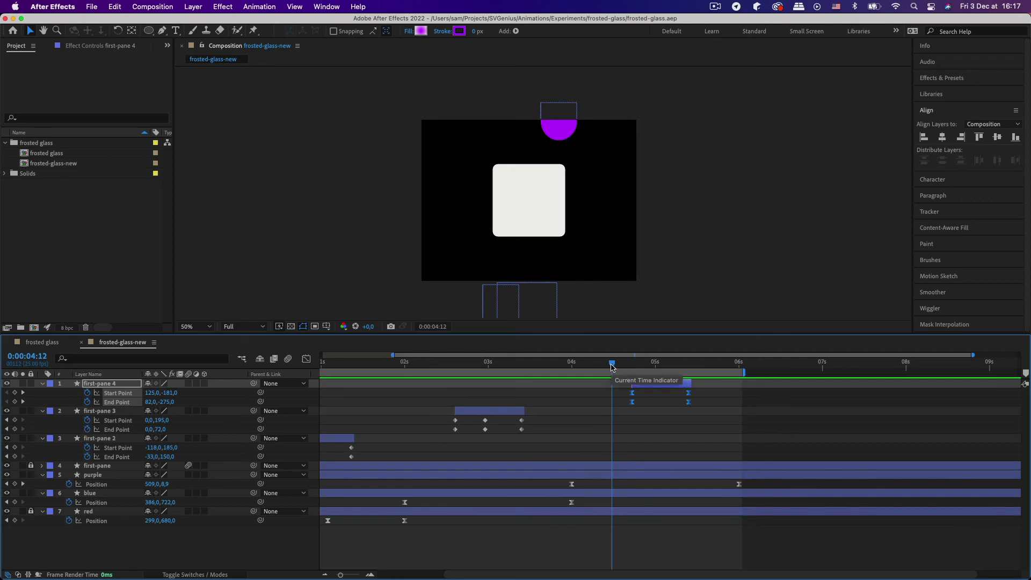
key("space")
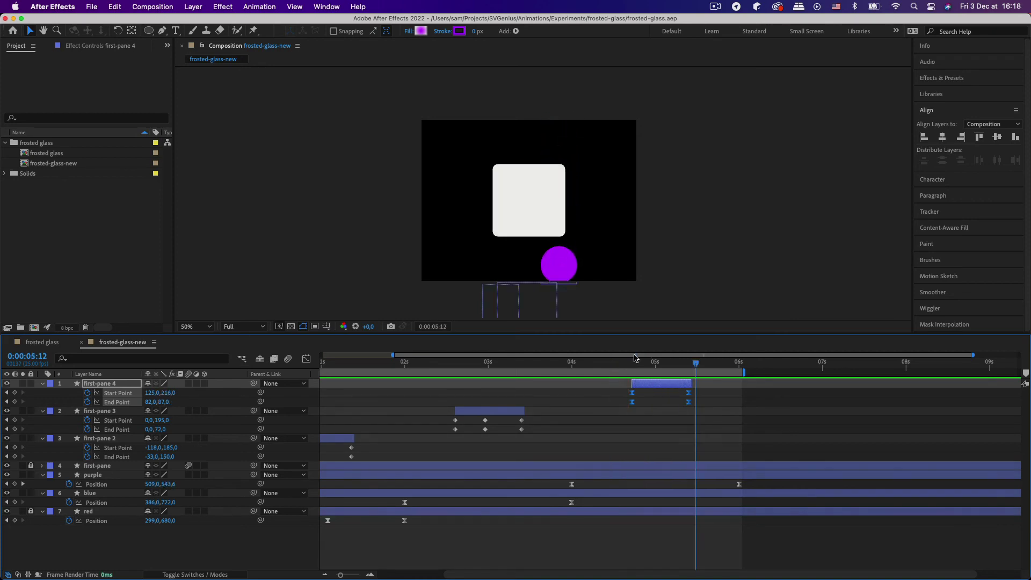
- Try a different End Point X on first-pane 4's keyframe at 0:00:04:18 and undo it
left_click_drag(660, 366, 631, 370)
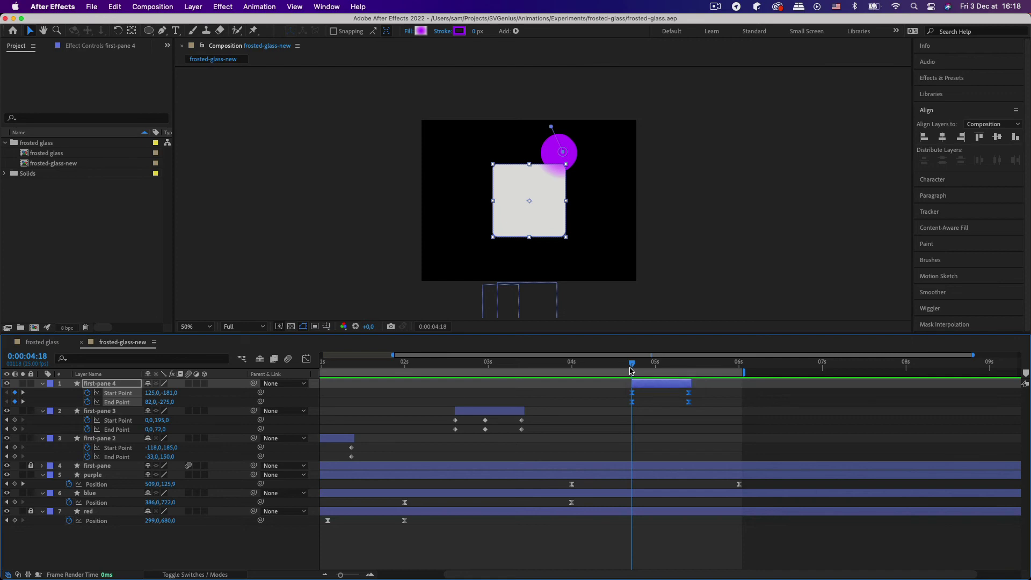
scroll(556, 188, "up", 1)
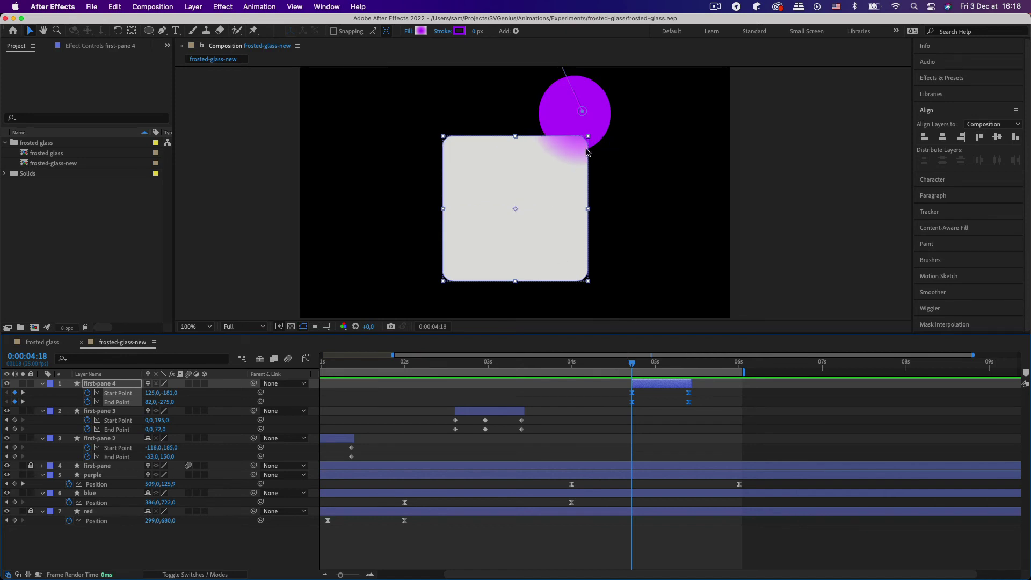
left_click_drag(680, 143, 665, 167)
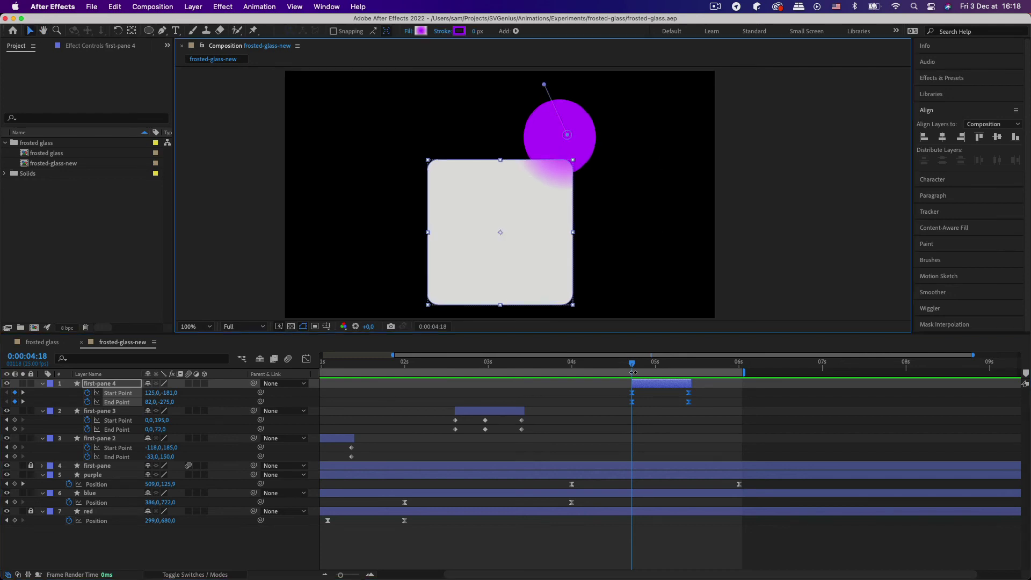
left_click(444, 429)
left_click(124, 402)
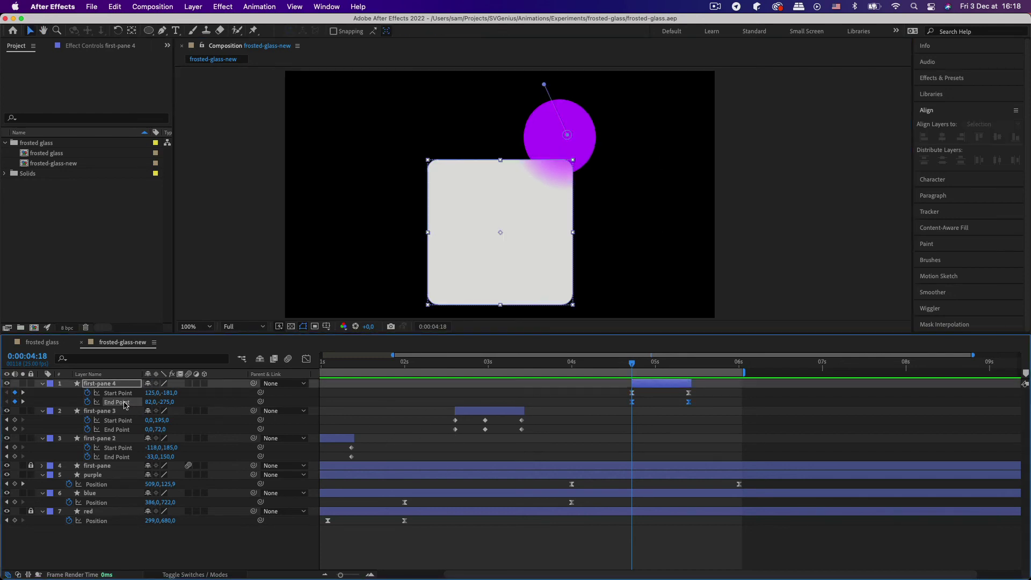
left_click_drag(154, 402, 134, 402)
key("super+z")
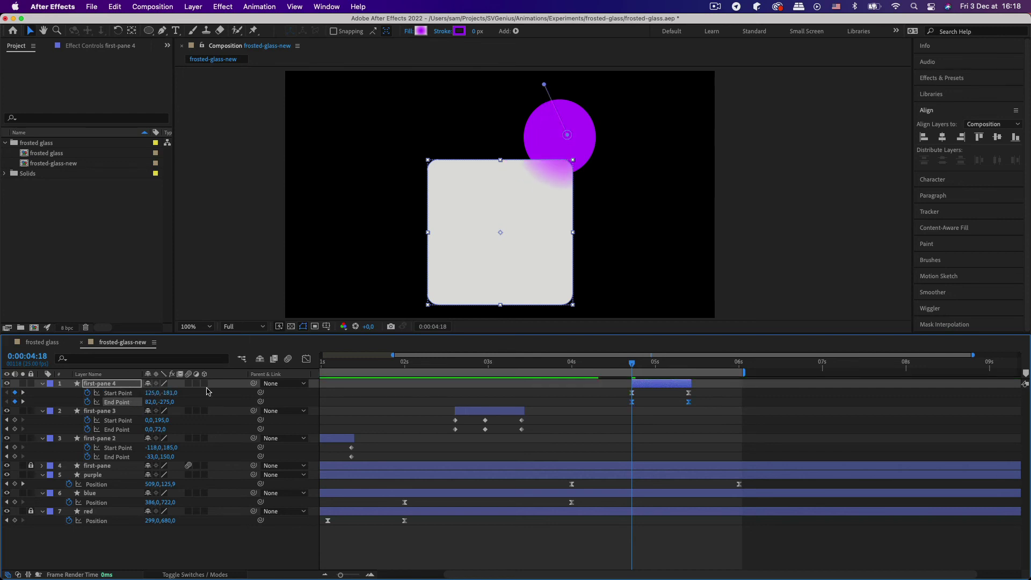
scroll(572, 243, "down", 2)
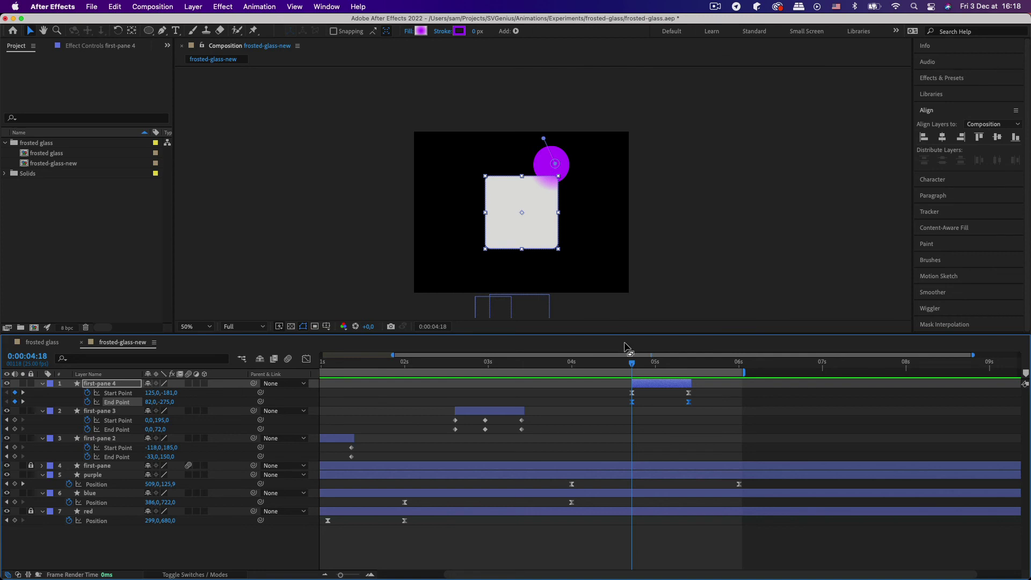
- At 0:00:05:10, set first-pane 4's Start Point X to 119 and its End Point to 86, 120
left_click_drag(634, 367, 664, 370)
key("Page_Up")
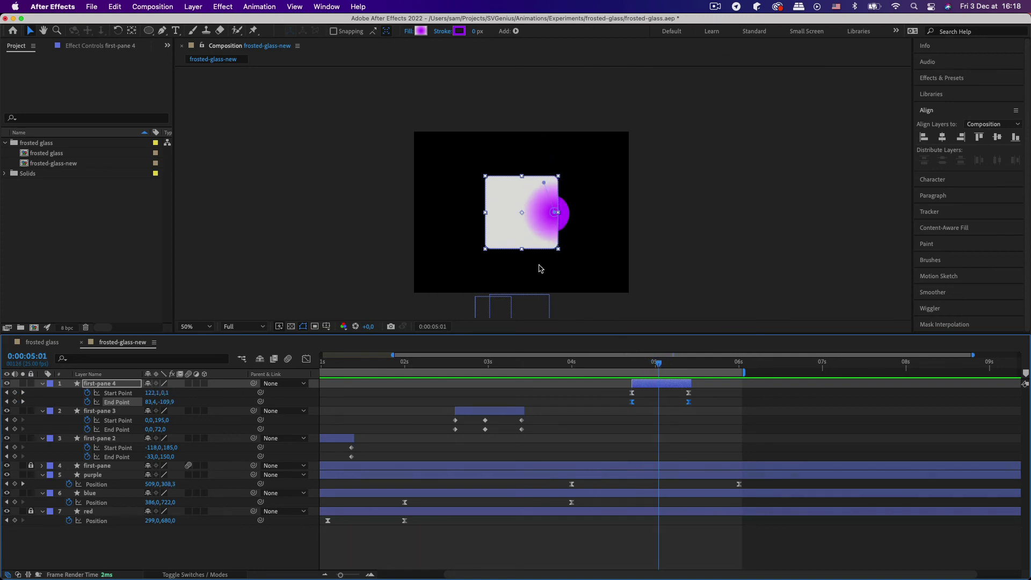
key("period")
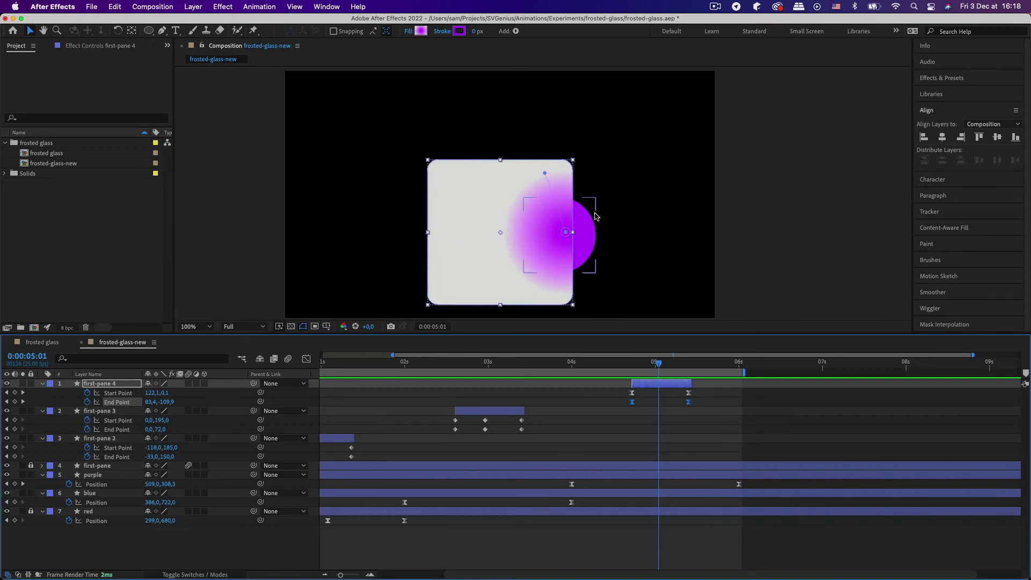
key("comma")
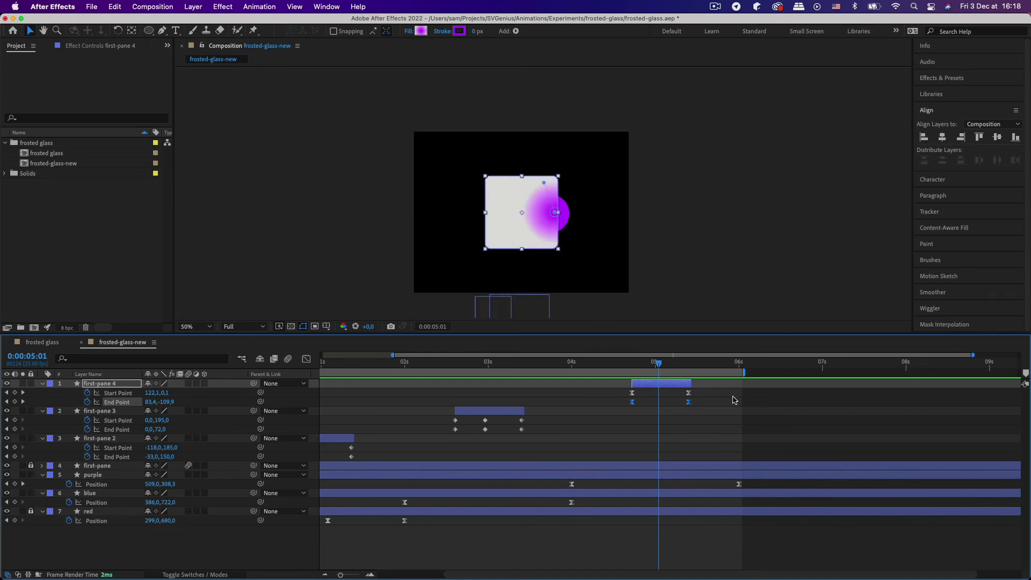
left_click_drag(660, 366, 690, 369)
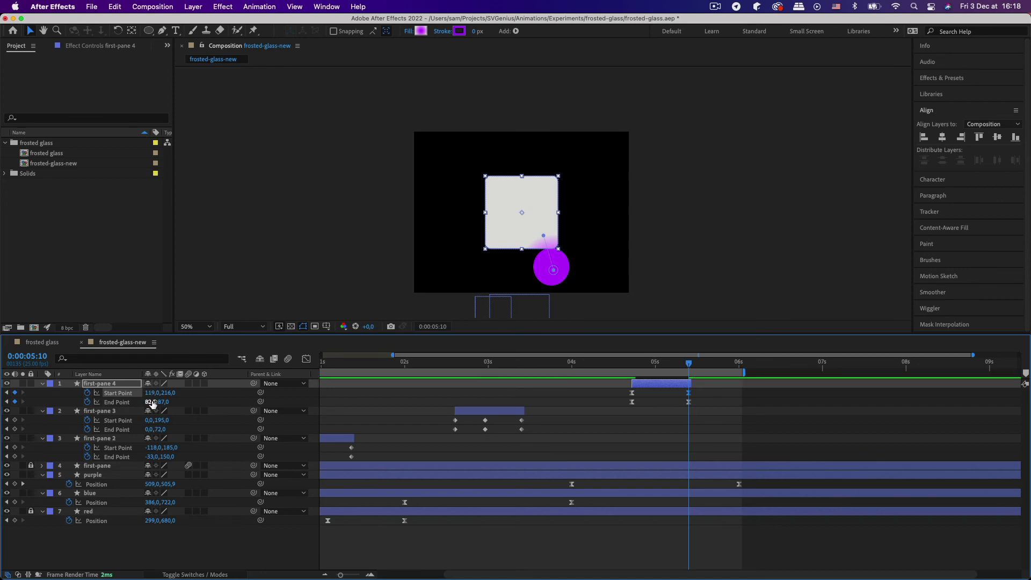
left_click_drag(153, 403, 179, 404)
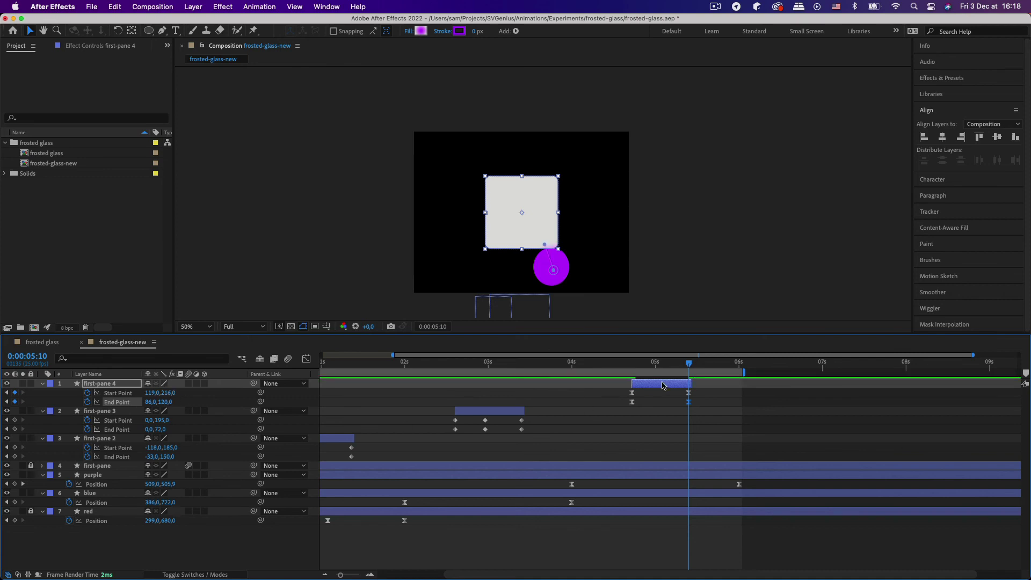
- Save the project and preview first-pane 4's gradient animation from 0:00:04:18
left_click_drag(689, 368, 632, 367)
key("super+s")
key("space")
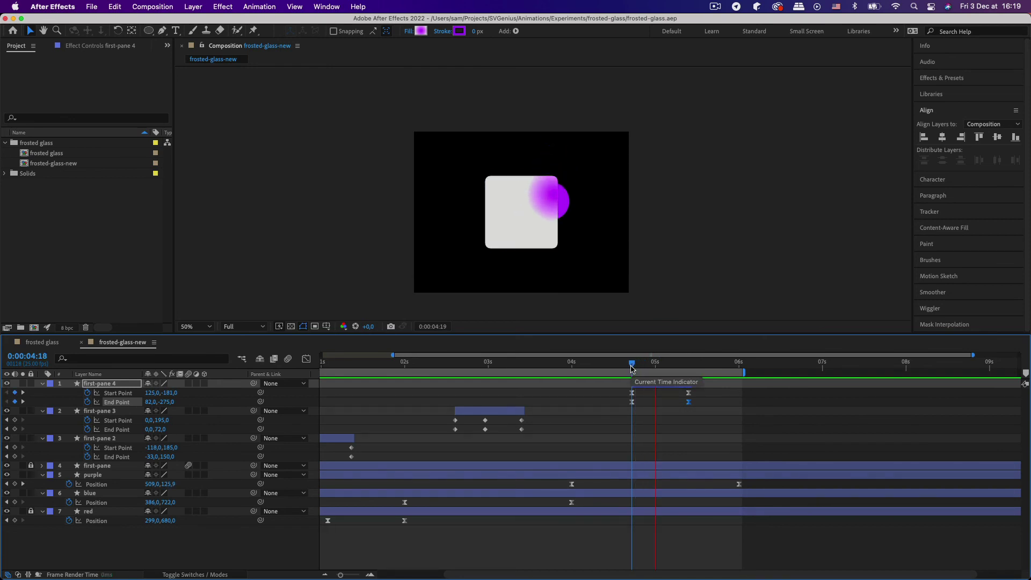
key("space")
left_click_drag(667, 363, 633, 365)
key("space")
key("space")
- Set first-pane 4's keyframes at 0:00:05:10 to Start Point 125, 216 and End Point 82, 87, and preview from 0:00:04:15
left_click(689, 367)
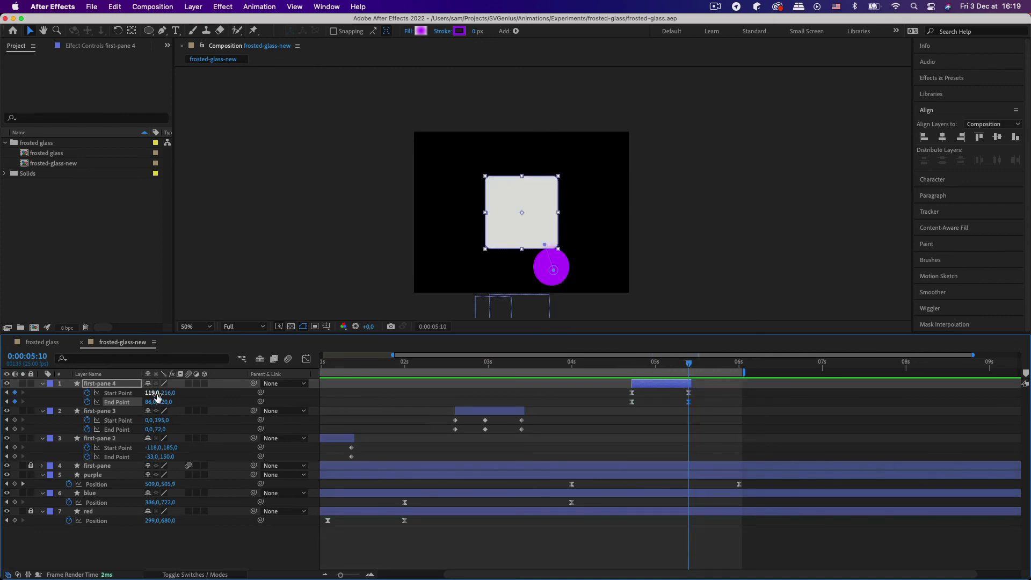
left_click_drag(158, 396, 161, 396)
left_click_drag(686, 371, 625, 366)
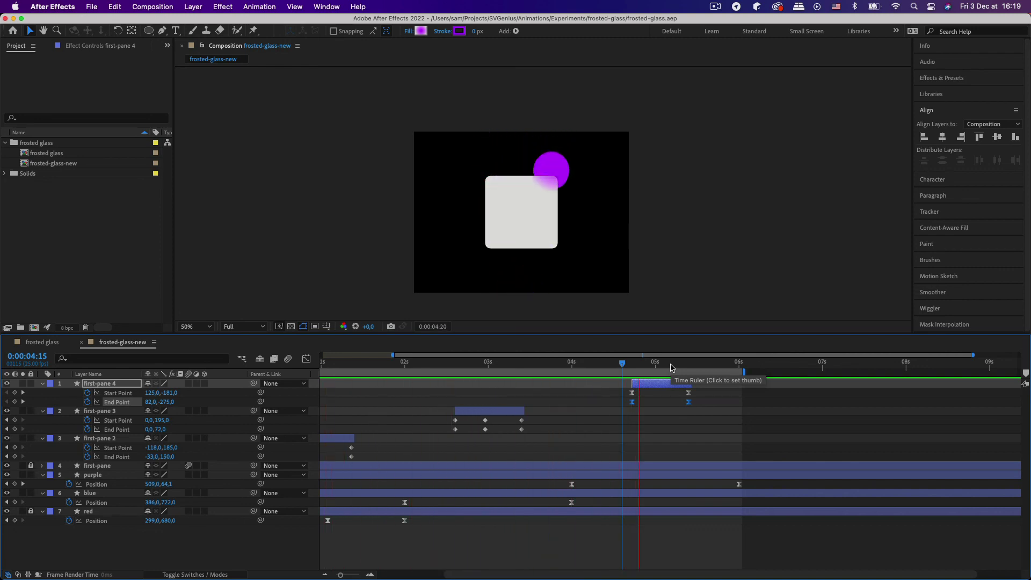
key("space")
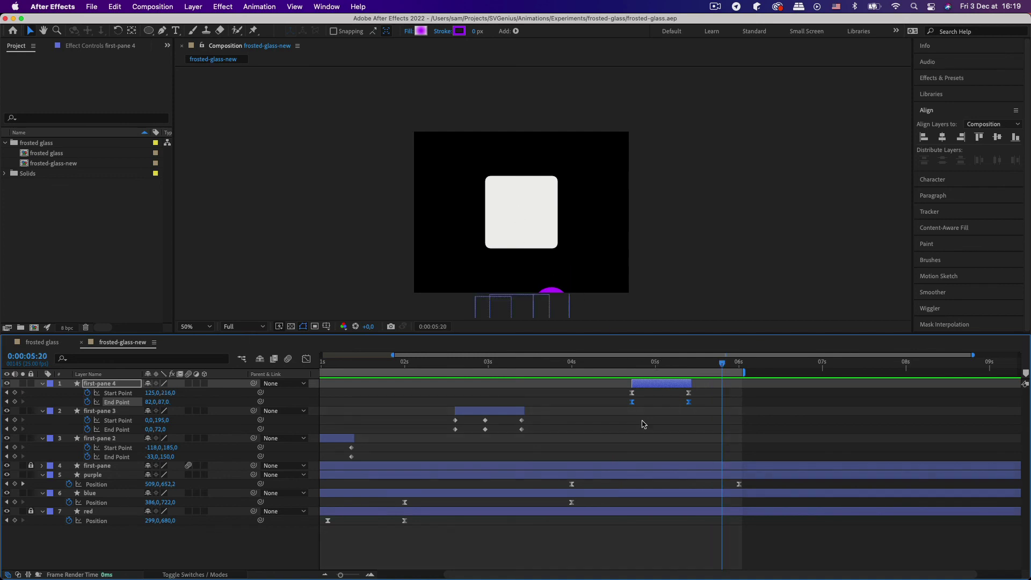
- Unlock the first-pane layer and copy its fill colour code, ECECEC, leaving the fill unchanged
left_click_drag(537, 368, 373, 391)
left_click(421, 439)
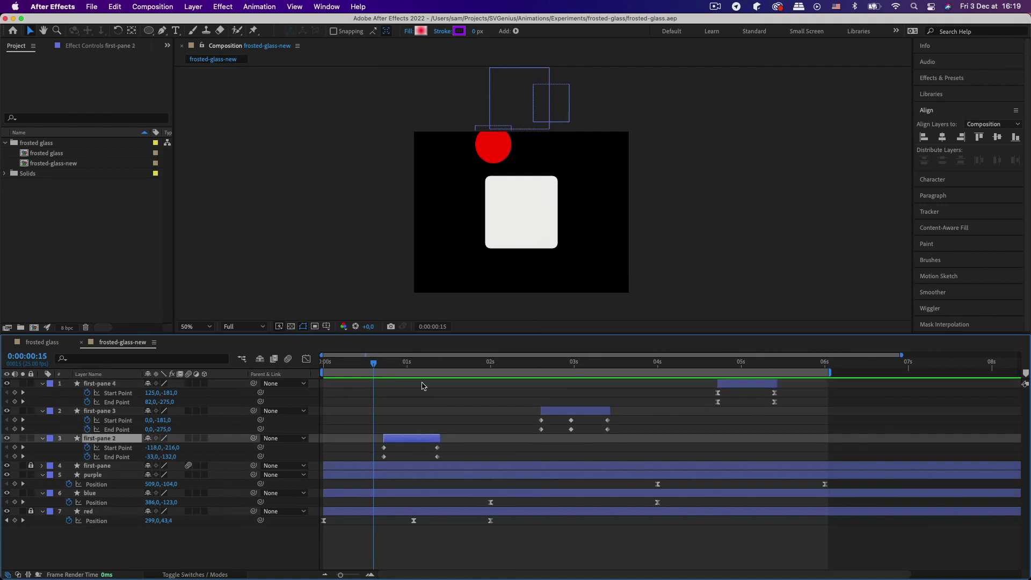
left_click_drag(394, 366, 255, 376)
left_click(108, 474)
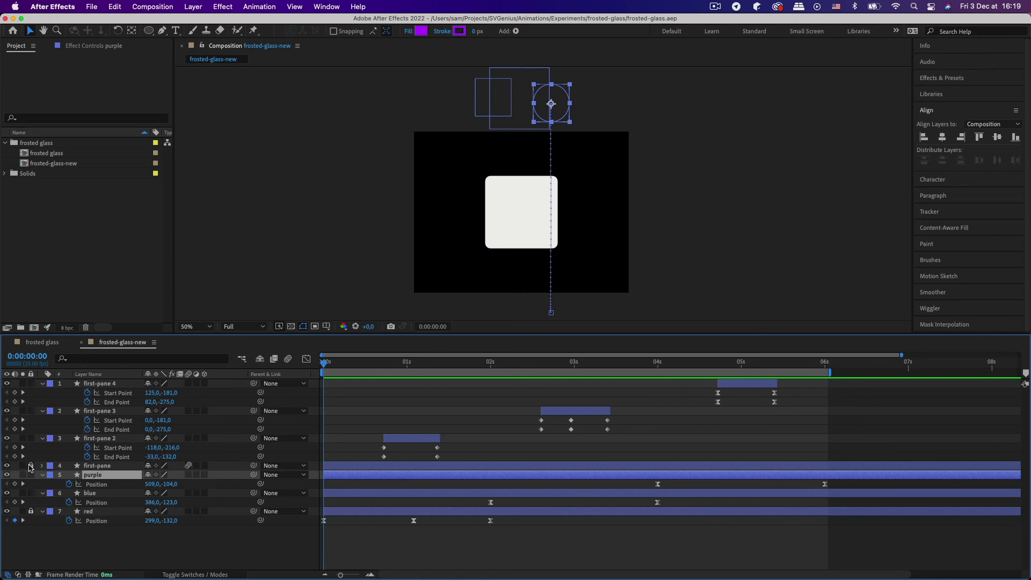
left_click(30, 466)
left_click(89, 466)
left_click(421, 31)
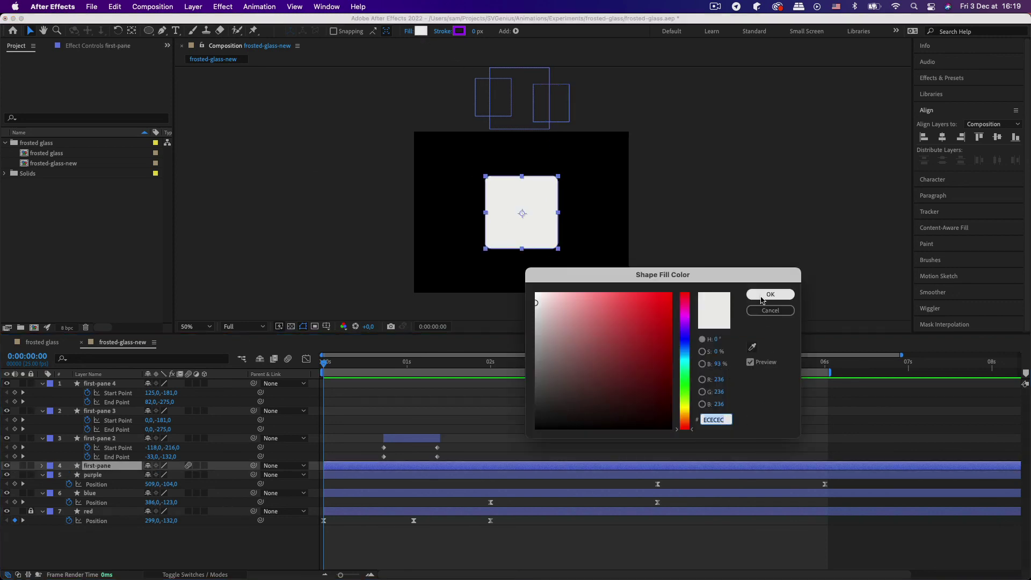
left_click(769, 295)
- Set the outermost colour stop of first-pane 2's radial gradient to ECECEC and preview the red circle's pass
left_click(415, 438)
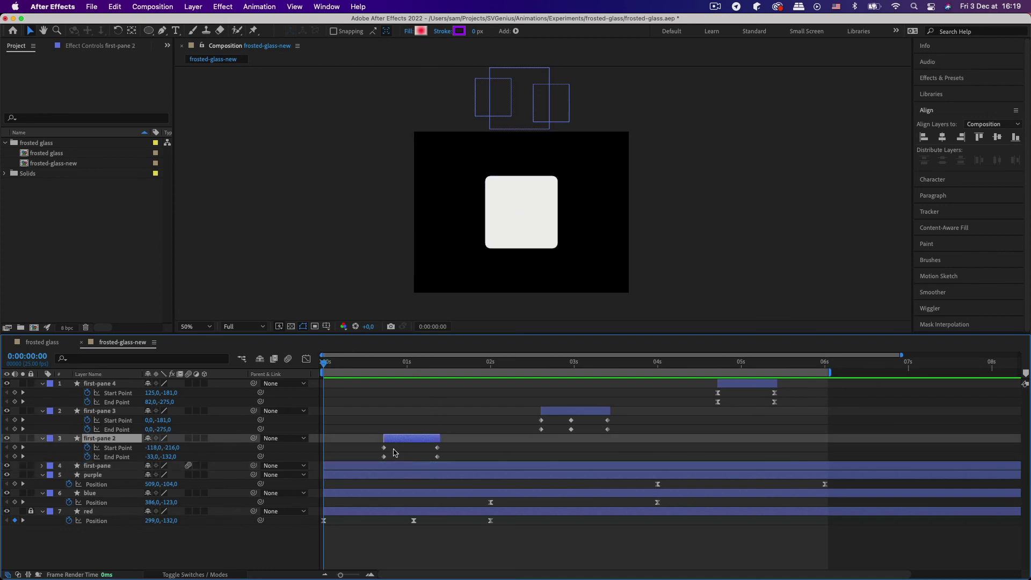
left_click(422, 32)
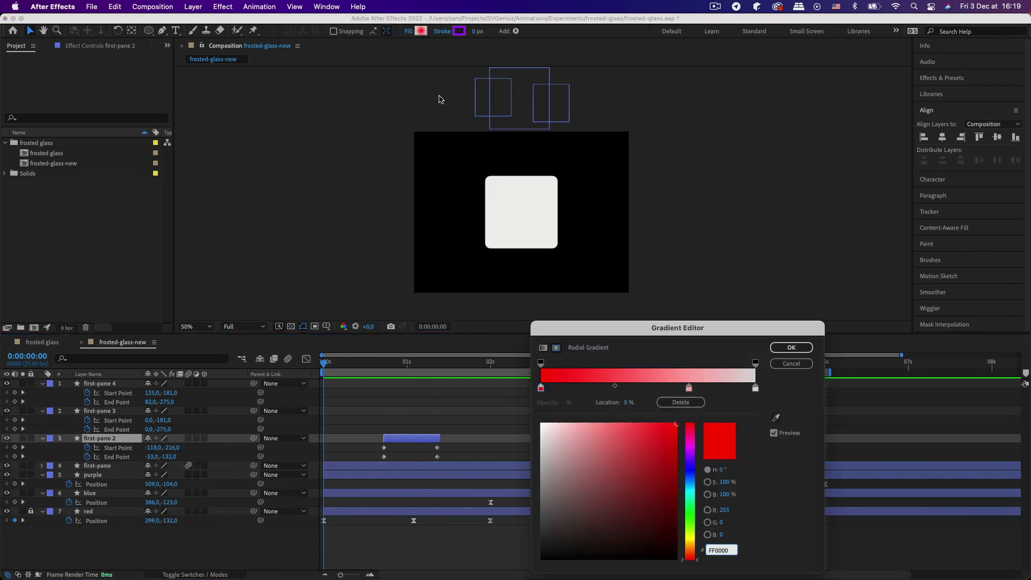
left_click(755, 389)
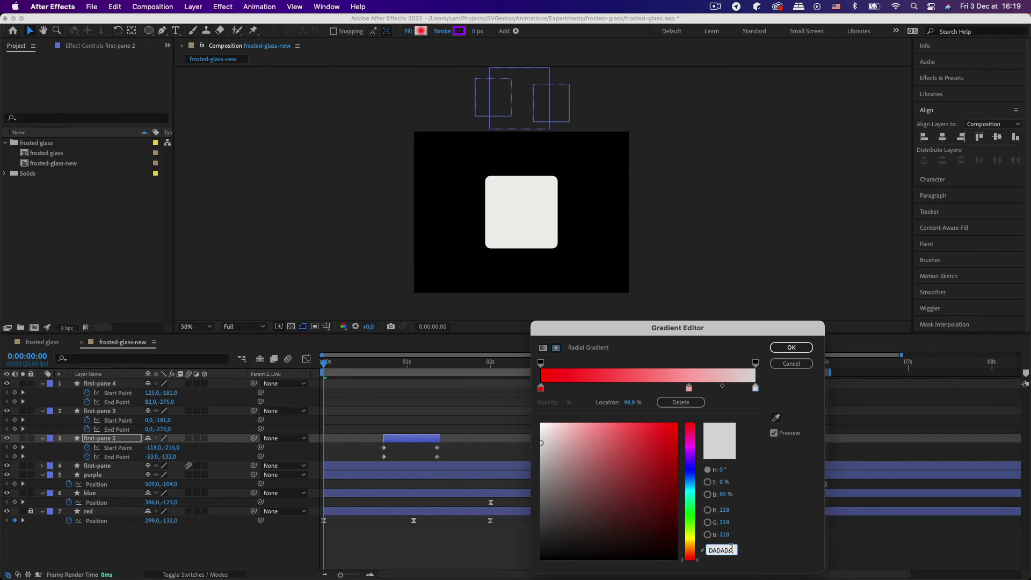
left_click(791, 347)
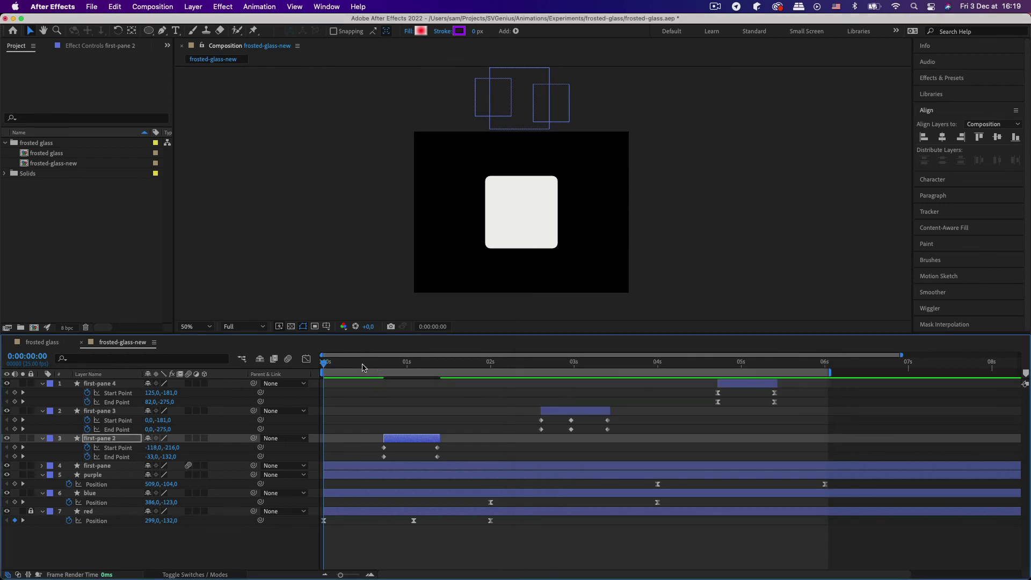
key("space")
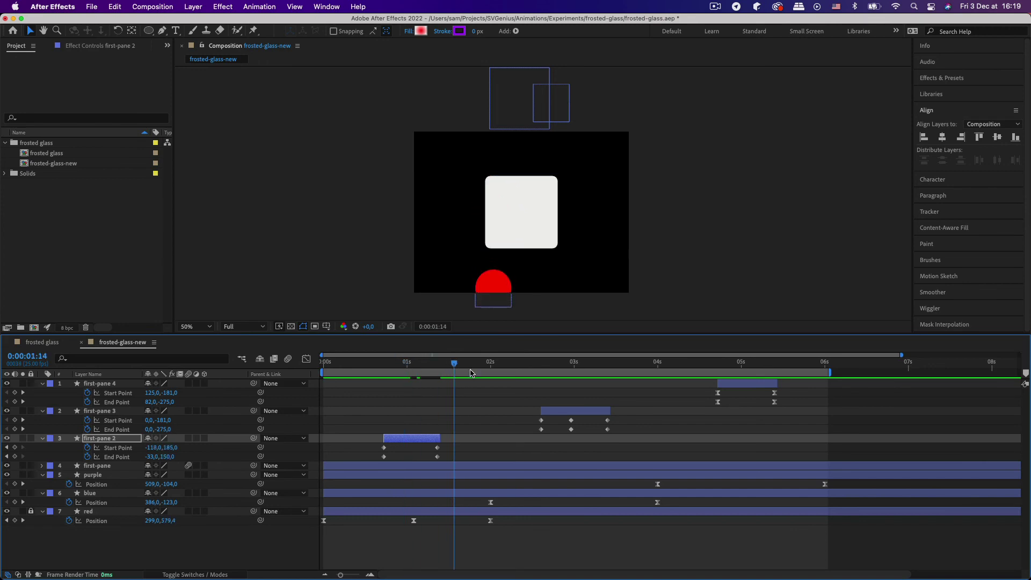
- Change the outermost colour stop of first-pane 3's blue radial gradient to ECECEC
left_click_drag(486, 375, 569, 382)
left_click(597, 411)
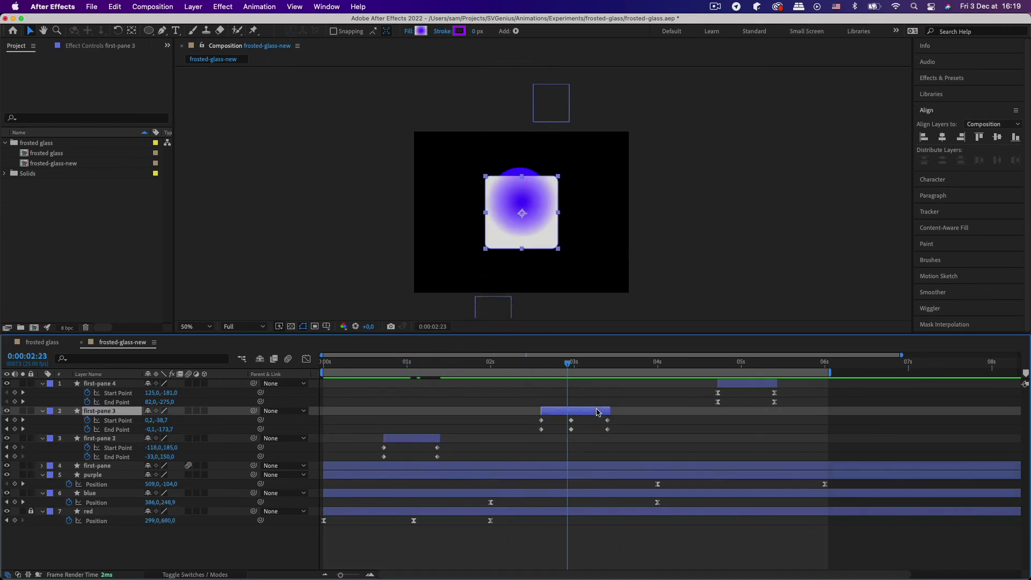
left_click(418, 32)
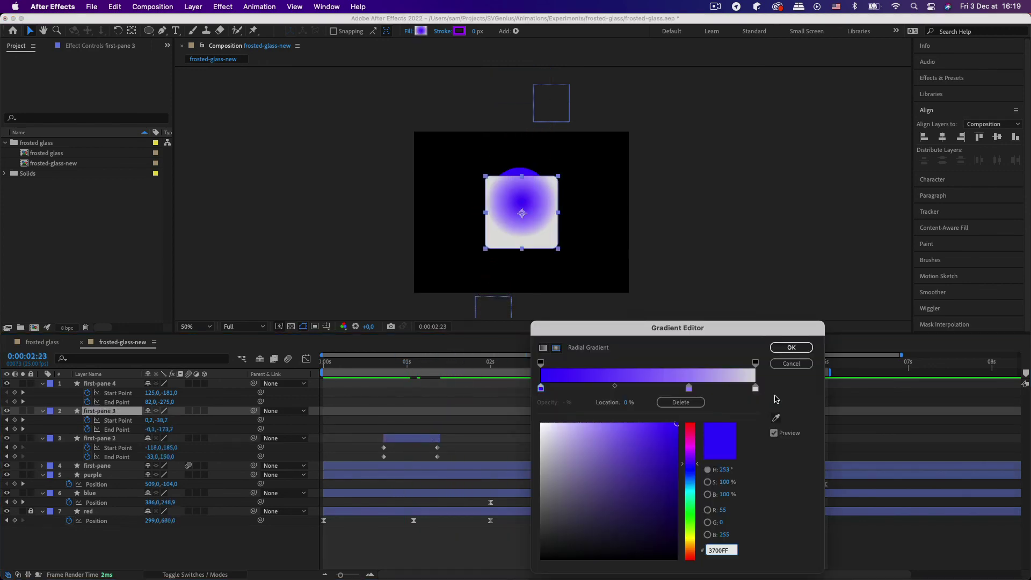
left_click(756, 389)
type("ECECEC")
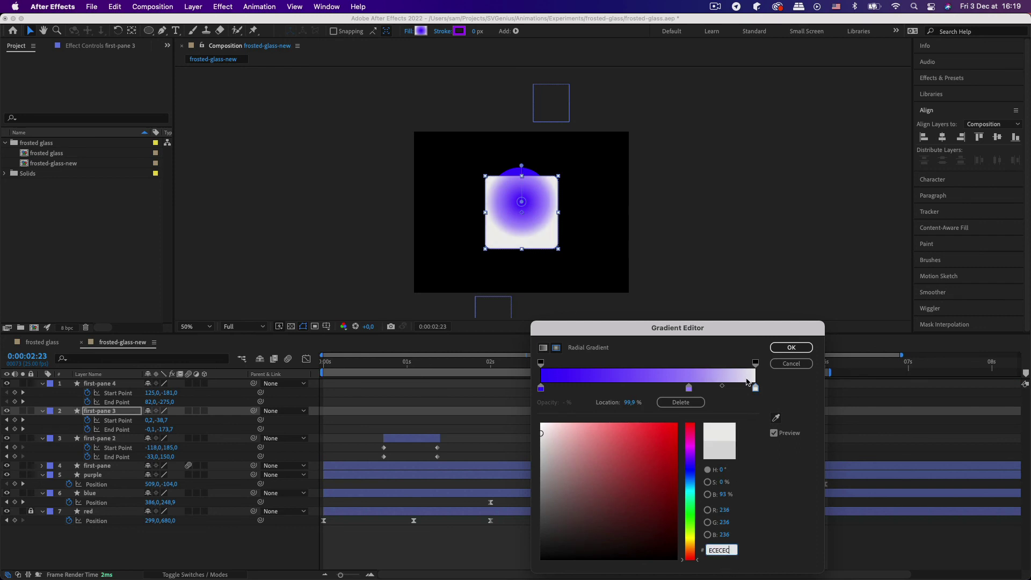
left_click(789, 347)
- Change the outermost colour stop of first-pane 4's purple radial gradient to ECECEC
left_click_drag(731, 366, 748, 365)
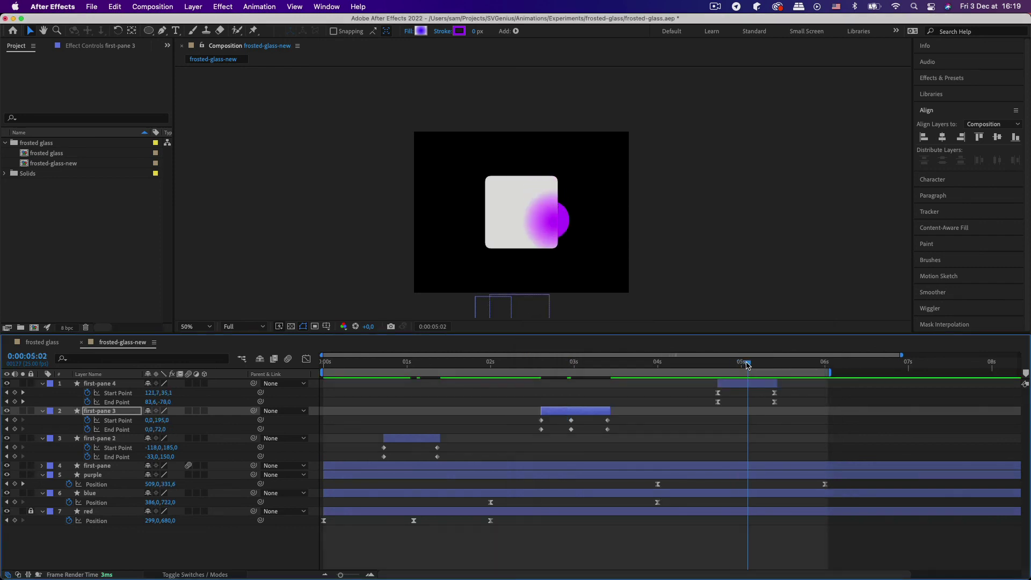
left_click(765, 383)
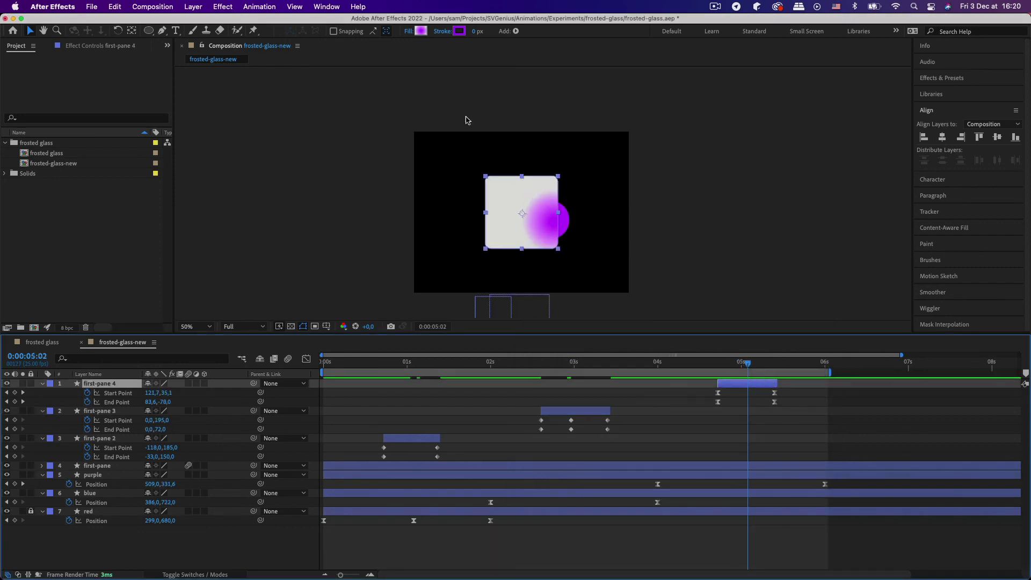
left_click(420, 31)
left_click(755, 388)
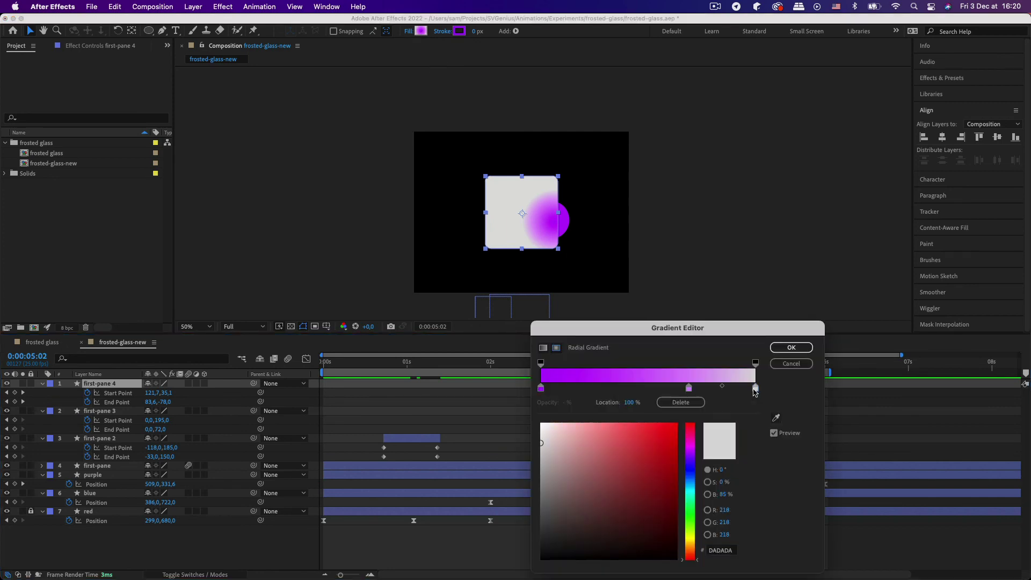
type("EAEAEA")
left_click(778, 349)
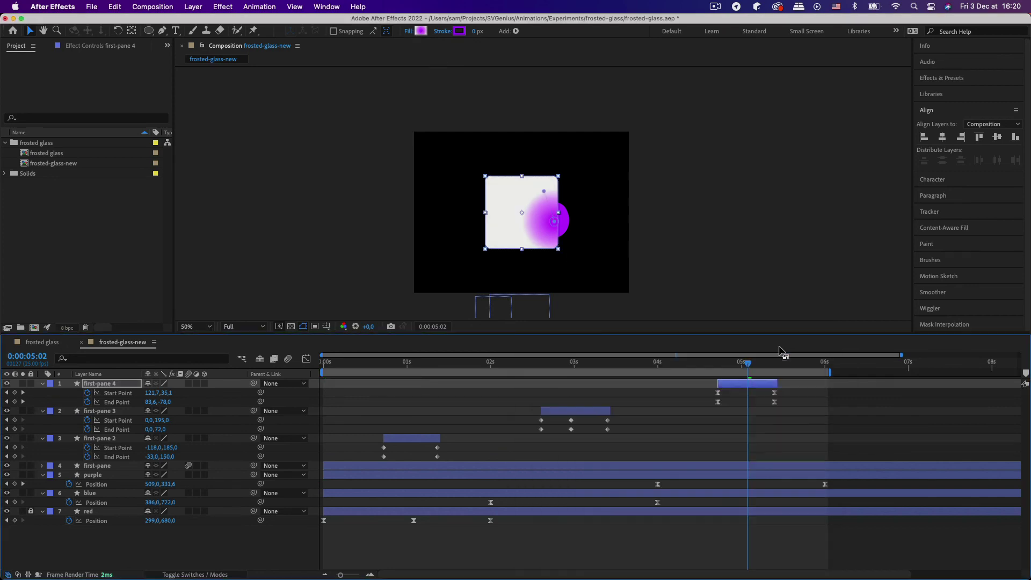
- Save the project and preview the whole animation from 0:00:00:00
key("super+s")
left_click_drag(739, 360, 668, 367)
key("Home")
key("space")
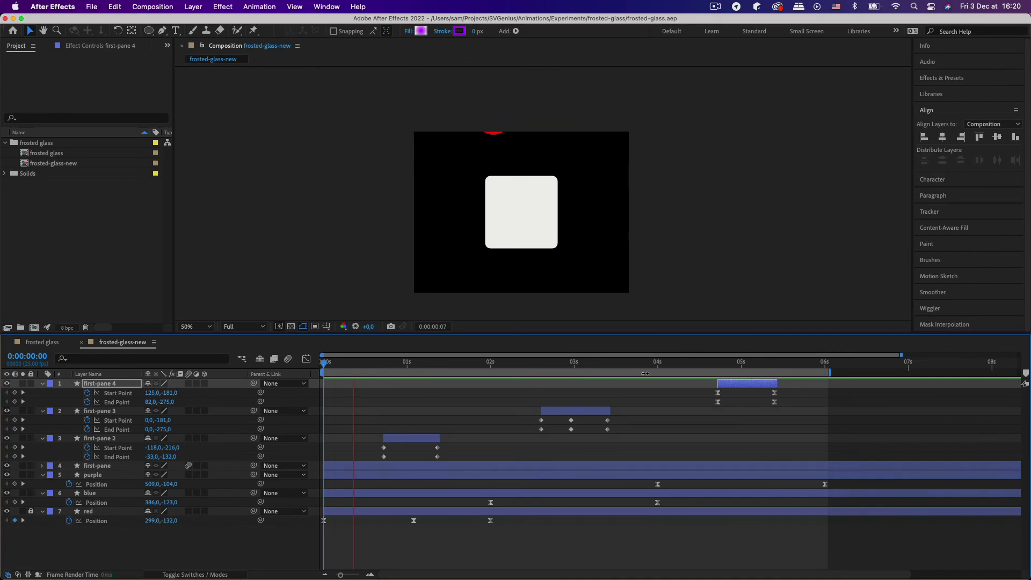